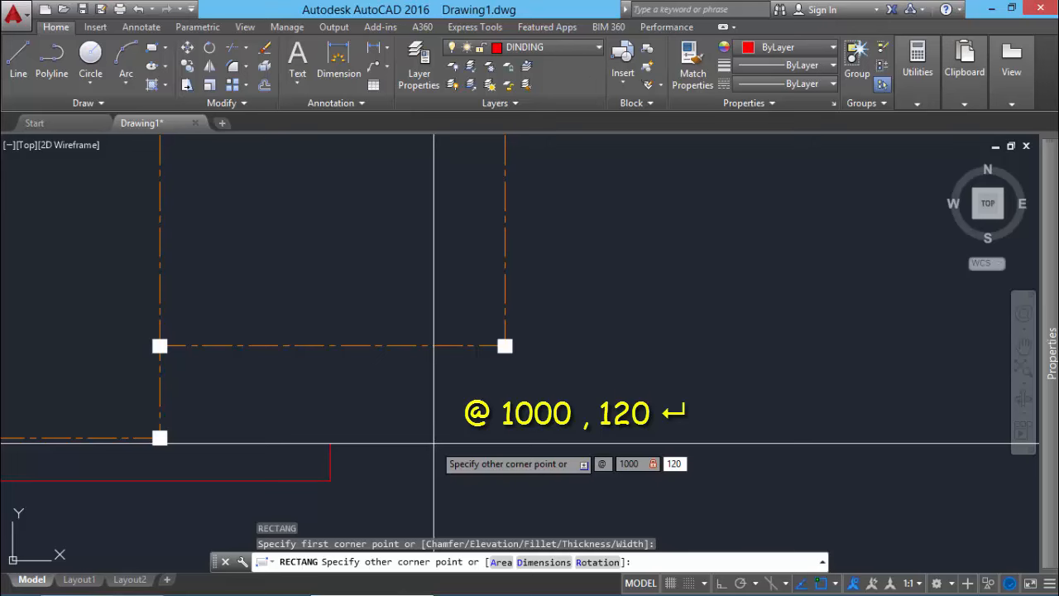
# Step: Complete the 1000 by 120 rectangle below the column grid on the DINDING layer
pyautogui.press('Return')
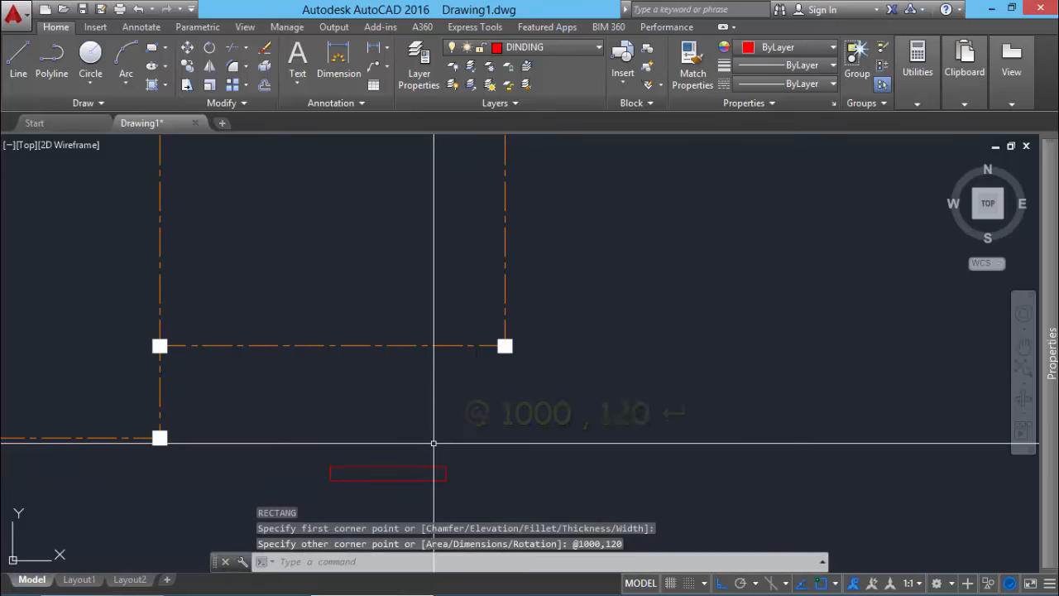
pyautogui.scroll(4, 359, 483)
pyautogui.moveTo(359, 483); pyautogui.dragTo(414, 402, button='middle')
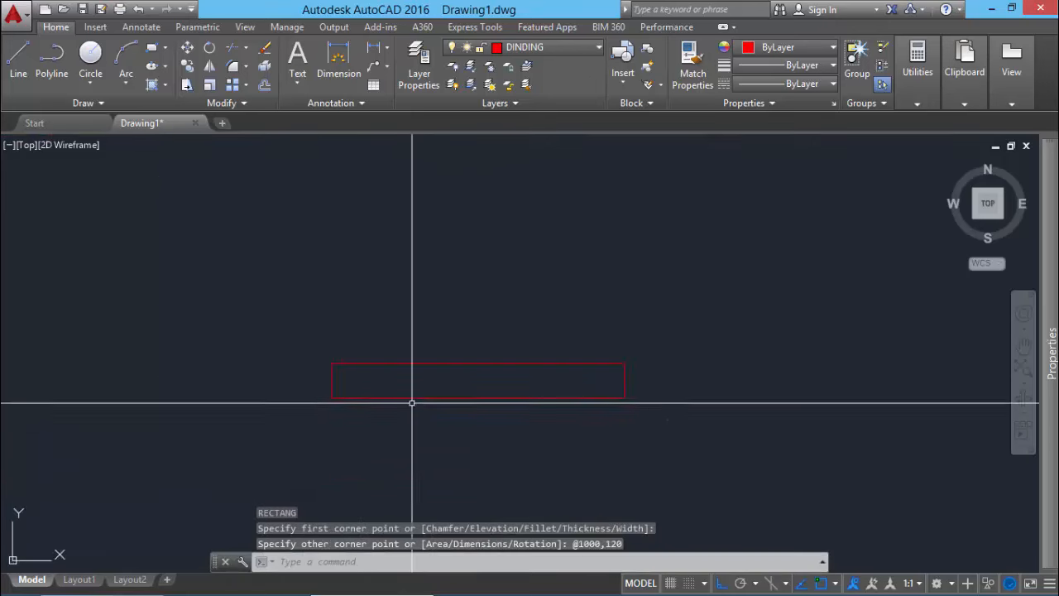
pyautogui.scroll(2, 426, 392)
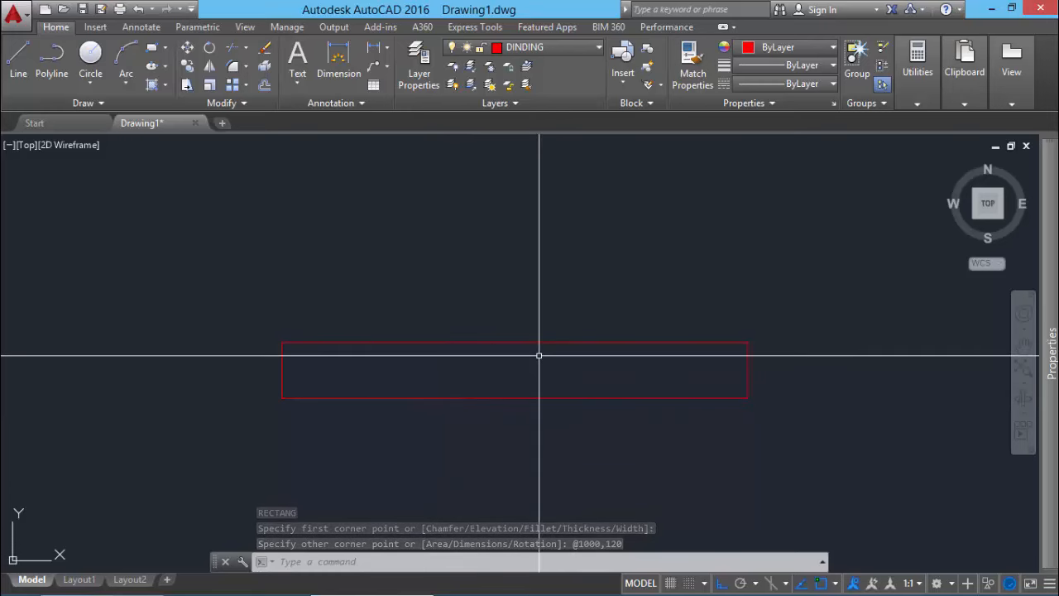
pyautogui.moveTo(551, 353); pyautogui.dragTo(532, 352, button='middle')
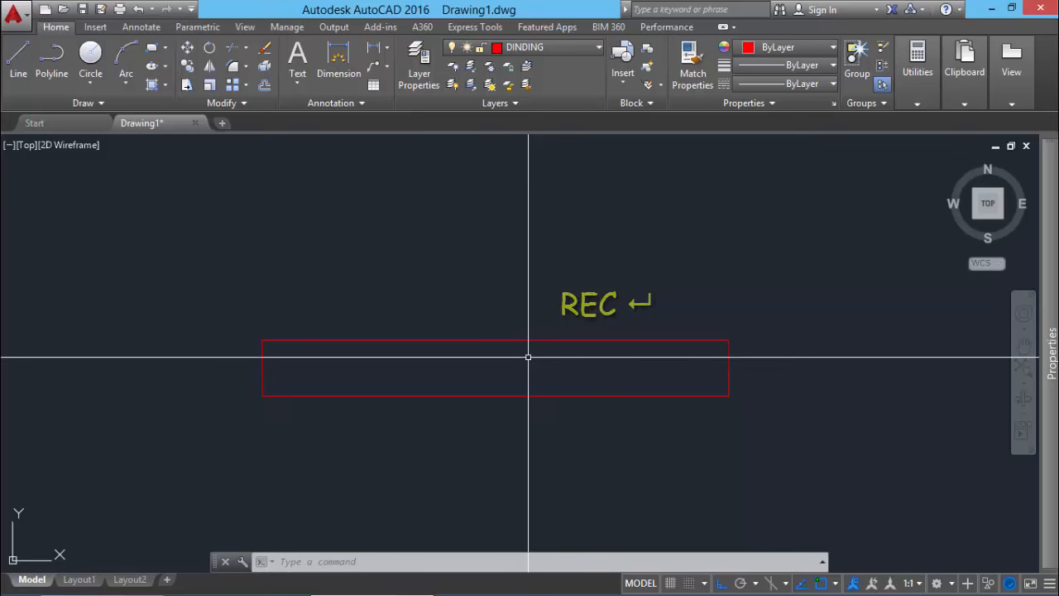
# Step: Draw a second rectangle measuring 1000 by 80 just above the 1000 by 120 one
pyautogui.write('C')
pyautogui.press('Return')
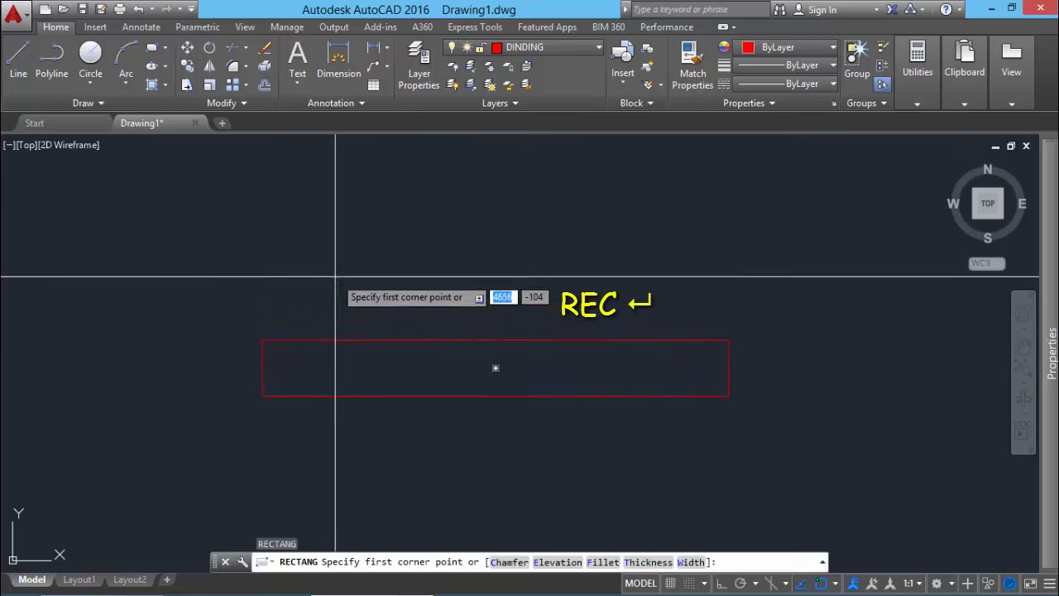
pyautogui.click(310, 305)
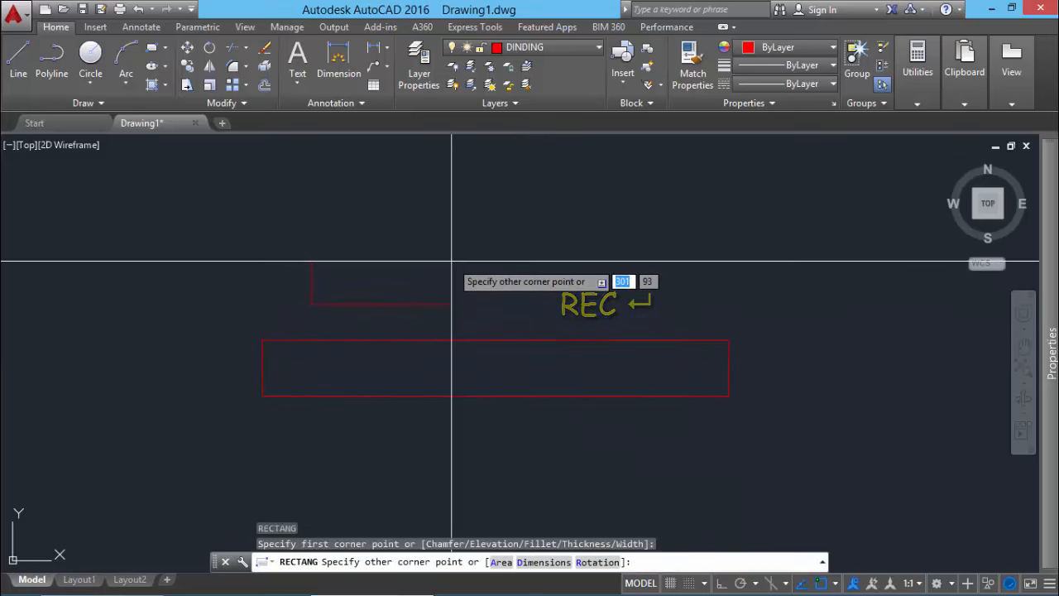
pyautogui.press('shift')
pyautogui.write('@1000,80')
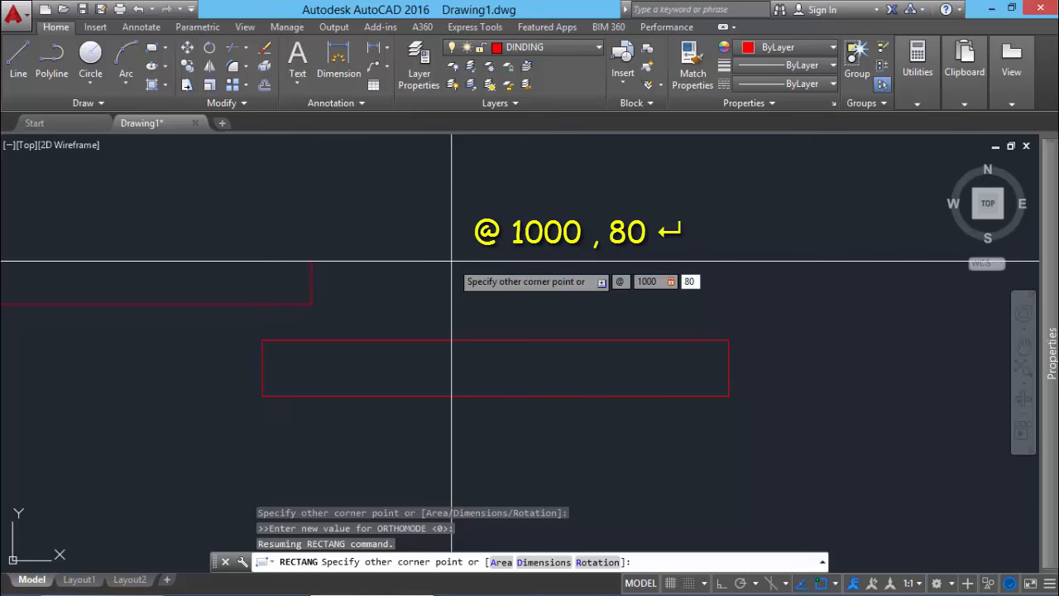
pyautogui.press('Return')
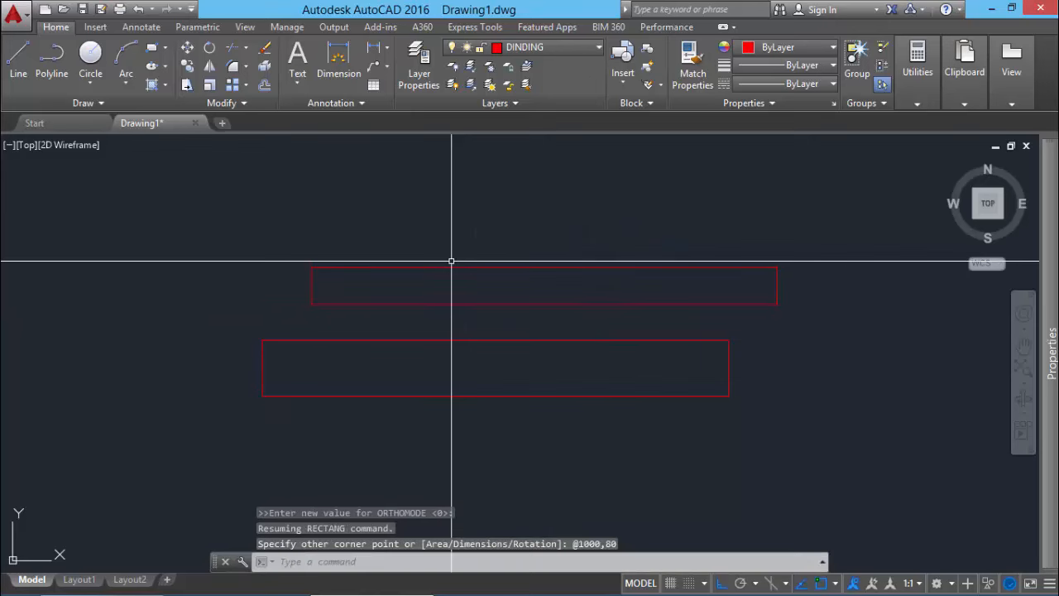
# Step: Move the 80-high rectangle so its left edge midpoint lands on the left edge midpoint of the 120-high rectangle
pyautogui.write('M')
pyautogui.press('Return')
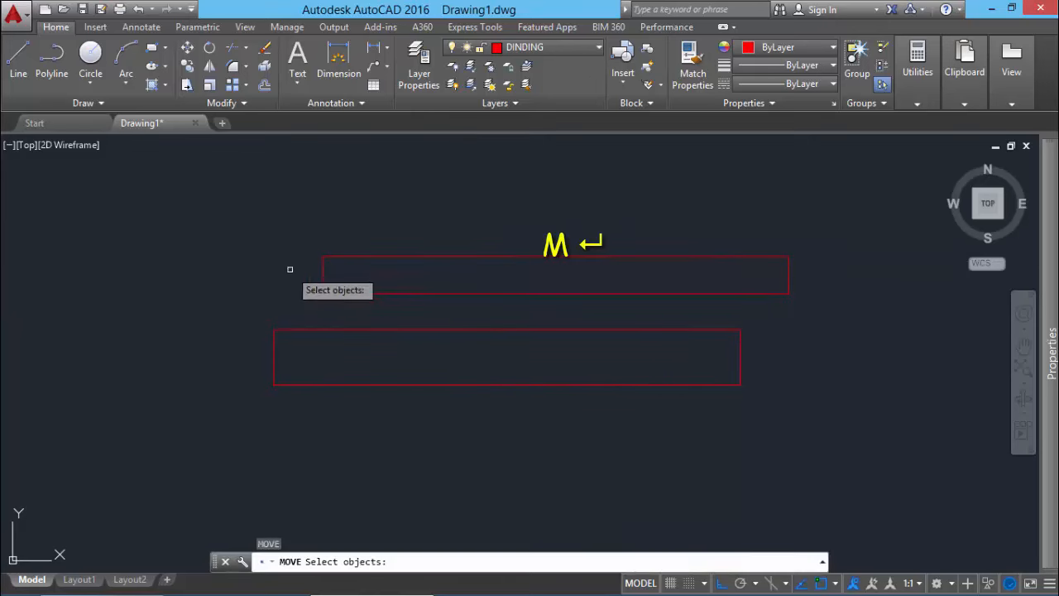
pyautogui.click(323, 269)
pyautogui.press('Return')
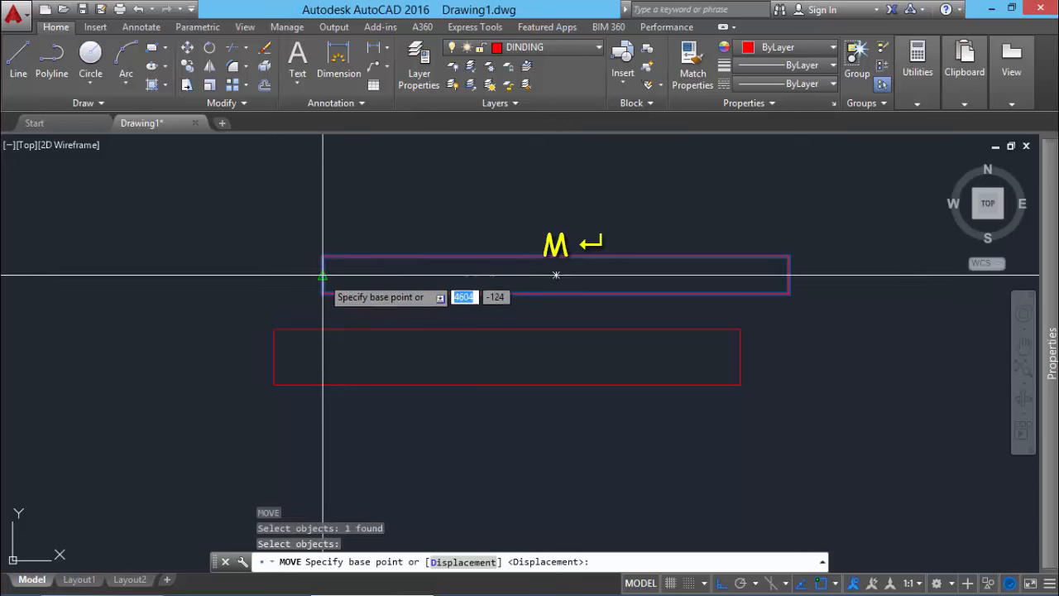
pyautogui.click(323, 275)
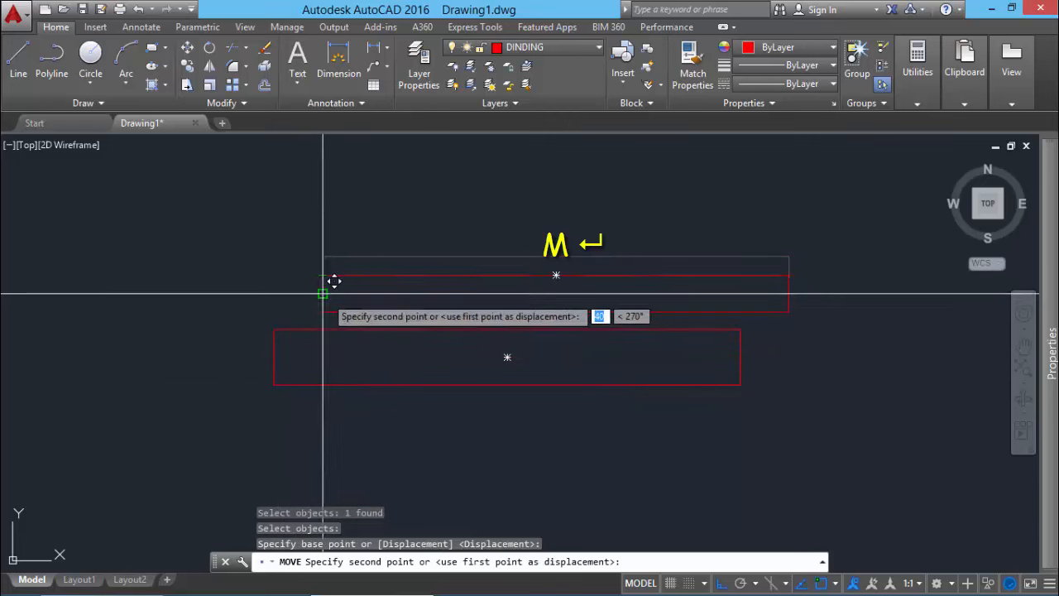
pyautogui.click(278, 357)
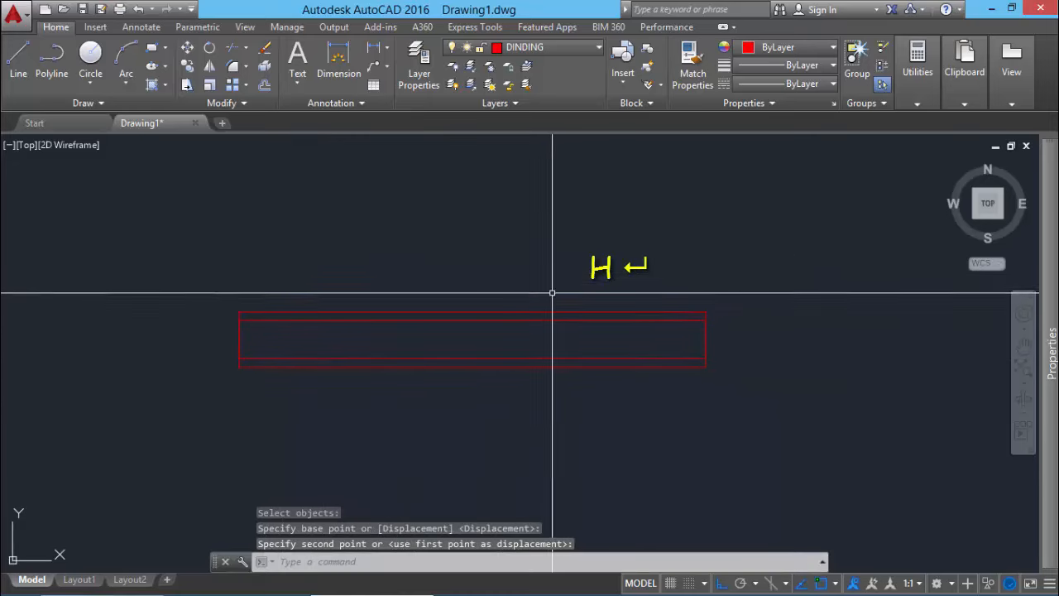
# Step: Hatch the inside of the inner rectangle with the ANSI32 pattern in orange colour 205,105,40
pyautogui.write('h')
pyautogui.press('Return')
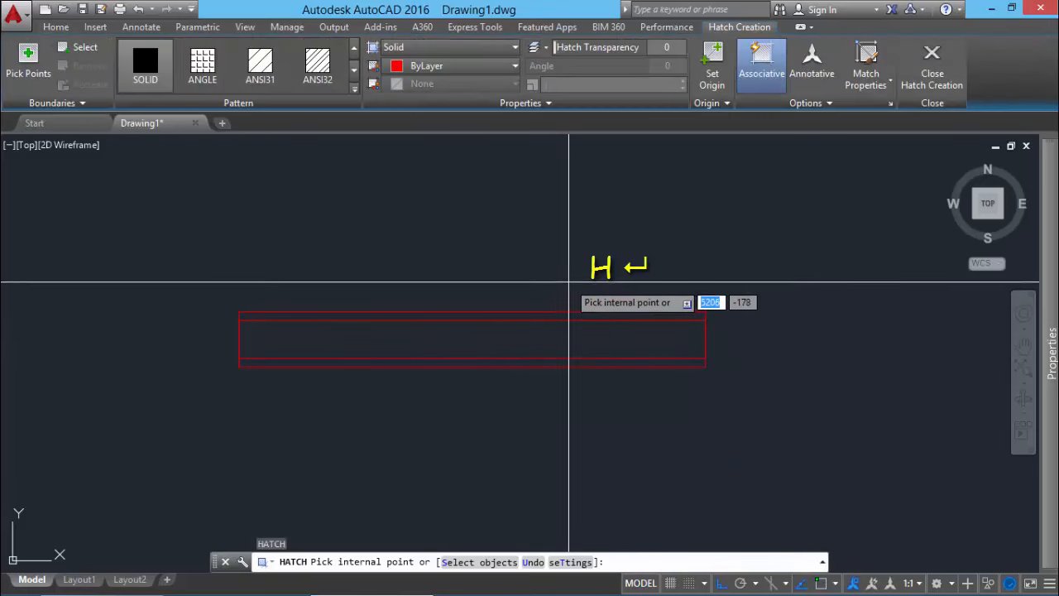
pyautogui.click(321, 66)
pyautogui.click(423, 69)
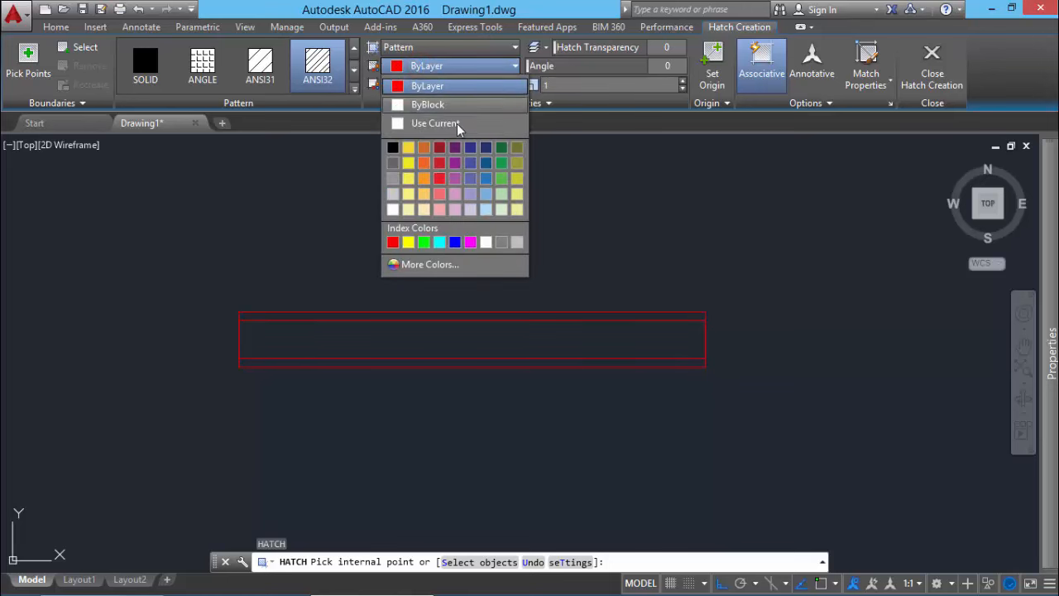
pyautogui.click(424, 149)
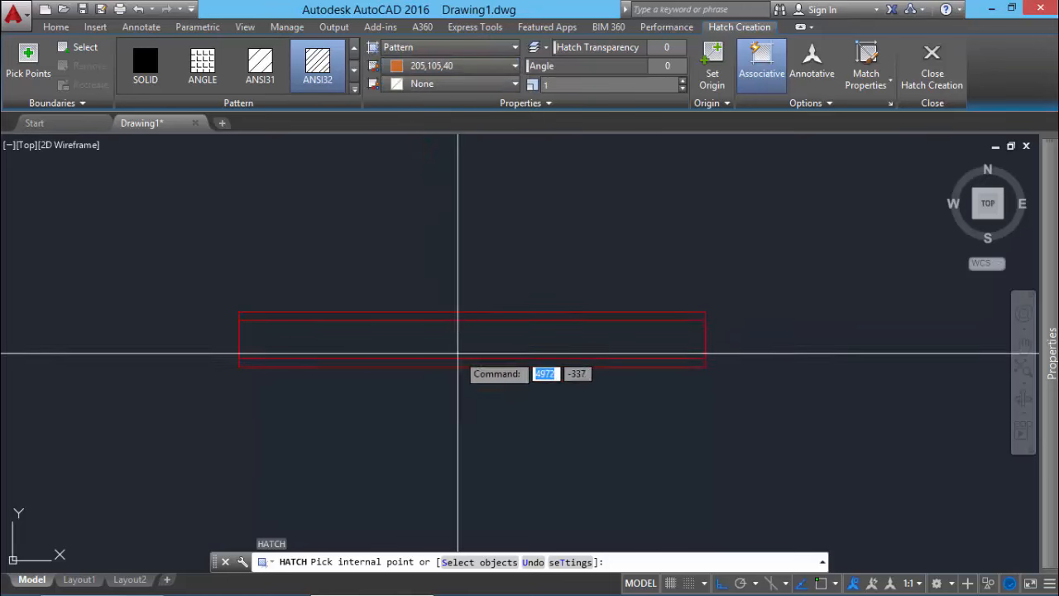
pyautogui.click(469, 329)
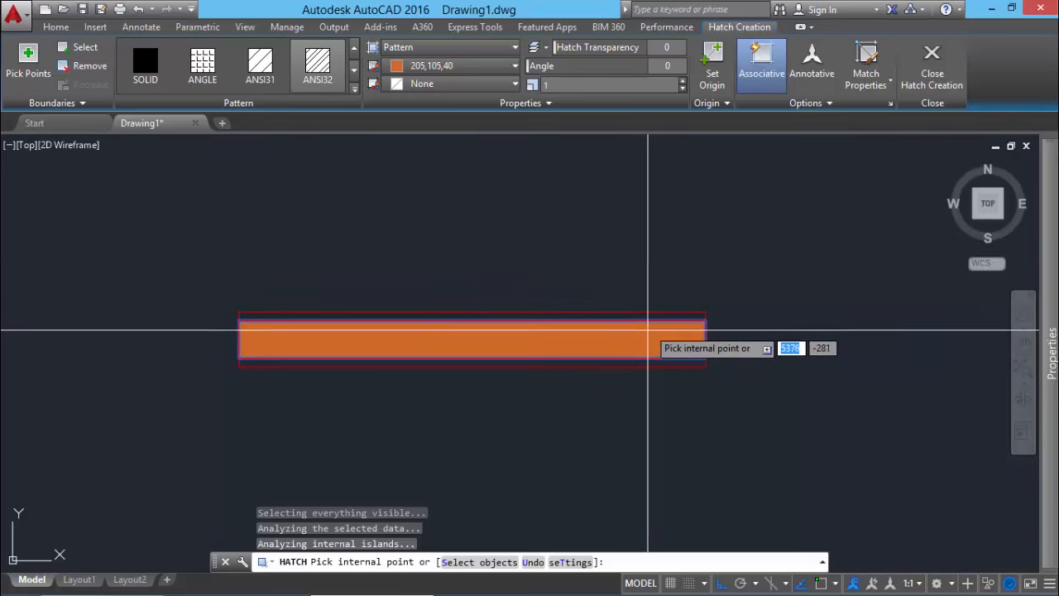
# Step: Set the hatch pattern scale to 100 and finish the hatch
pyautogui.click(572, 84)
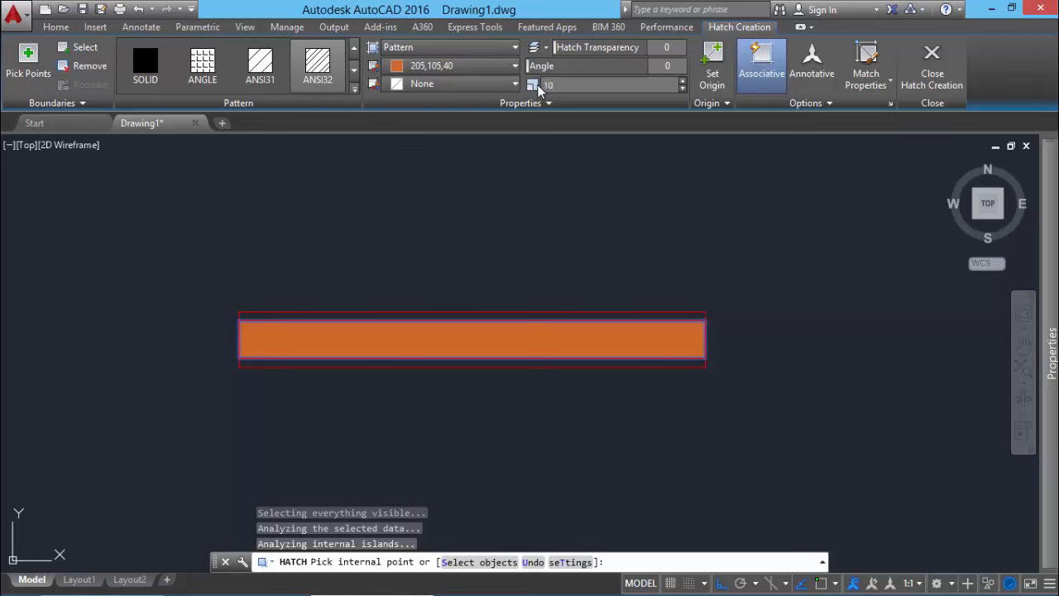
pyautogui.press('Return')
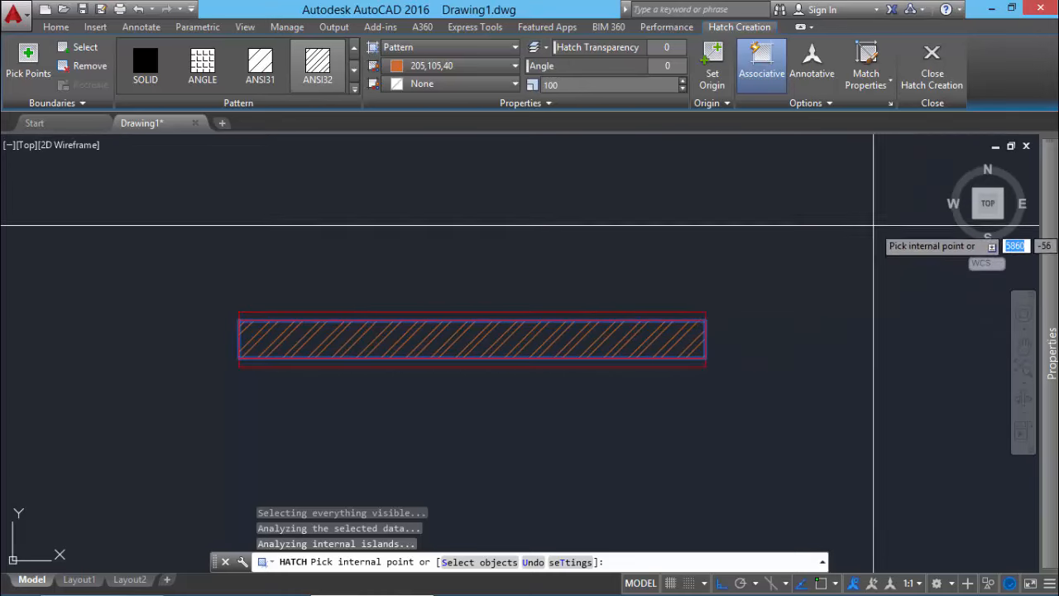
pyautogui.press('Return')
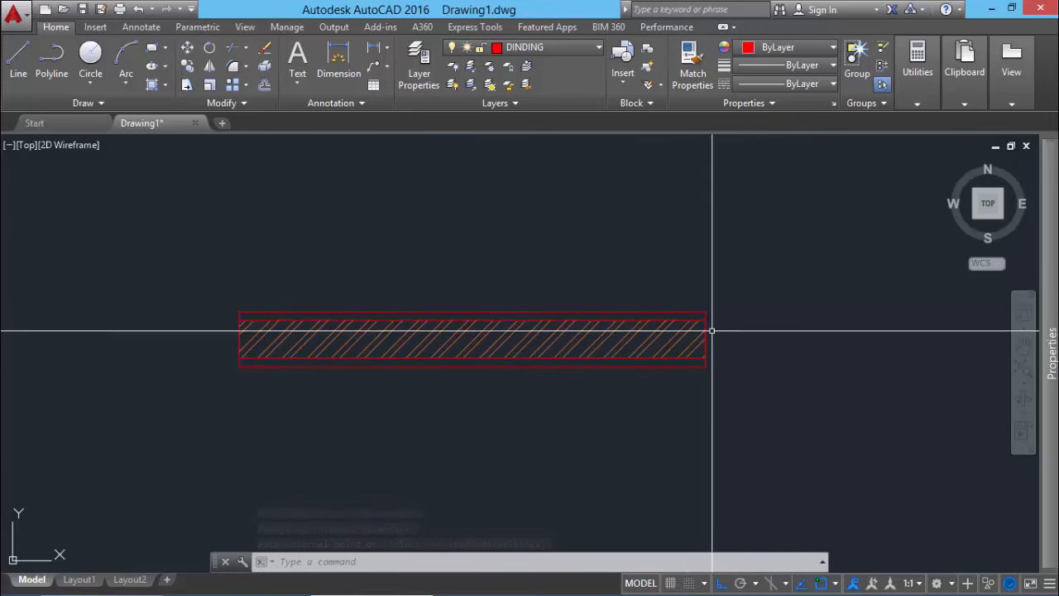
# Step: Define a block named DINDING 12 CM from both rectangles and the hatch, with its base point at the wall's left edge midpoint
pyautogui.click(726, 429)
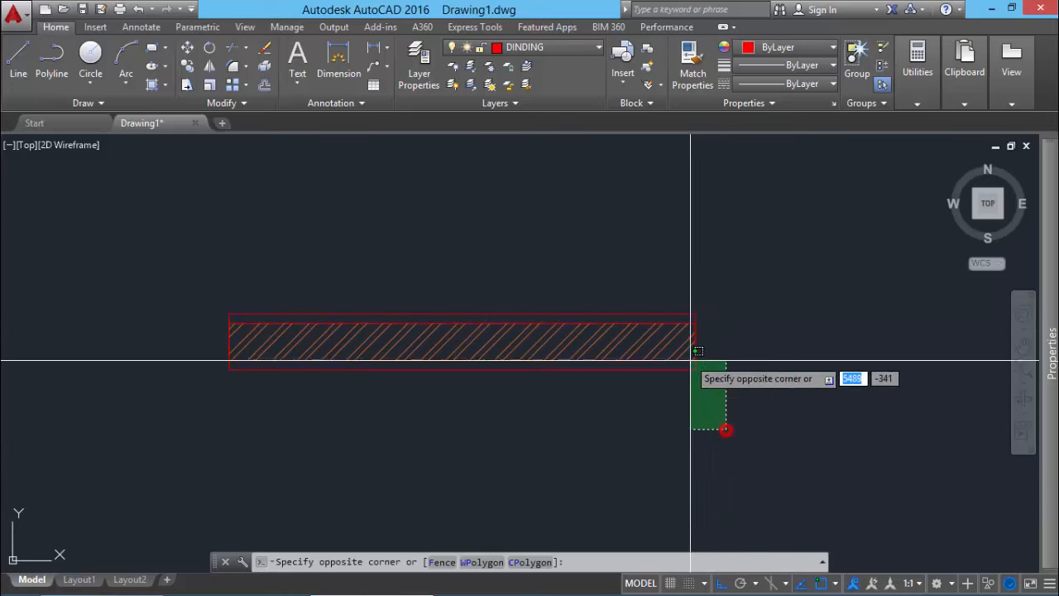
pyautogui.click(643, 273)
pyautogui.write('b')
pyautogui.press('Return')
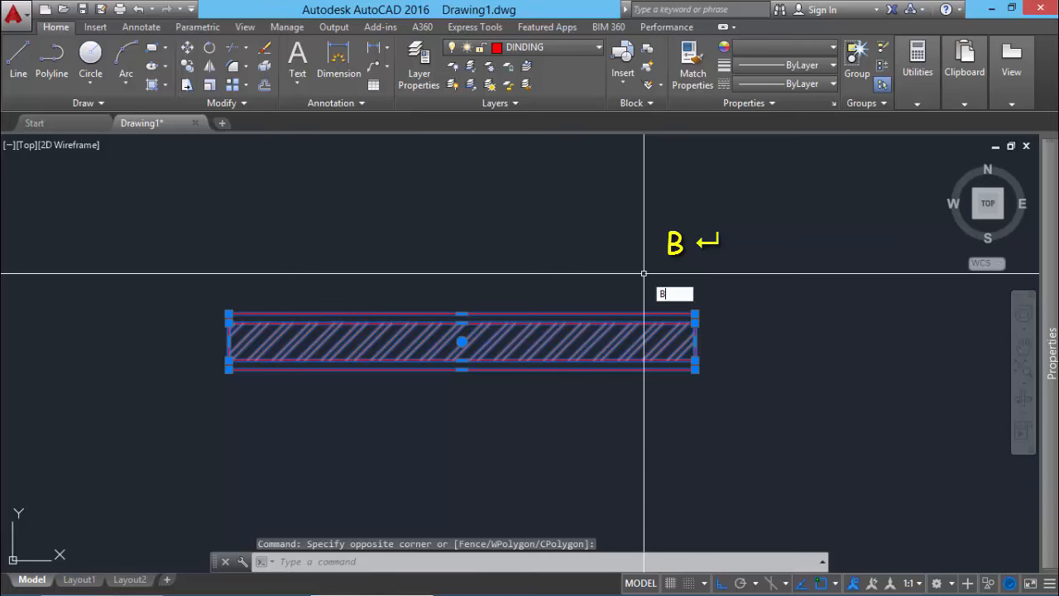
pyautogui.press('Return')
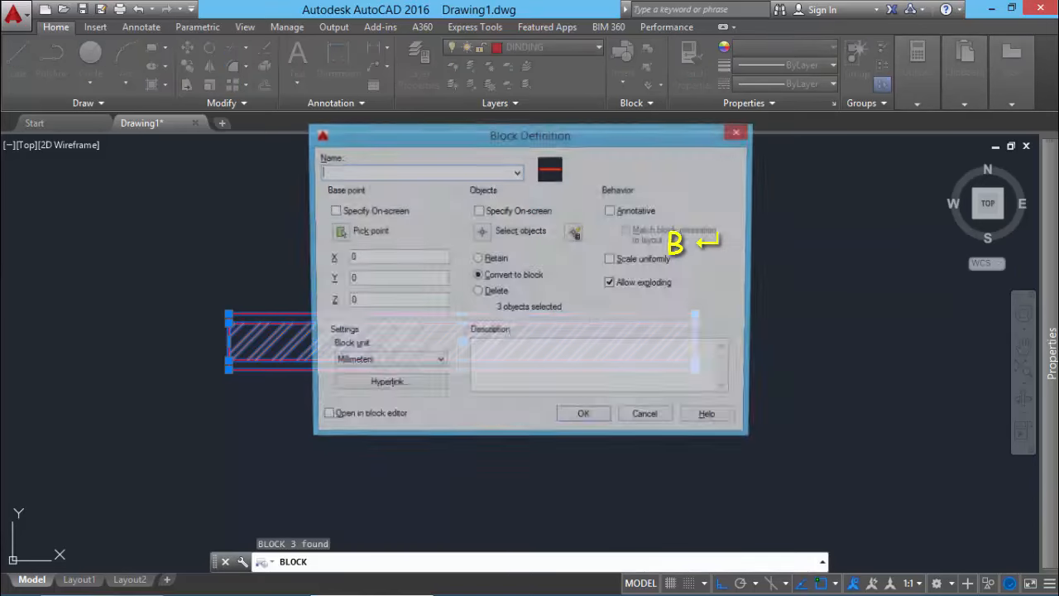
pyautogui.moveTo(588, 141); pyautogui.dragTo(651, 147)
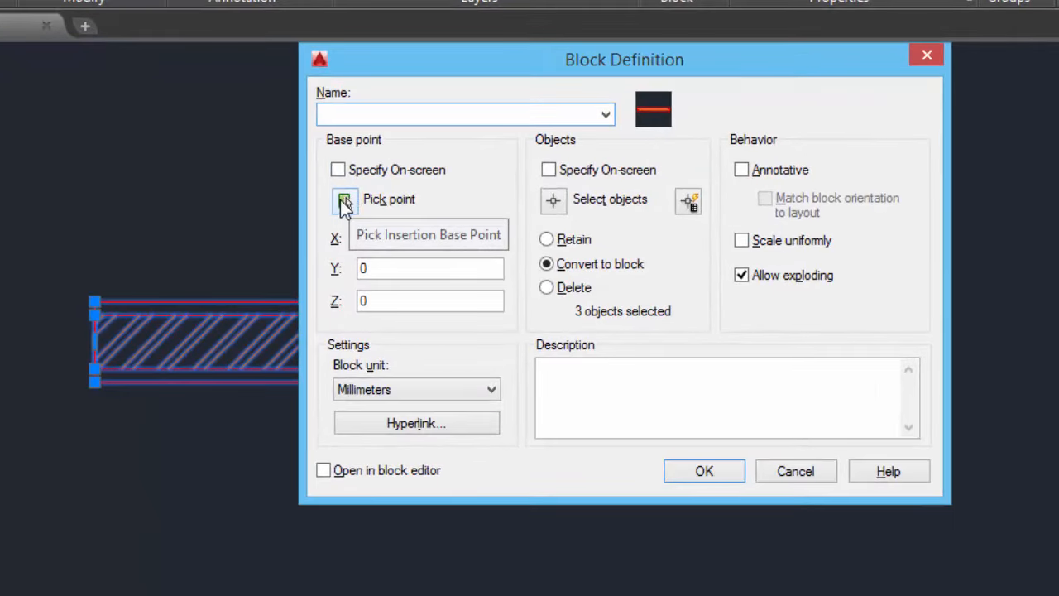
pyautogui.click(342, 202)
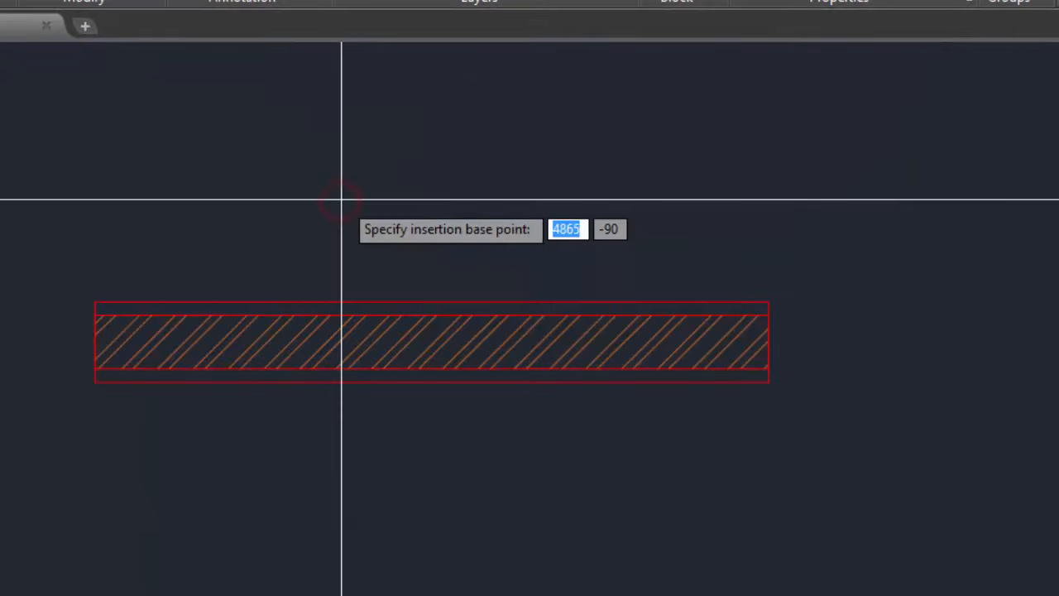
pyautogui.click(92, 345)
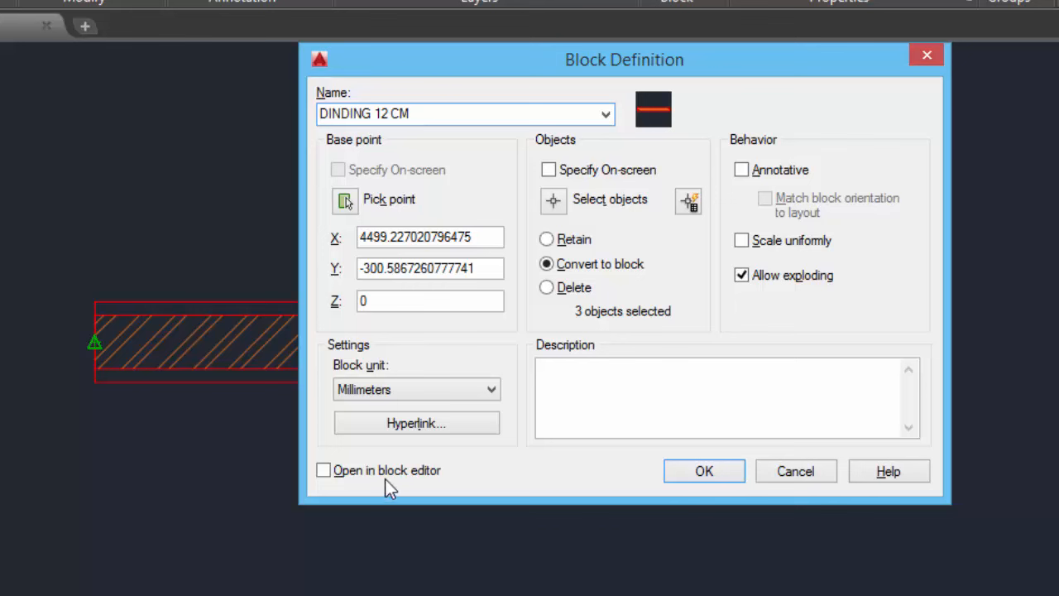
# Step: Create the block with the option to open it in the block editor enabled
pyautogui.click(339, 473)
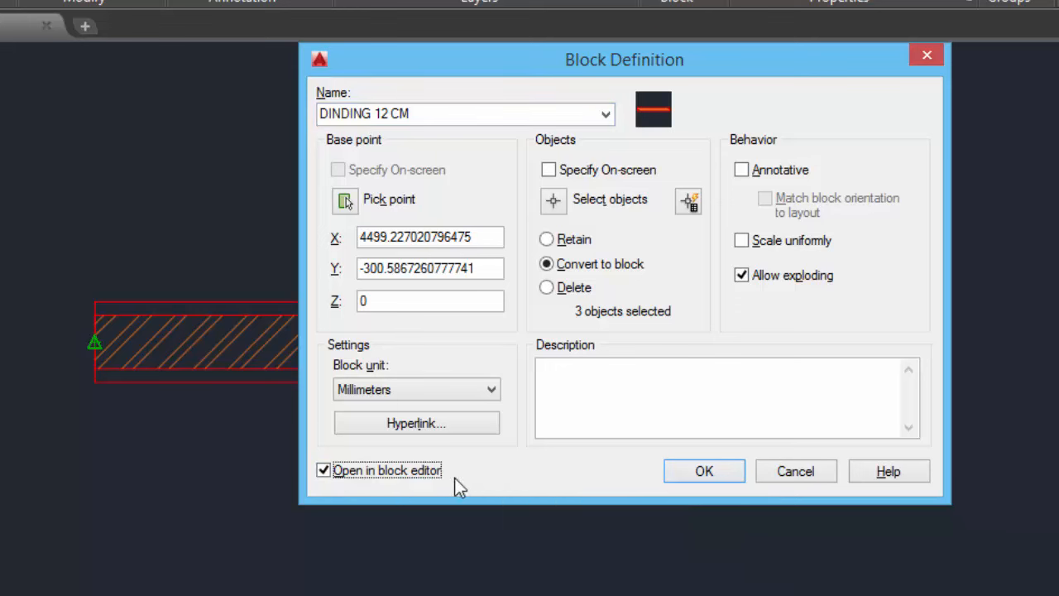
pyautogui.click(692, 464)
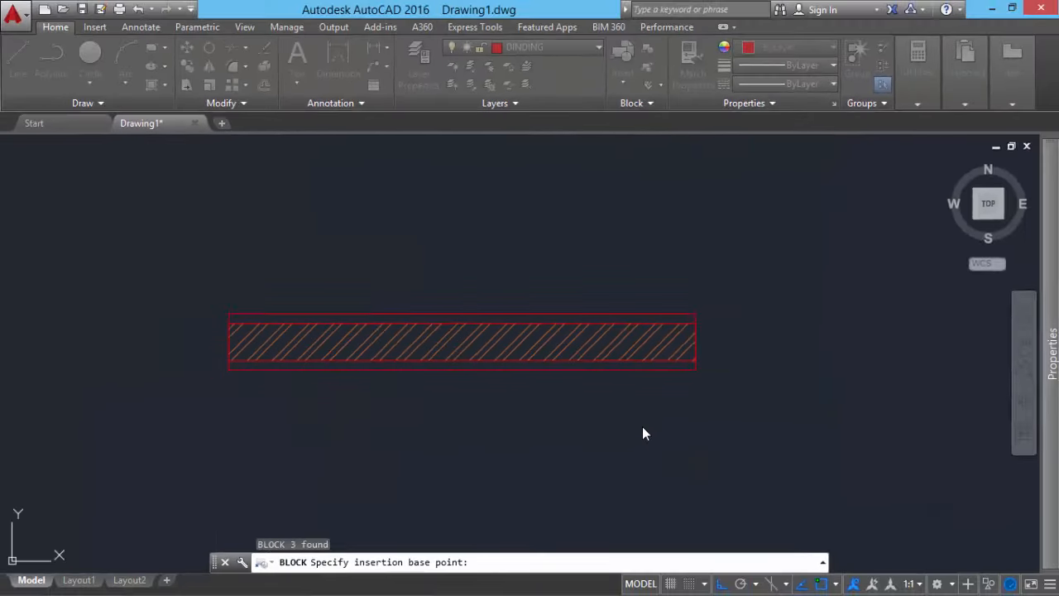
pyautogui.click(642, 428)
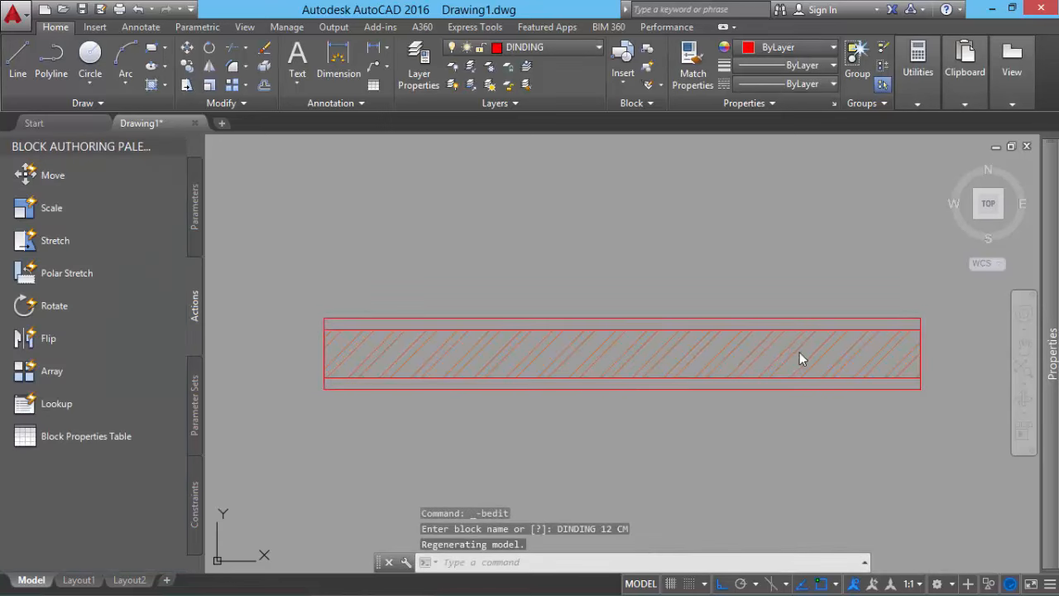
# Step: Add a linear parameter between the wall's upper left and upper right corners, with its label above the wall
pyautogui.moveTo(797, 394); pyautogui.dragTo(746, 366, button='middle')
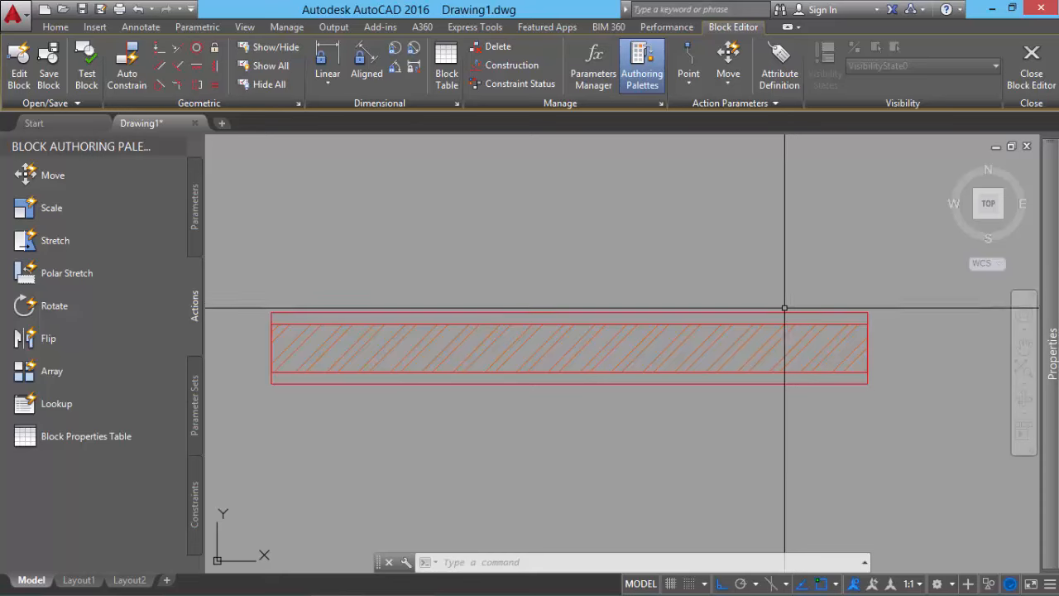
pyautogui.click(195, 206)
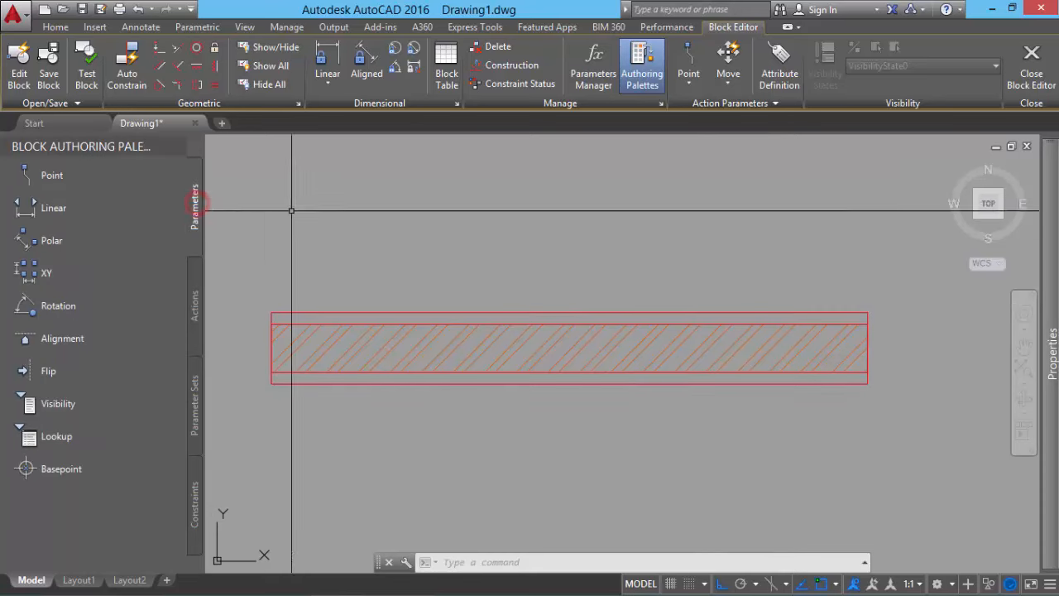
pyautogui.click(55, 209)
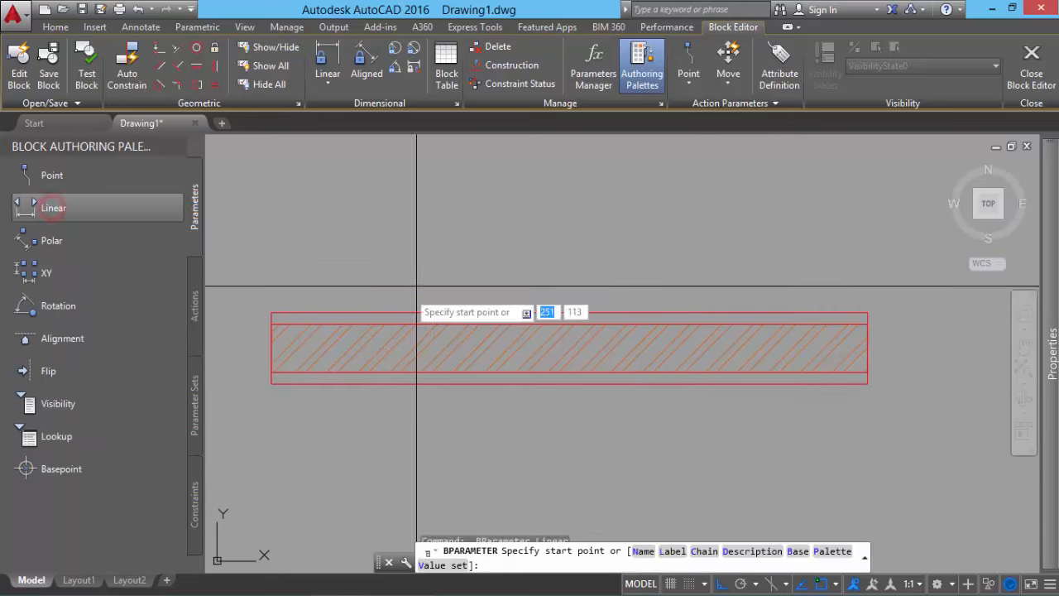
pyautogui.click(272, 312)
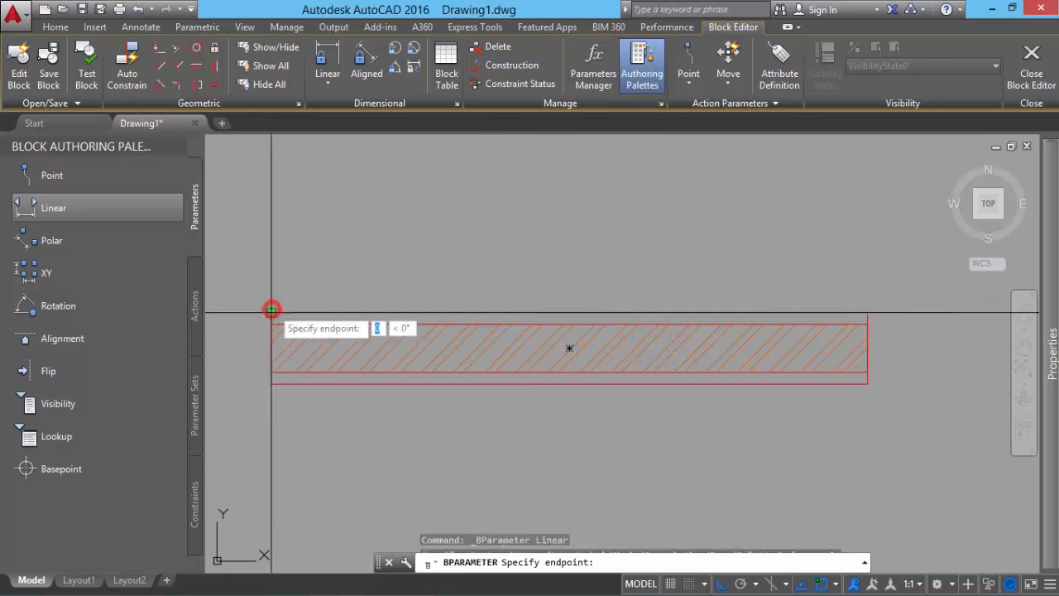
pyautogui.click(865, 312)
pyautogui.click(751, 274)
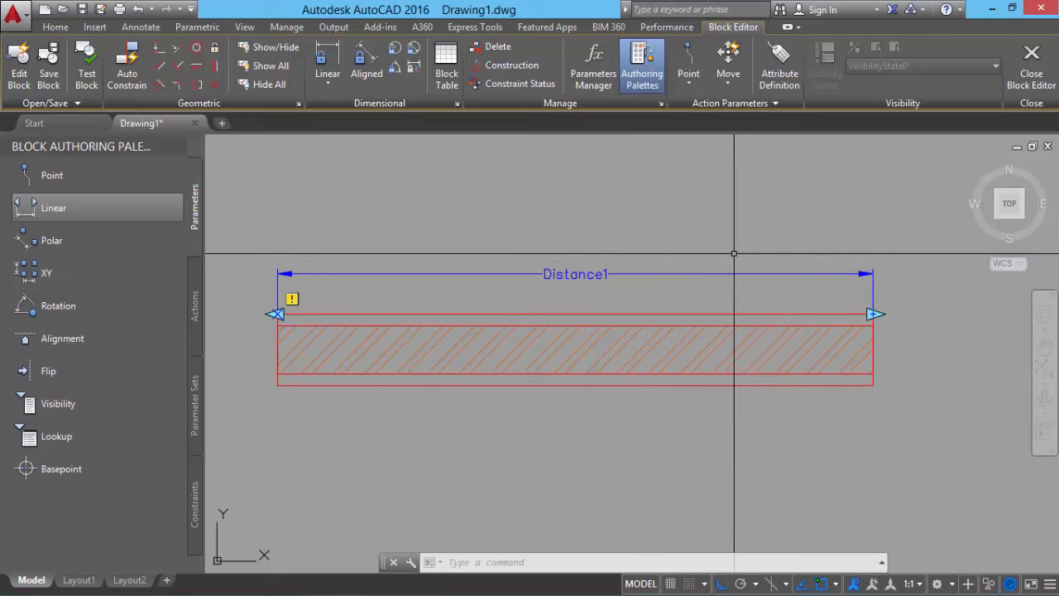
# Step: Rename the linear parameter above the wall as PANJANG in its properties
pyautogui.moveTo(733, 253); pyautogui.dragTo(721, 250, button='middle')
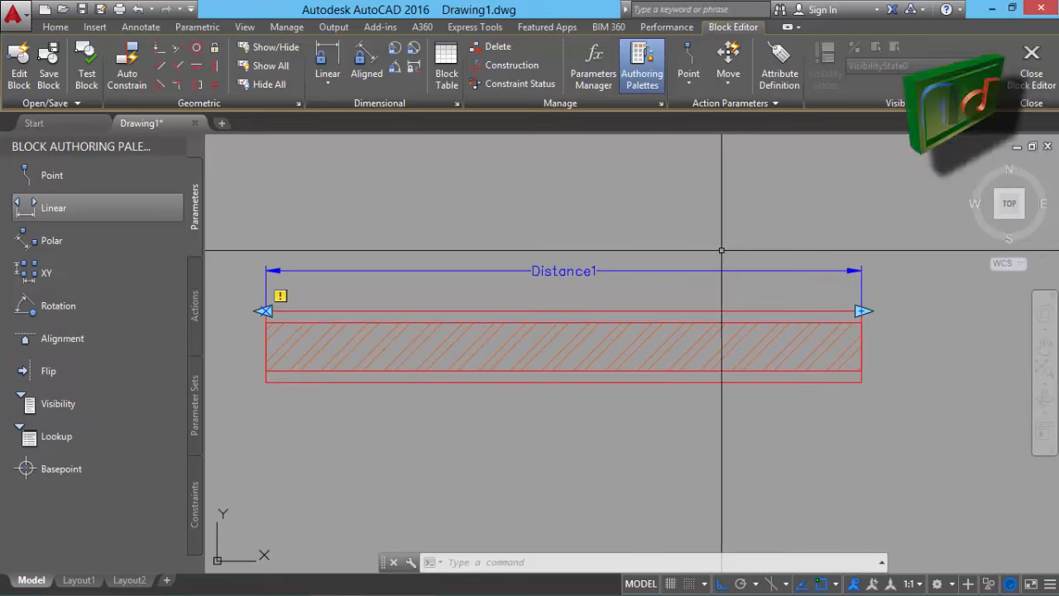
pyautogui.write('PR')
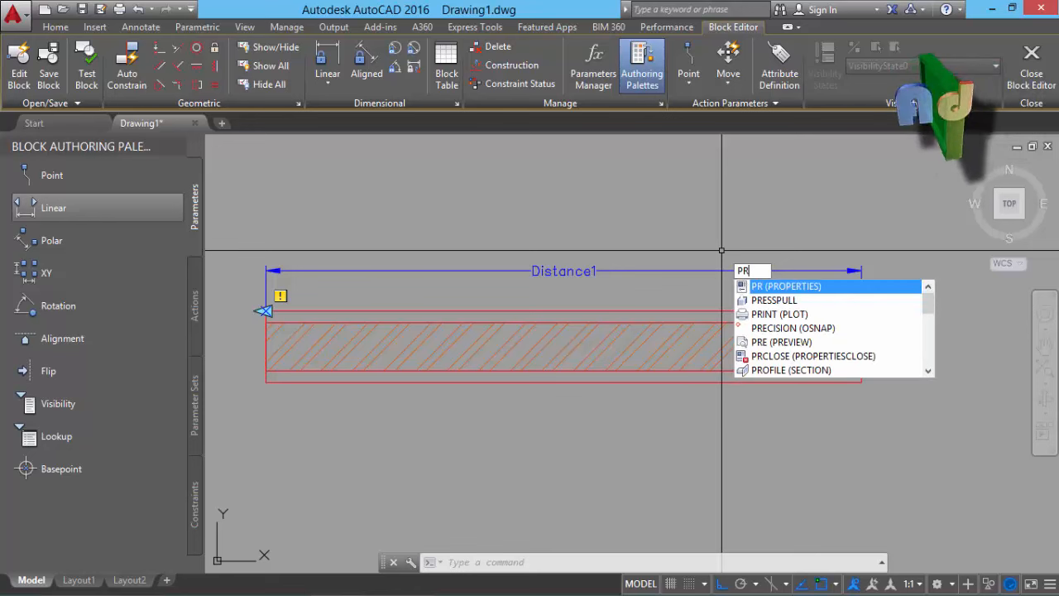
pyautogui.press('Return')
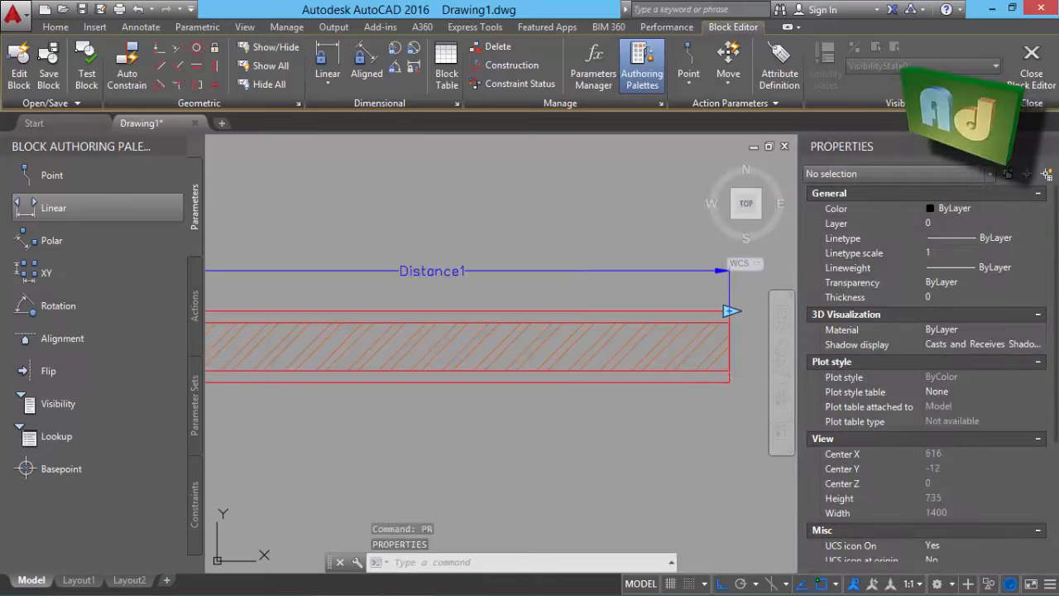
pyautogui.moveTo(638, 279); pyautogui.dragTo(665, 285, button='middle')
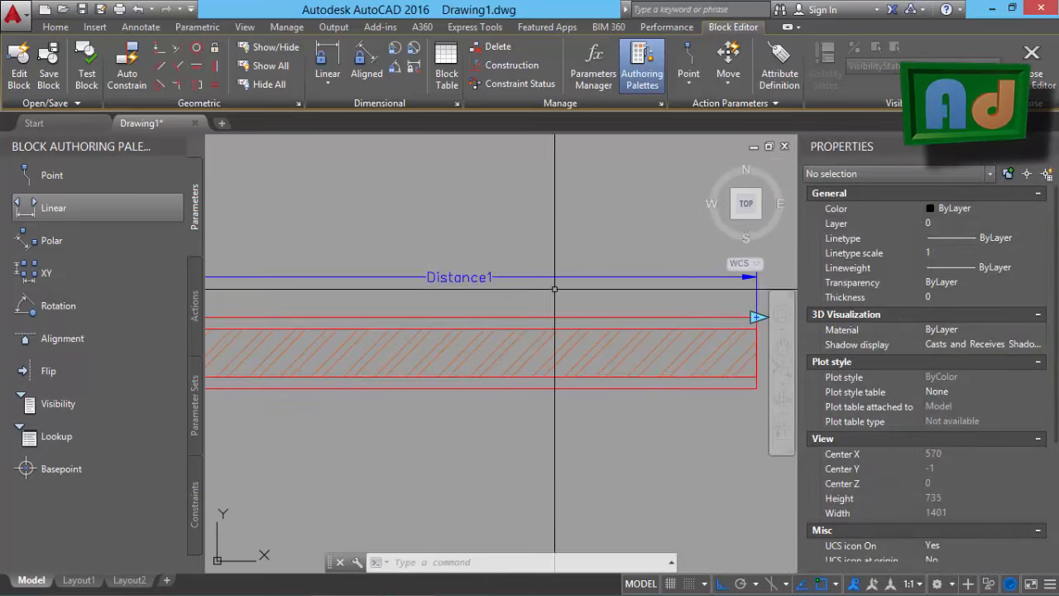
pyautogui.click(549, 286)
pyautogui.click(544, 263)
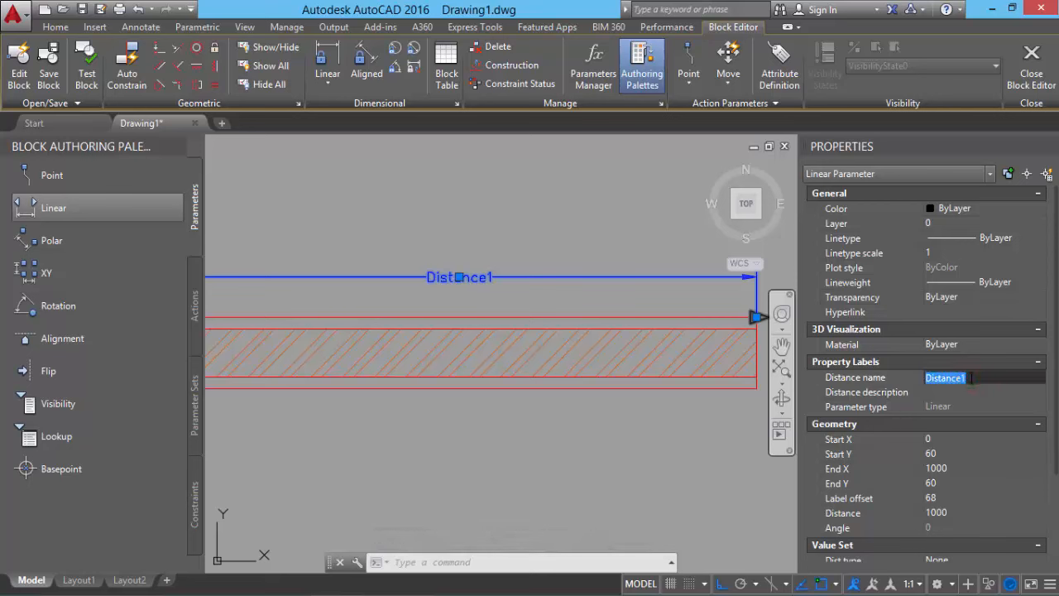
pyautogui.click(971, 377)
pyautogui.write('PANJANG')
pyautogui.press('Return')
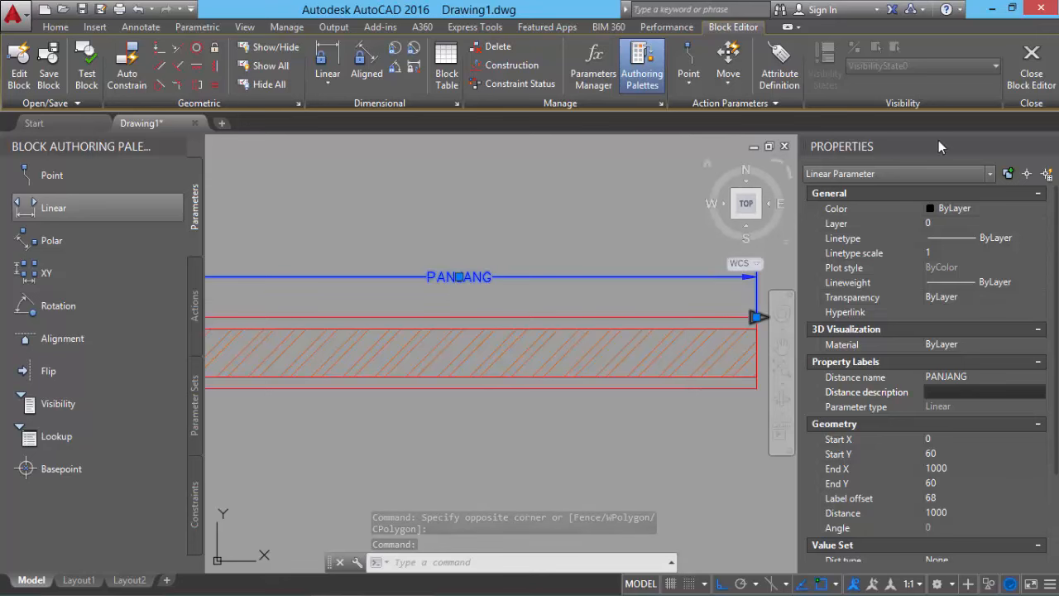
pyautogui.click(1039, 146)
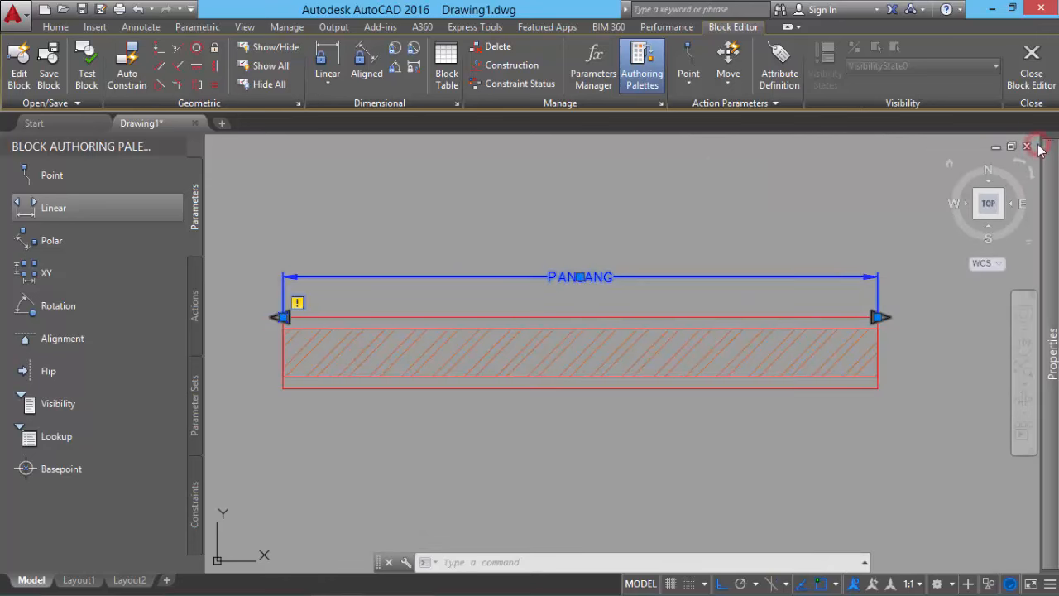
pyautogui.moveTo(621, 323)
pyautogui.mouseDown(button='middle')
pyautogui.moveTo(631, 323)
pyautogui.moveTo(629, 296)
pyautogui.mouseUp(button='middle')
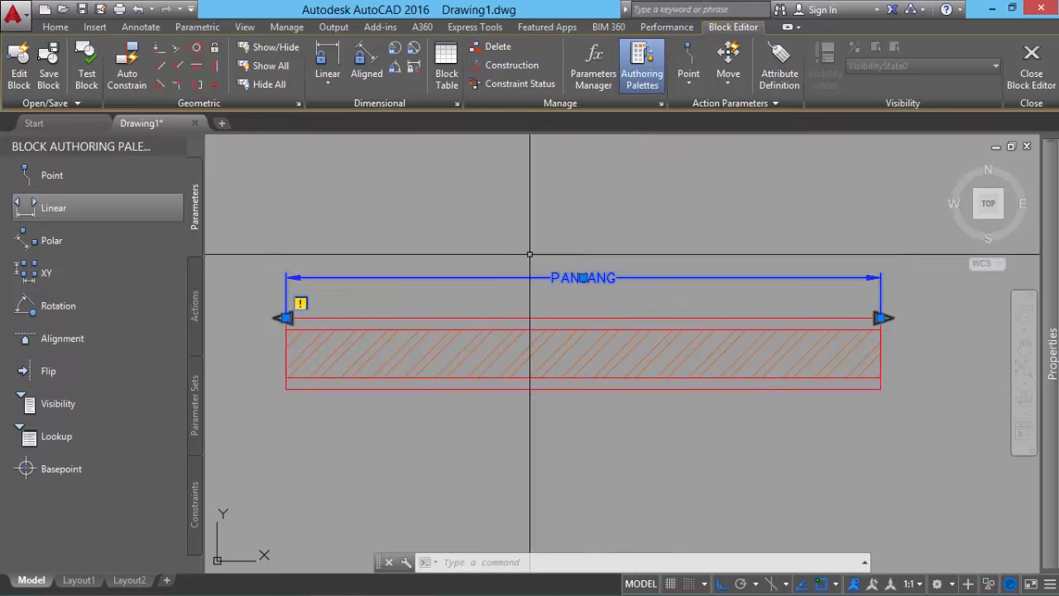
# Step: Add a stretch action to the PANJANG parameter's right point, framing the wall's right end and including both rectangles and the hatch
pyautogui.click(196, 301)
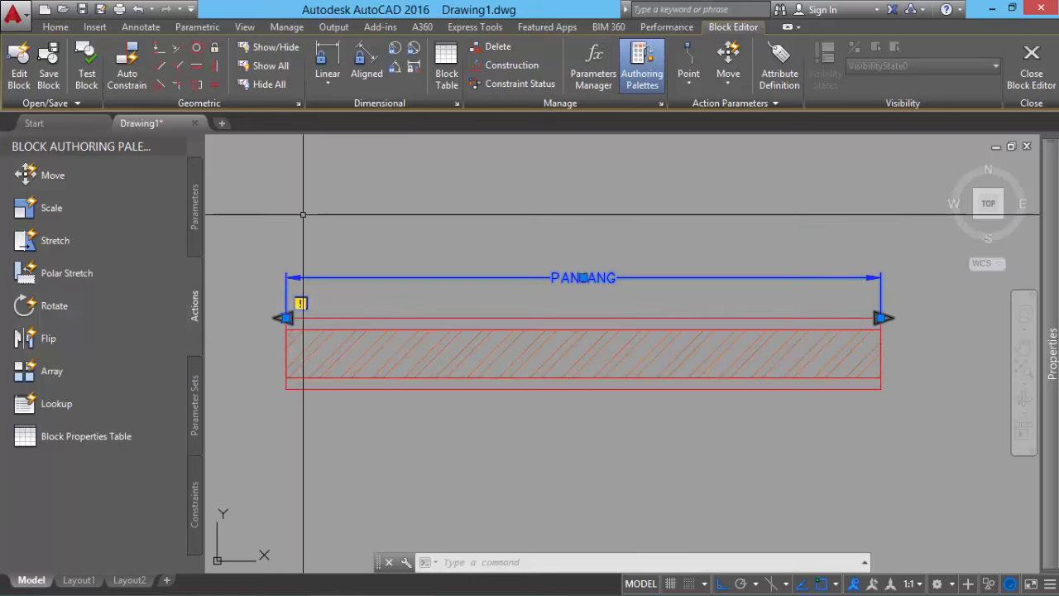
pyautogui.click(108, 240)
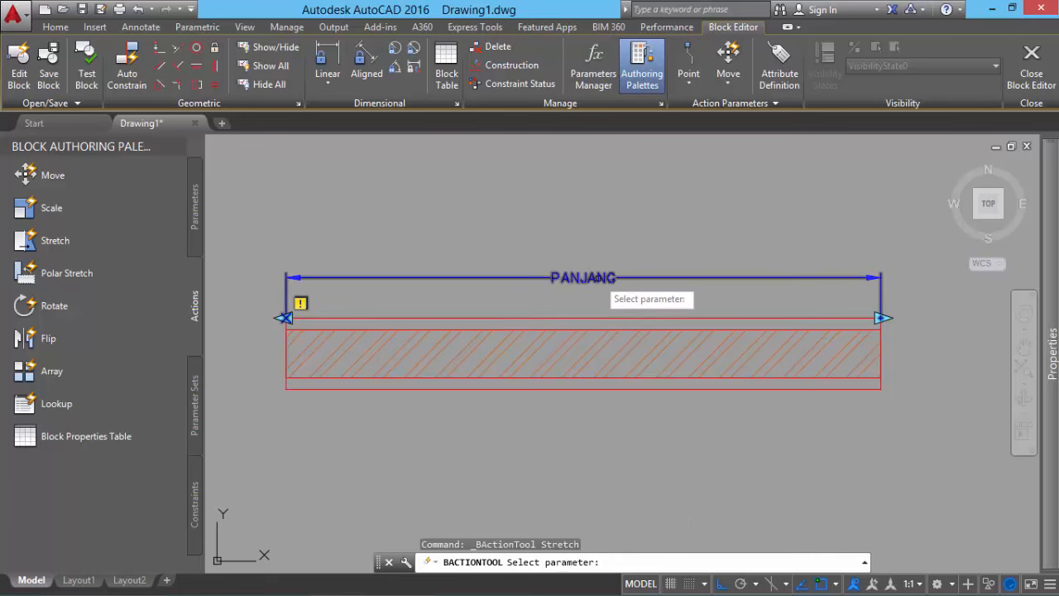
pyautogui.click(597, 278)
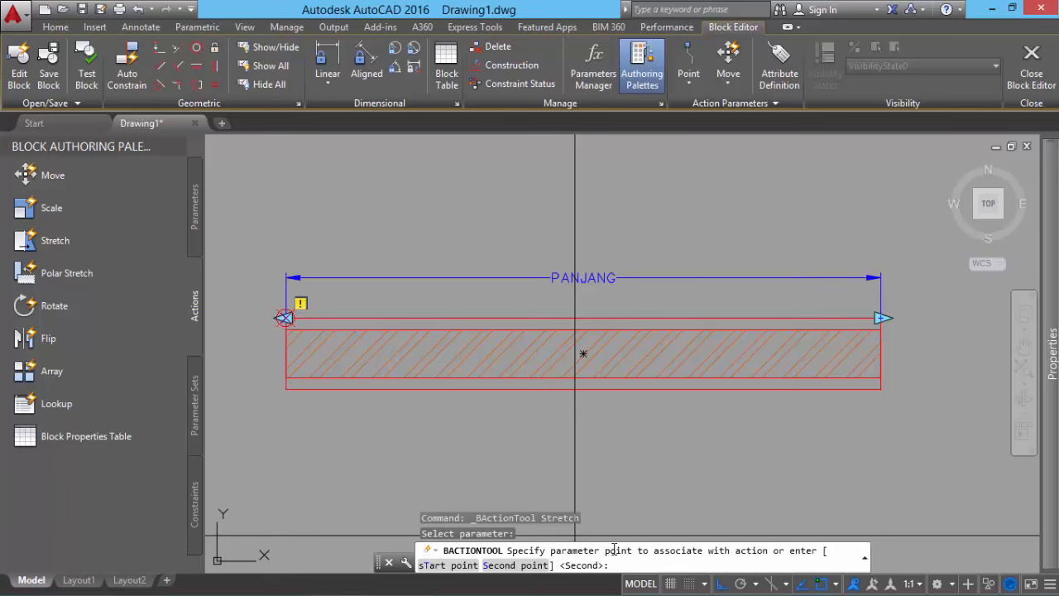
pyautogui.moveTo(900, 359); pyautogui.dragTo(882, 351, button='middle')
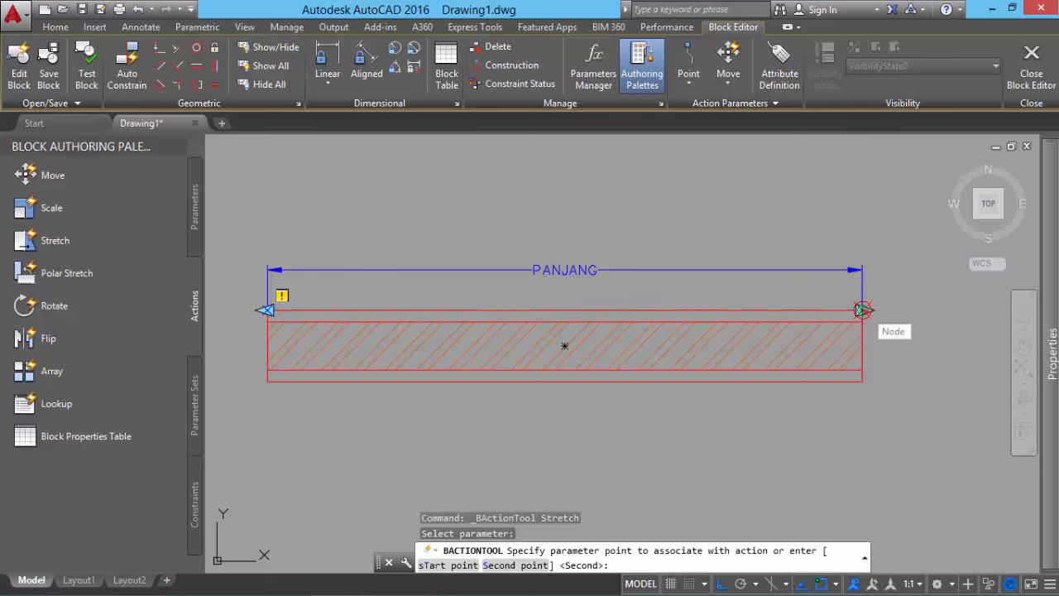
pyautogui.click(863, 311)
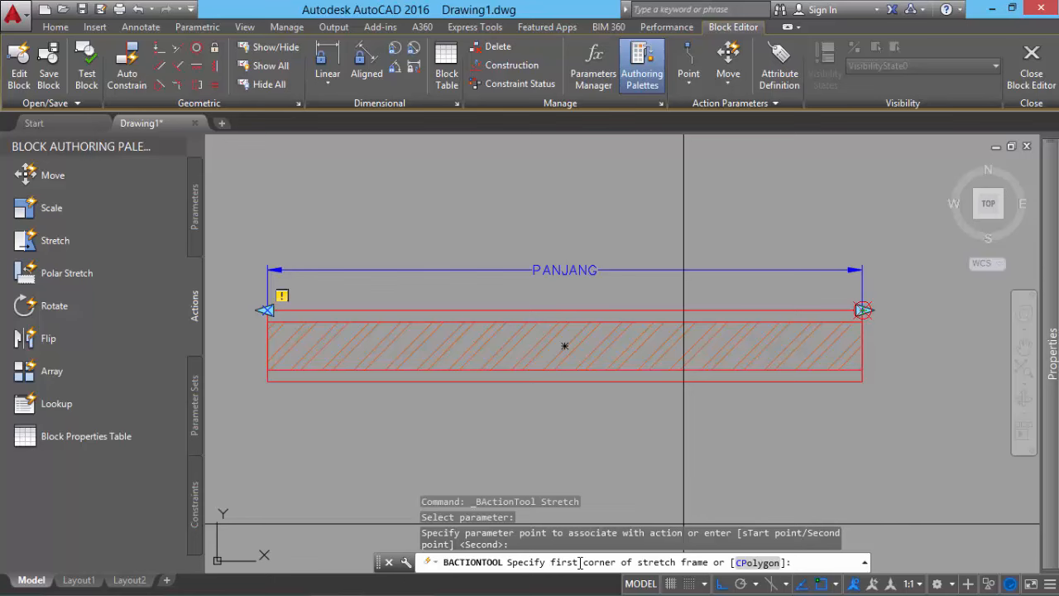
pyautogui.click(884, 416)
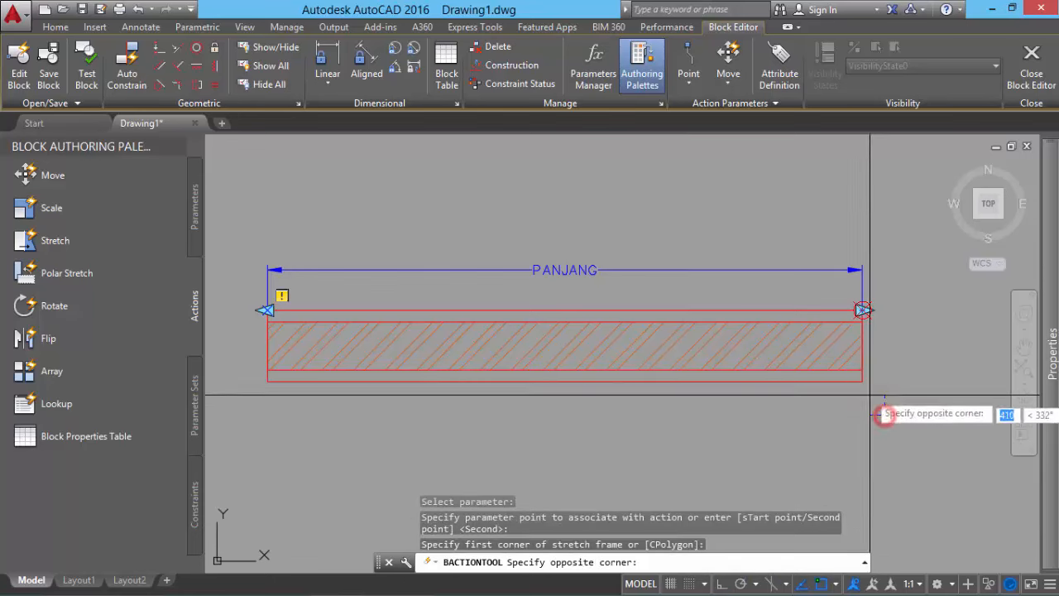
pyautogui.click(823, 288)
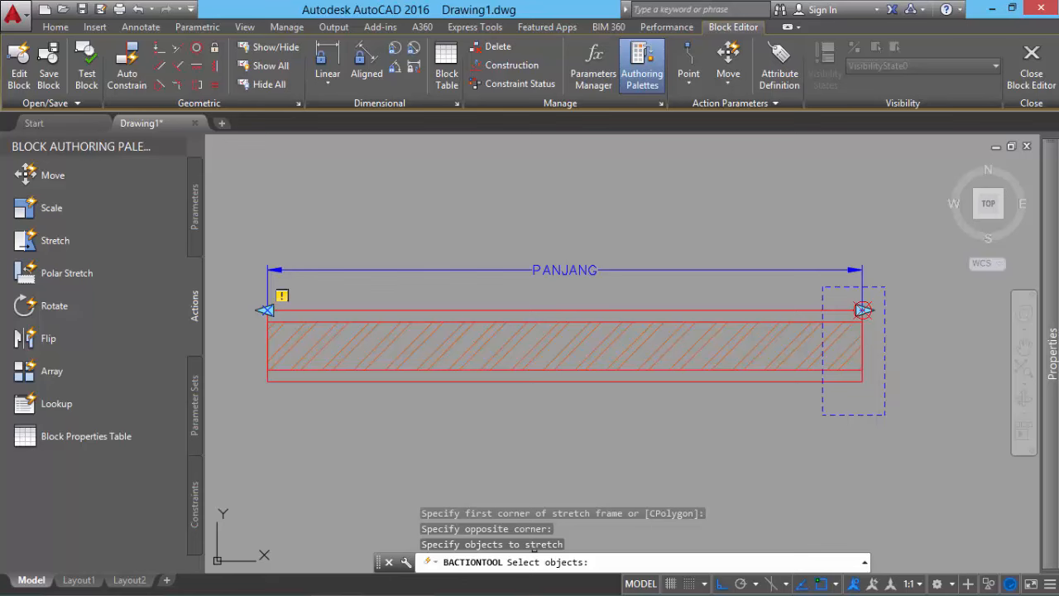
pyautogui.click(789, 400)
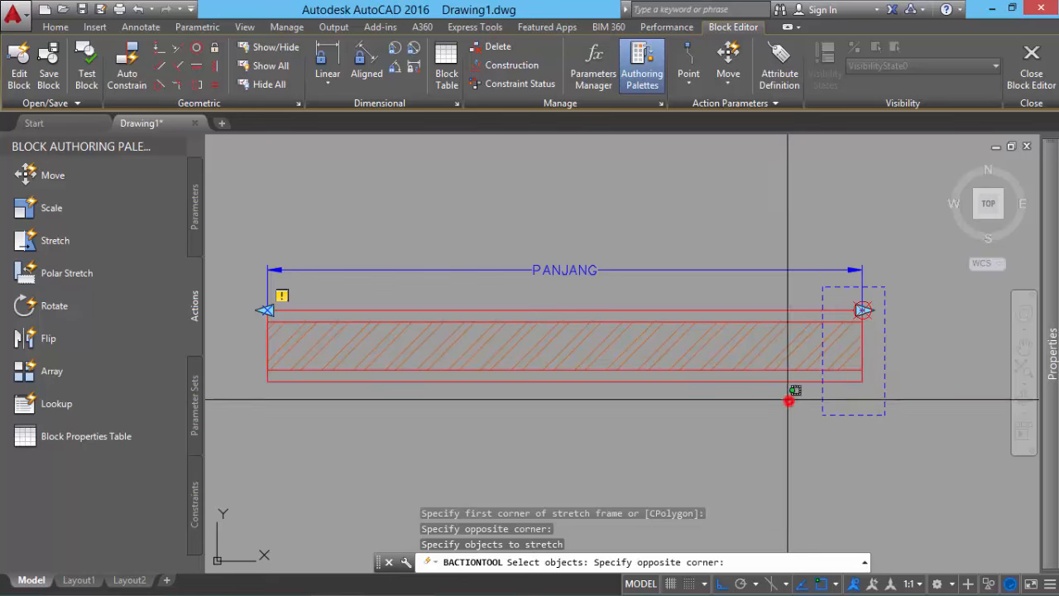
pyautogui.click(763, 300)
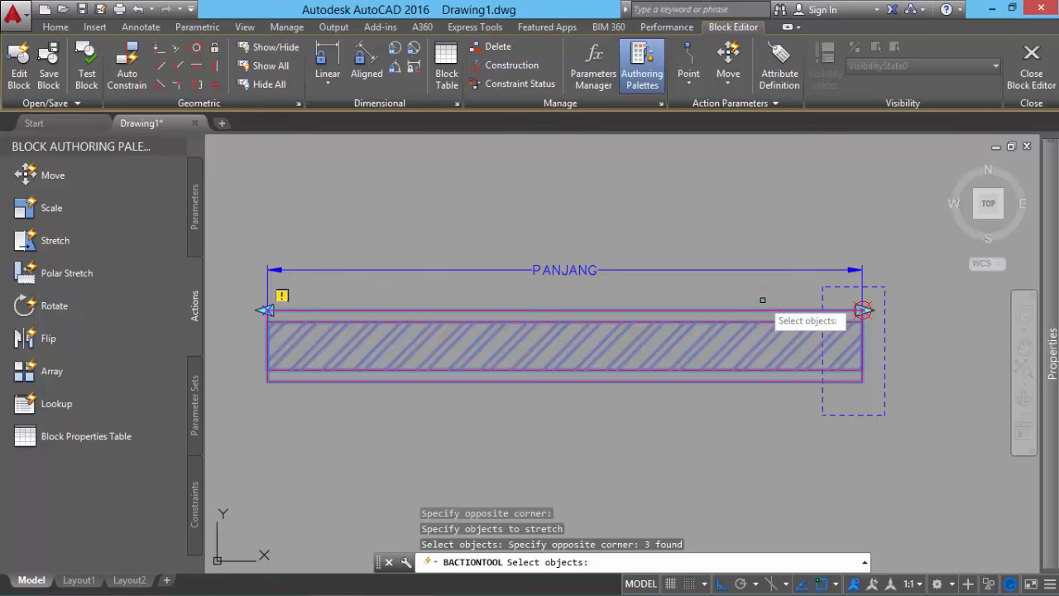
pyautogui.press('Return')
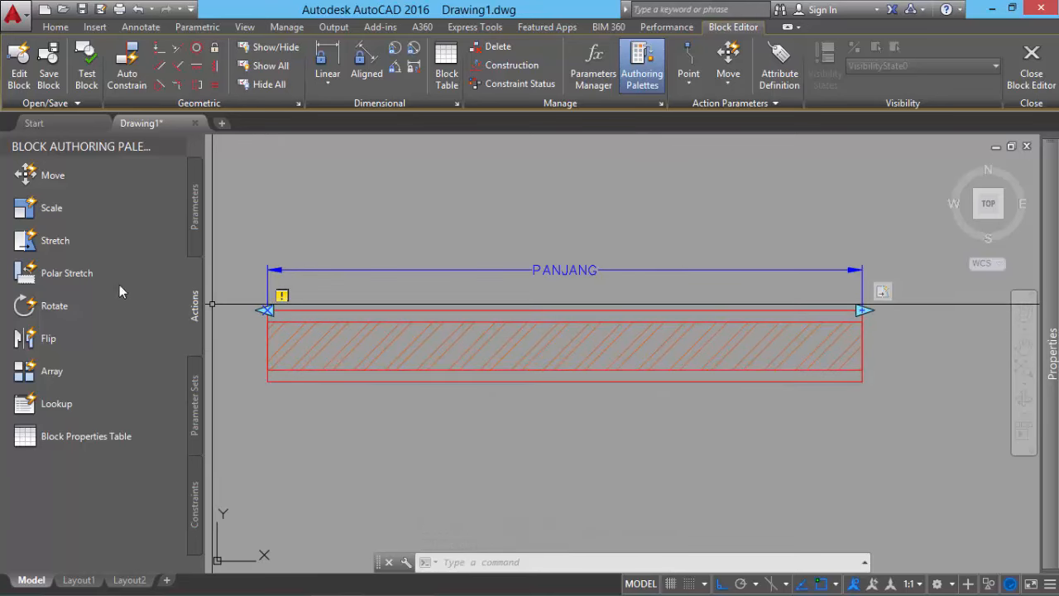
# Step: Add a stretch action to the PANJANG parameter's left point, framing the wall's left end and including both rectangles and the hatch
pyautogui.click(62, 239)
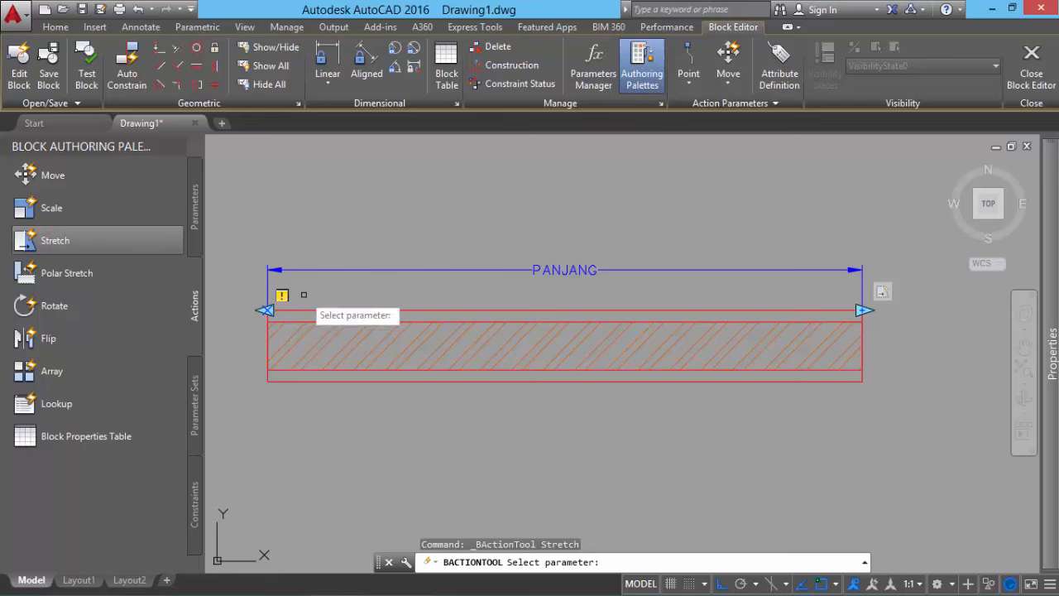
pyautogui.click(402, 270)
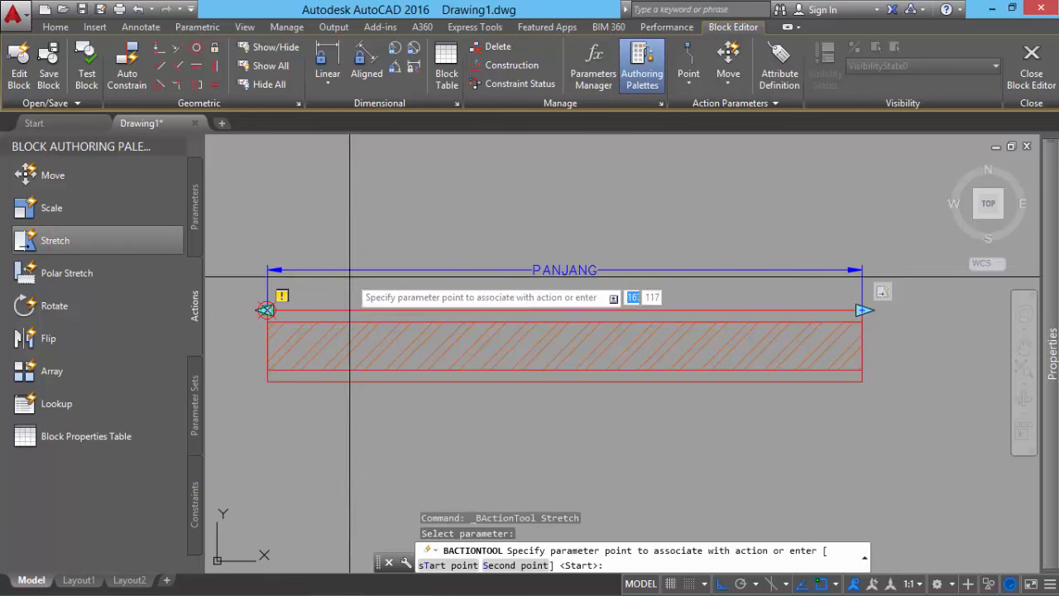
pyautogui.click(266, 309)
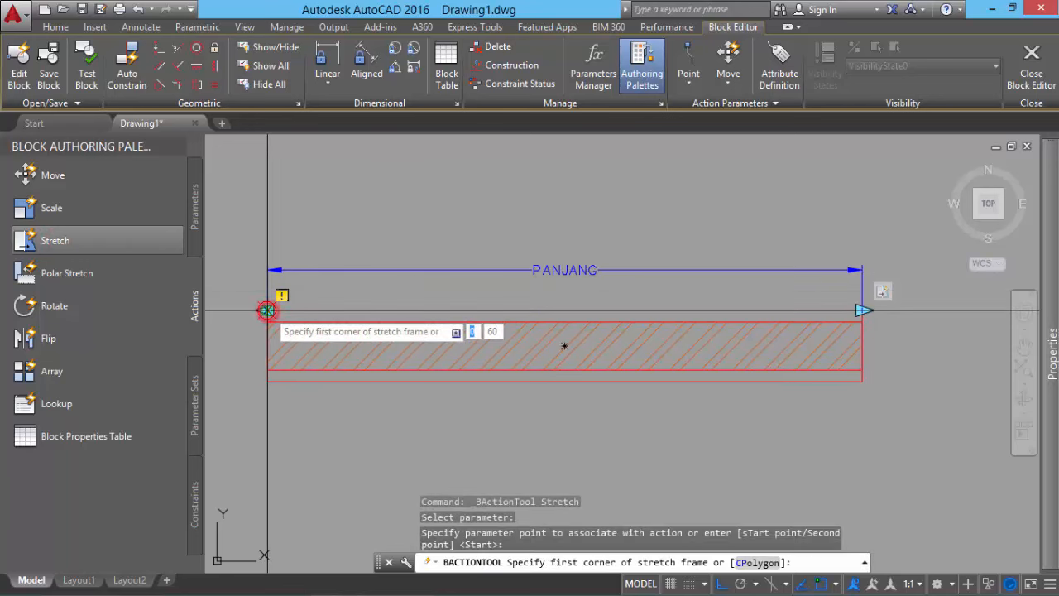
pyautogui.click(294, 406)
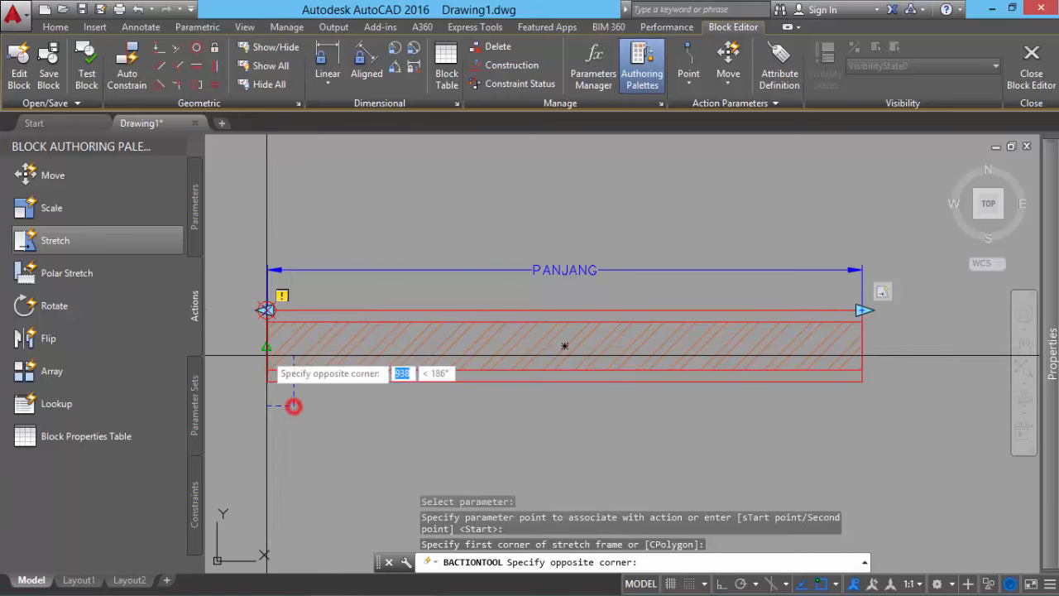
pyautogui.click(233, 291)
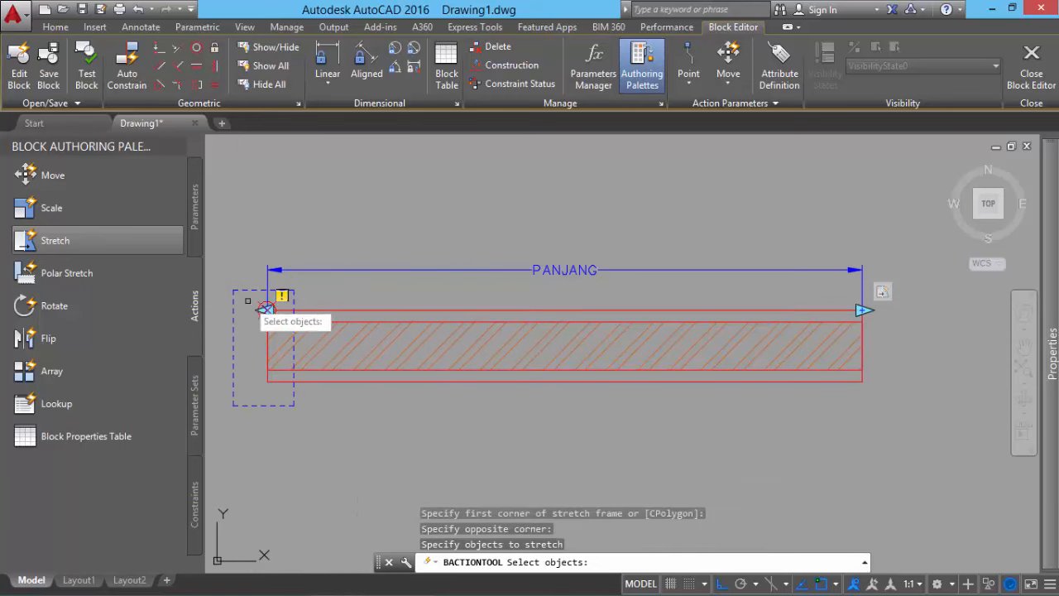
pyautogui.click(415, 398)
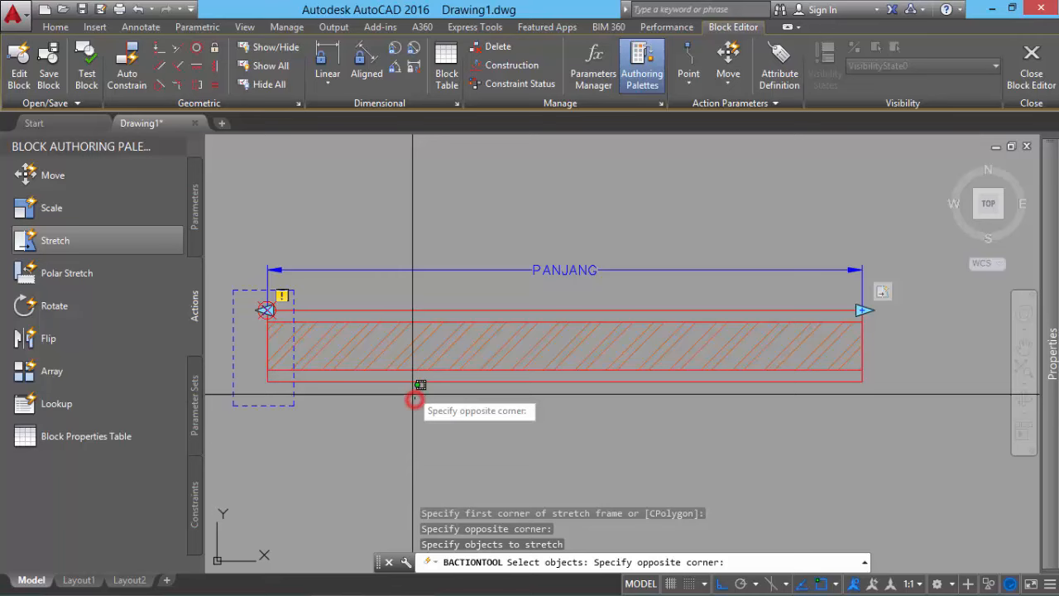
pyautogui.click(375, 292)
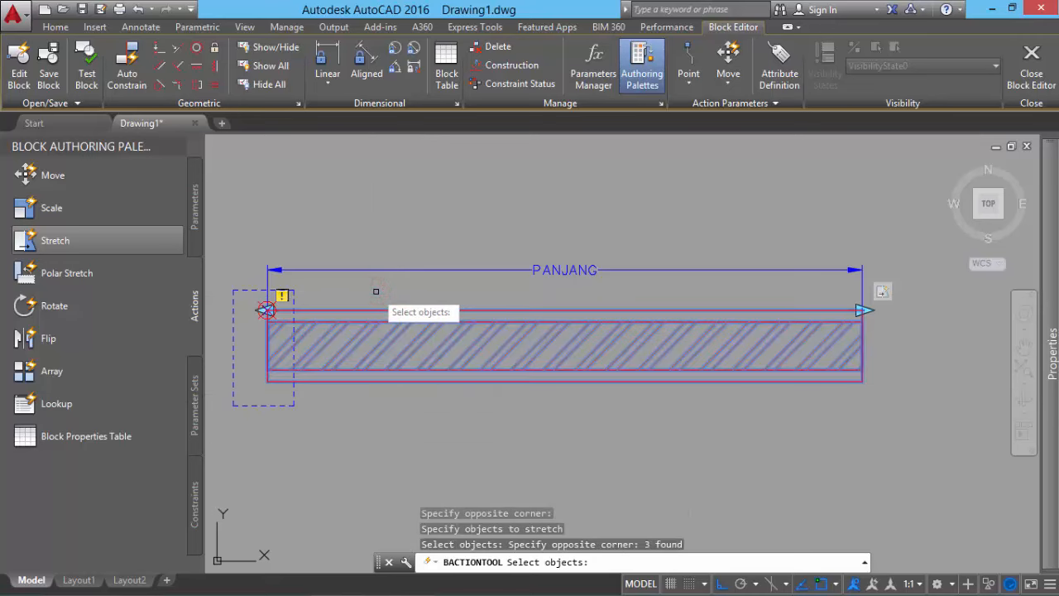
pyautogui.press('Return')
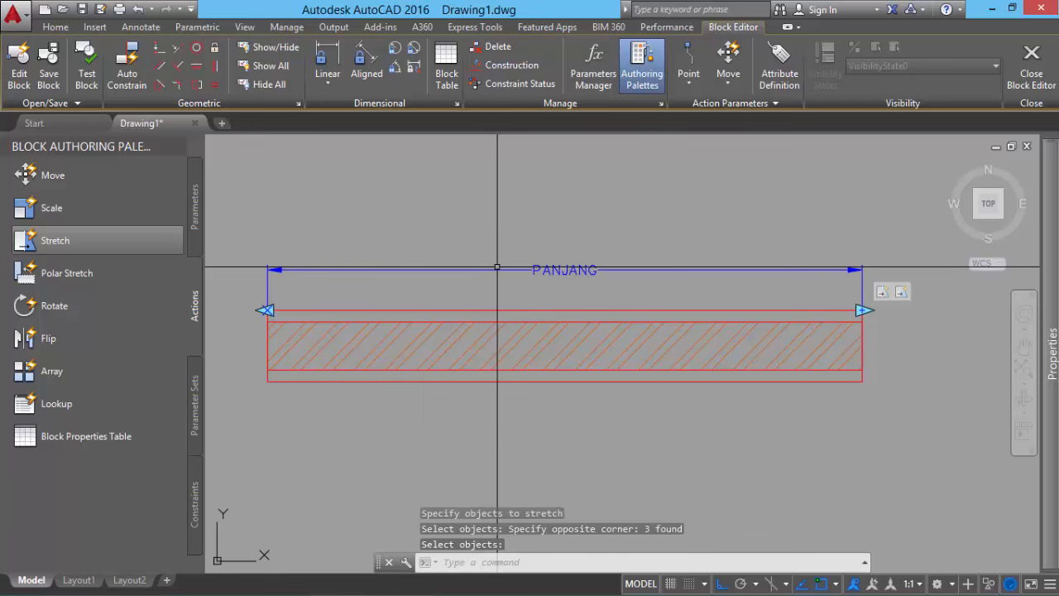
pyautogui.moveTo(442, 287); pyautogui.dragTo(445, 287, button='middle')
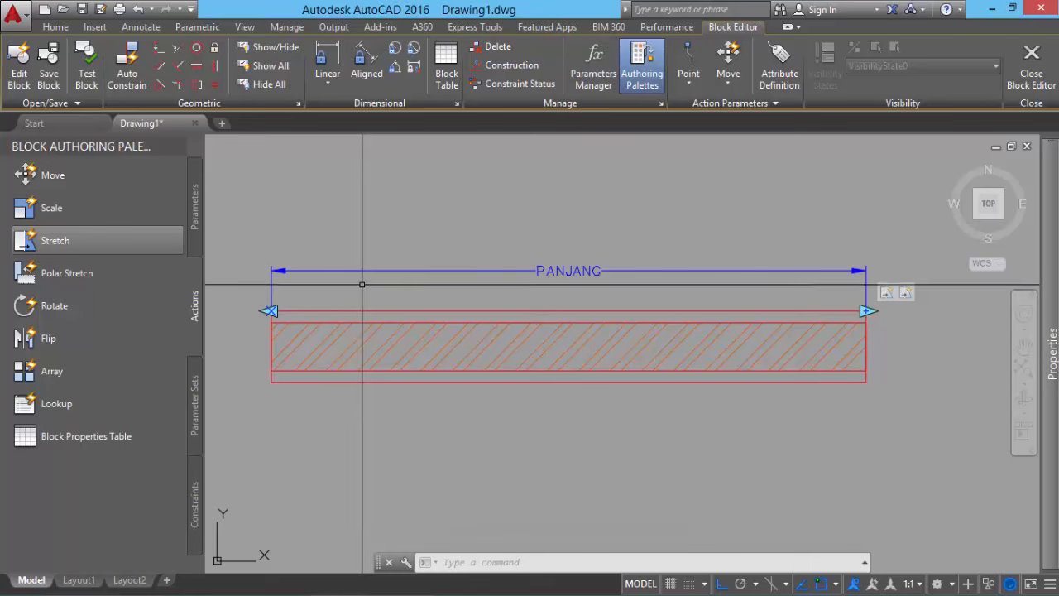
# Step: Add a rotation parameter based at the wall's left edge midpoint with default angle 0, and name it SUDUT
pyautogui.click(196, 211)
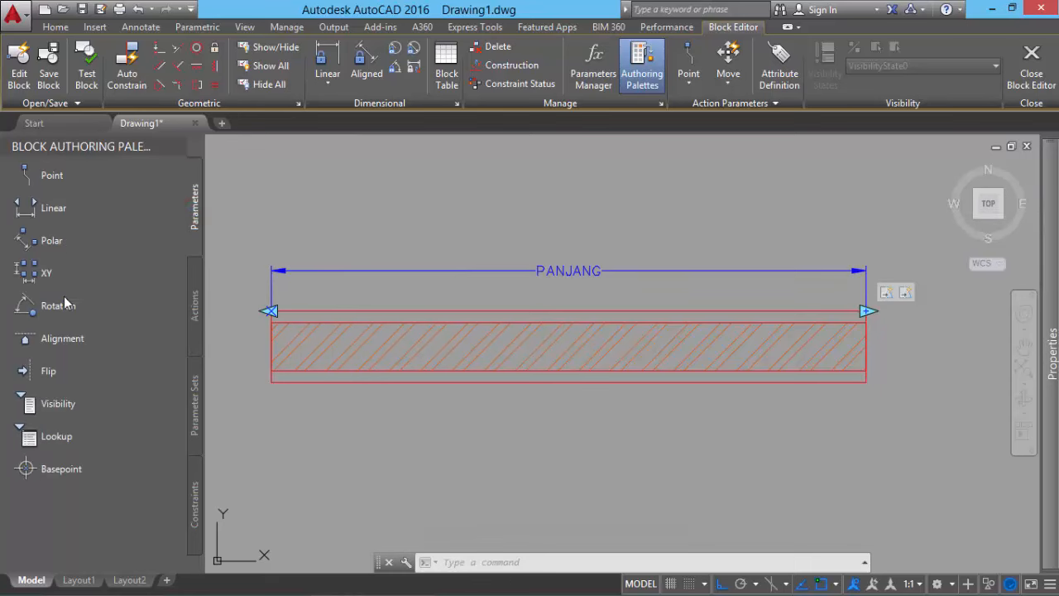
pyautogui.click(75, 308)
pyautogui.click(568, 346)
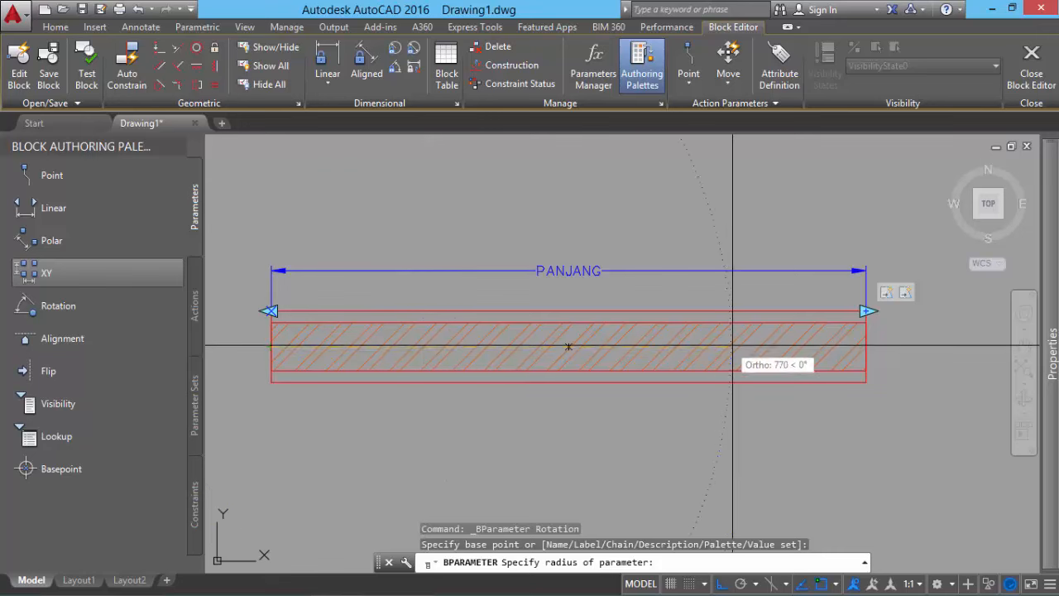
pyautogui.click(463, 348)
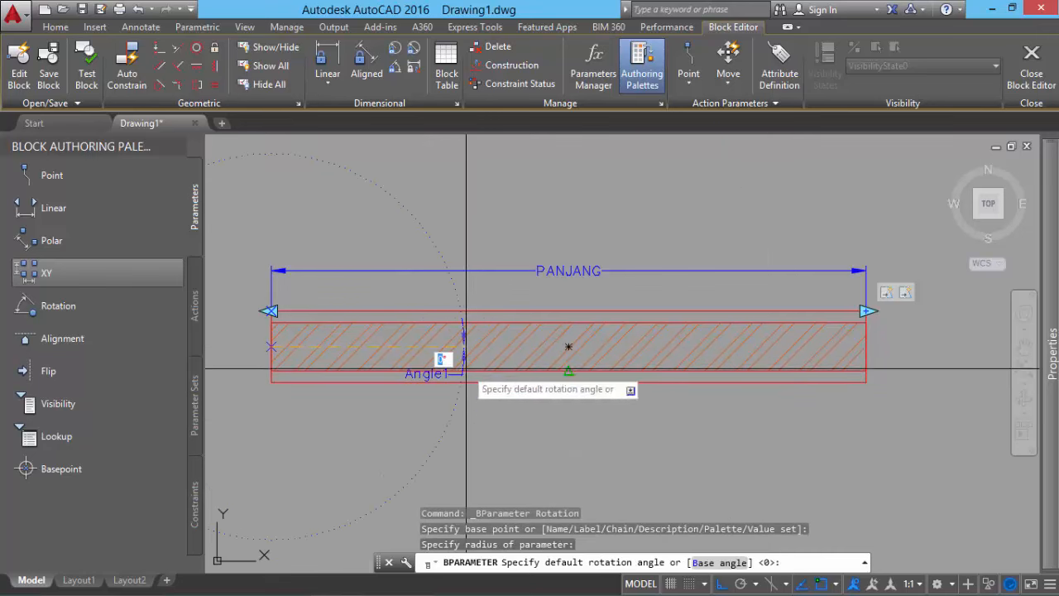
pyautogui.click(467, 353)
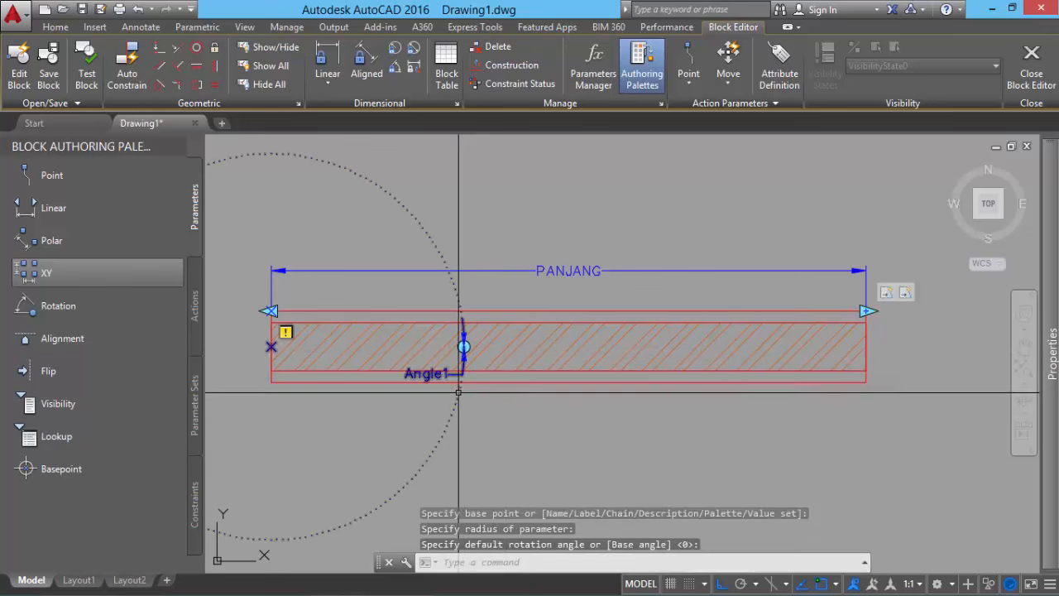
pyautogui.click(458, 392)
pyautogui.moveTo(1050, 372)
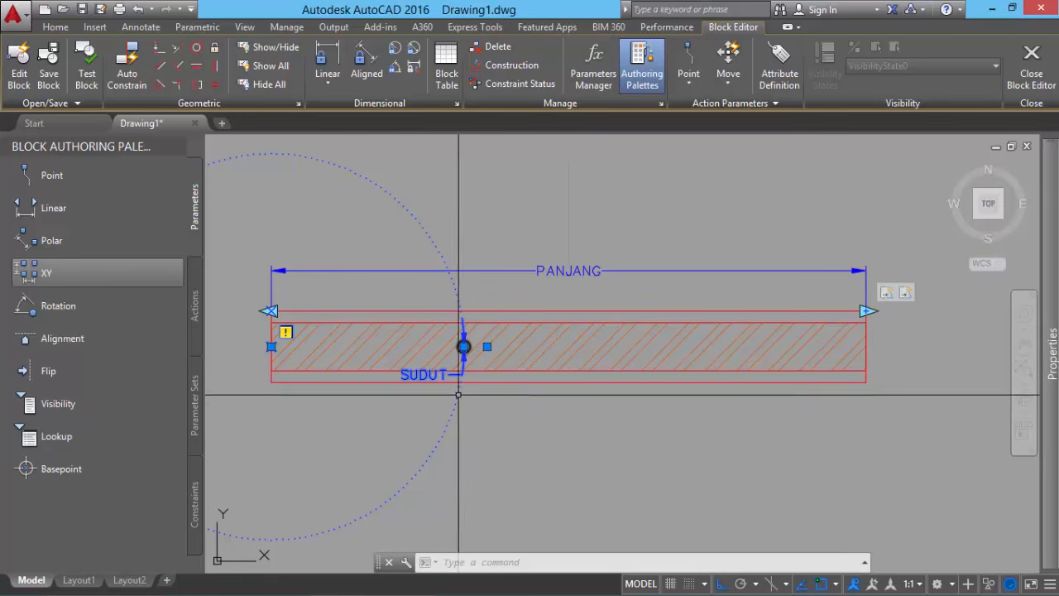
# Step: Add a rotate action to the SUDUT parameter, including the whole wall with its rectangles, hatch, parameters and stretch actions
pyautogui.click(196, 294)
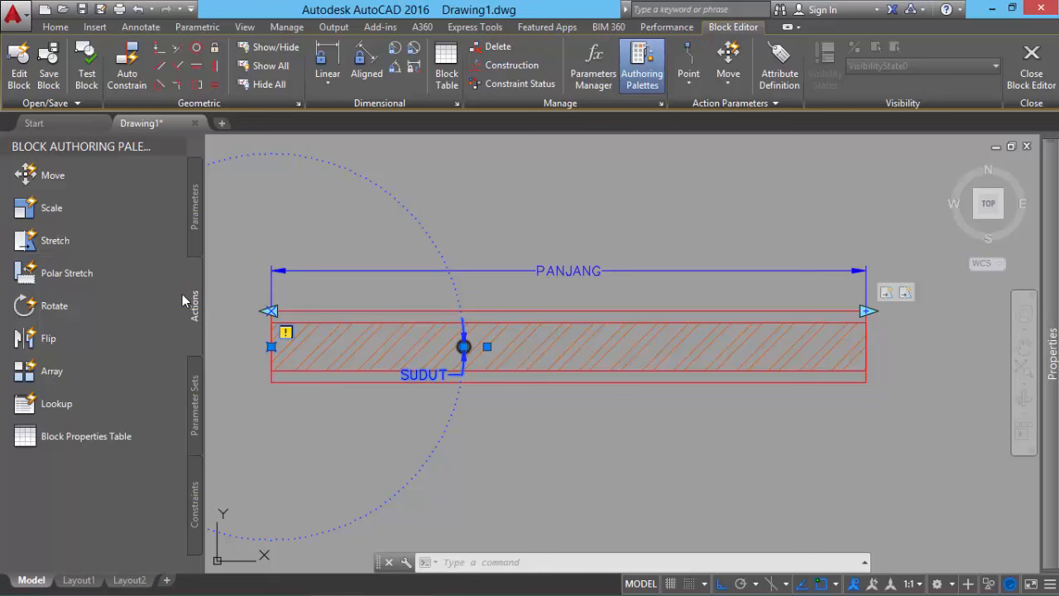
pyautogui.click(77, 308)
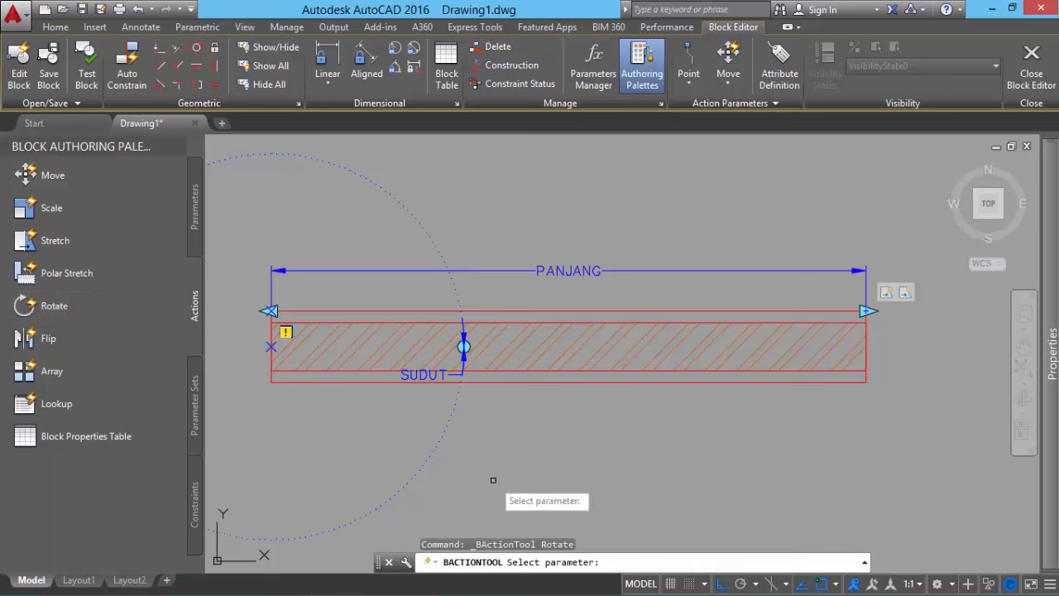
pyautogui.click(455, 401)
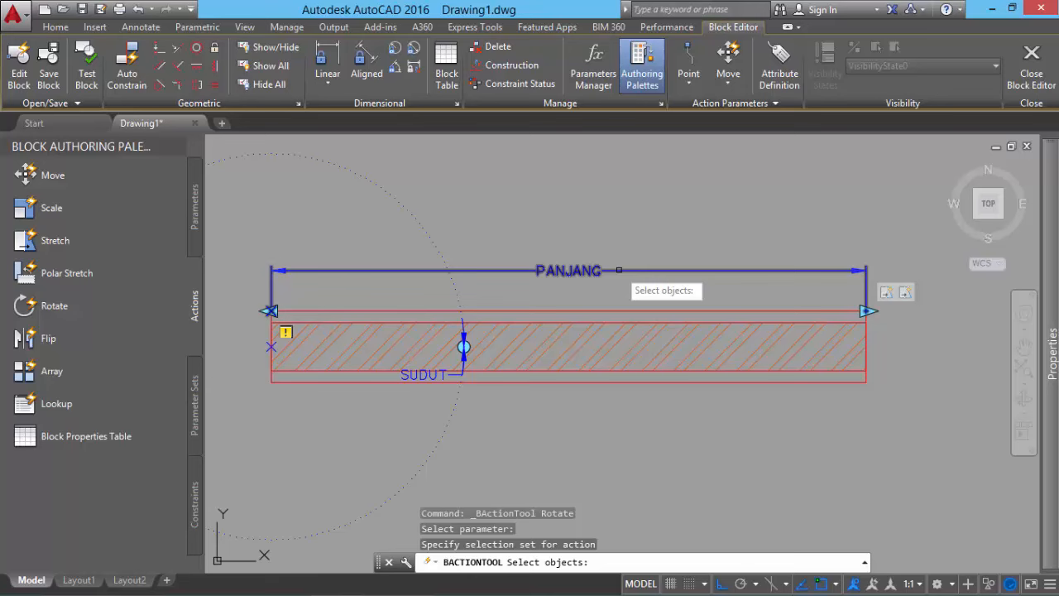
pyautogui.click(894, 442)
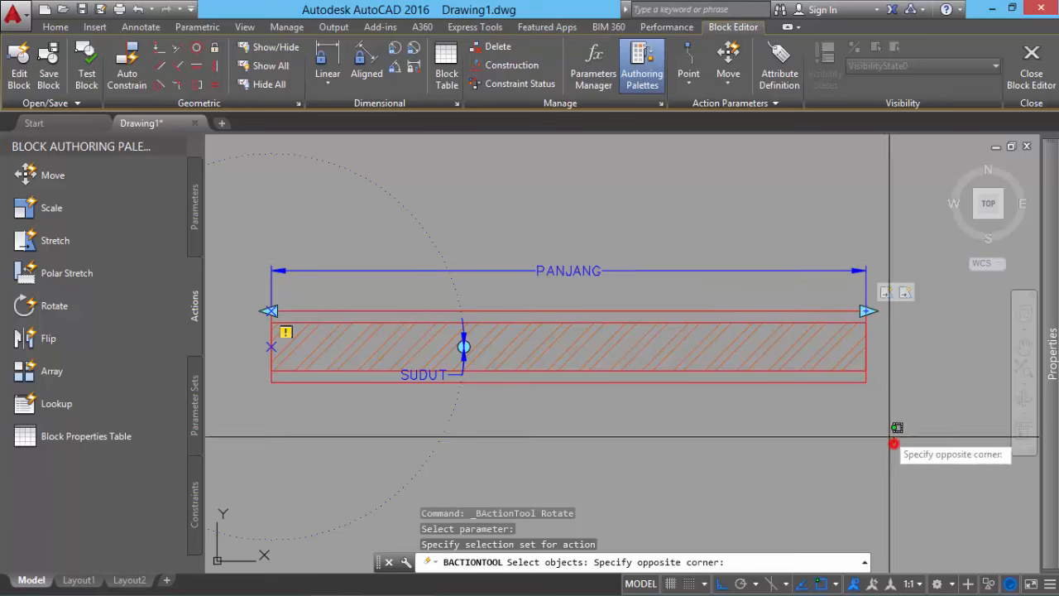
pyautogui.click(246, 220)
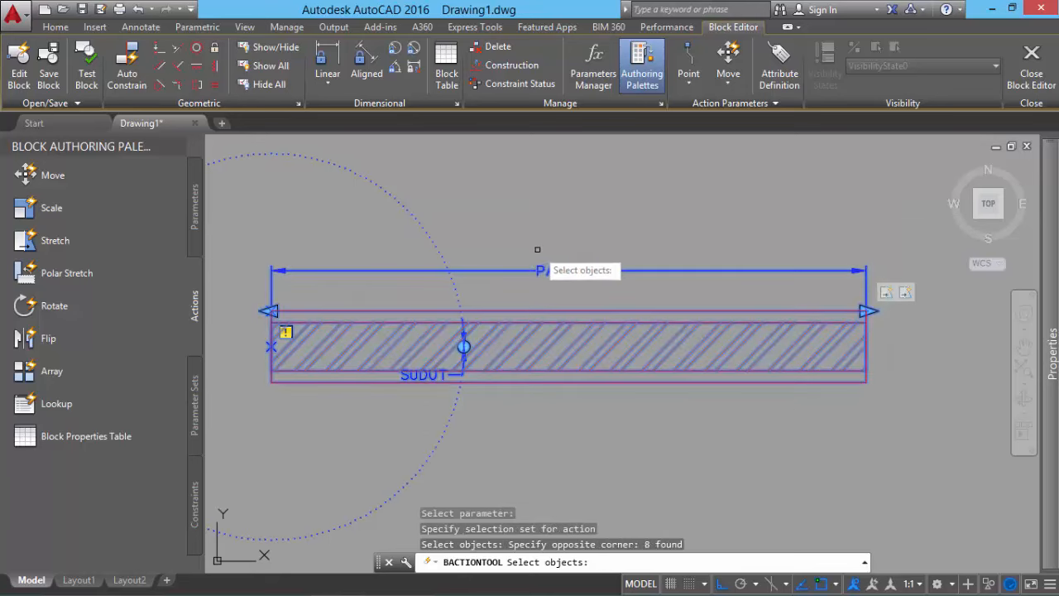
pyautogui.press('Return')
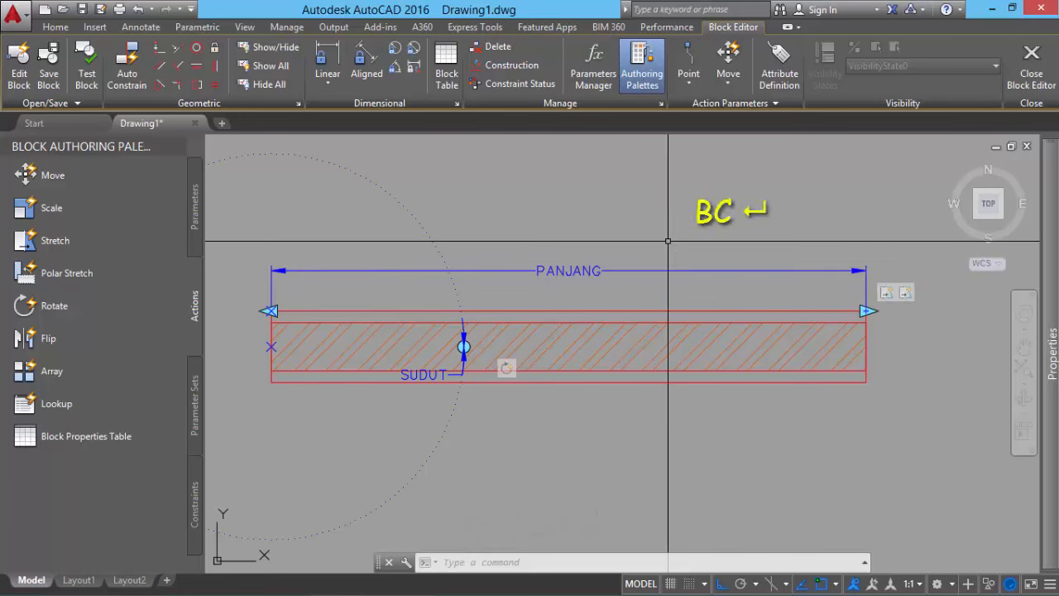
# Step: Close the Block Editor and save the changes to DINDING 12 CM
pyautogui.write('C')
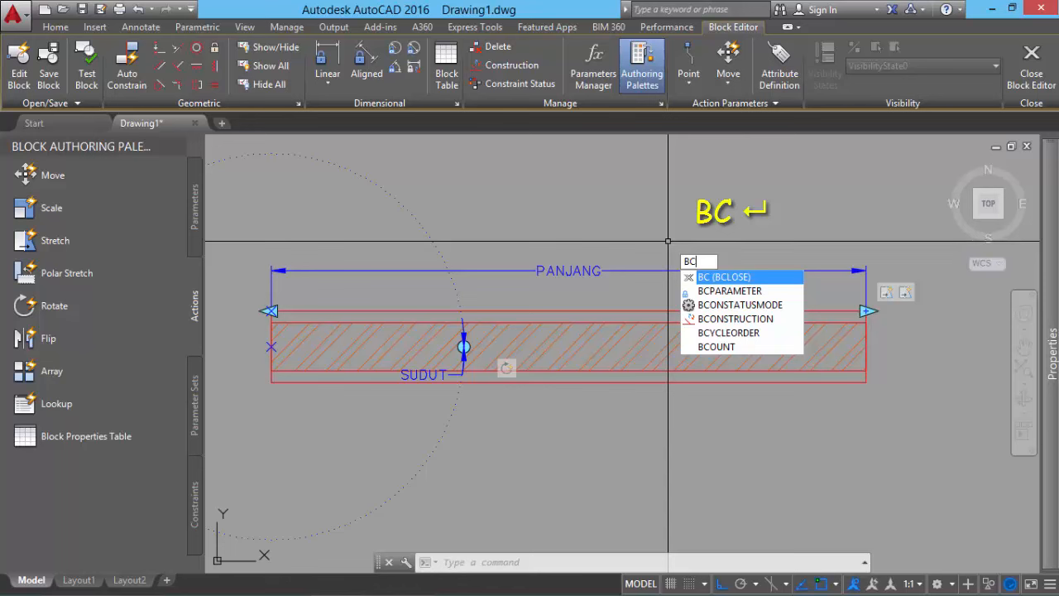
pyautogui.press('Return')
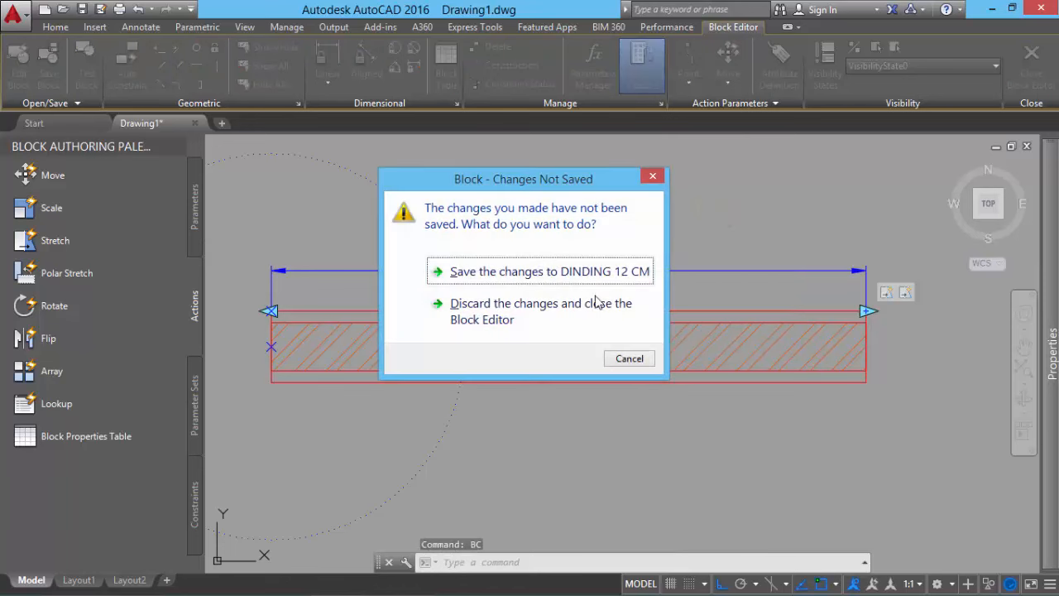
pyautogui.click(608, 271)
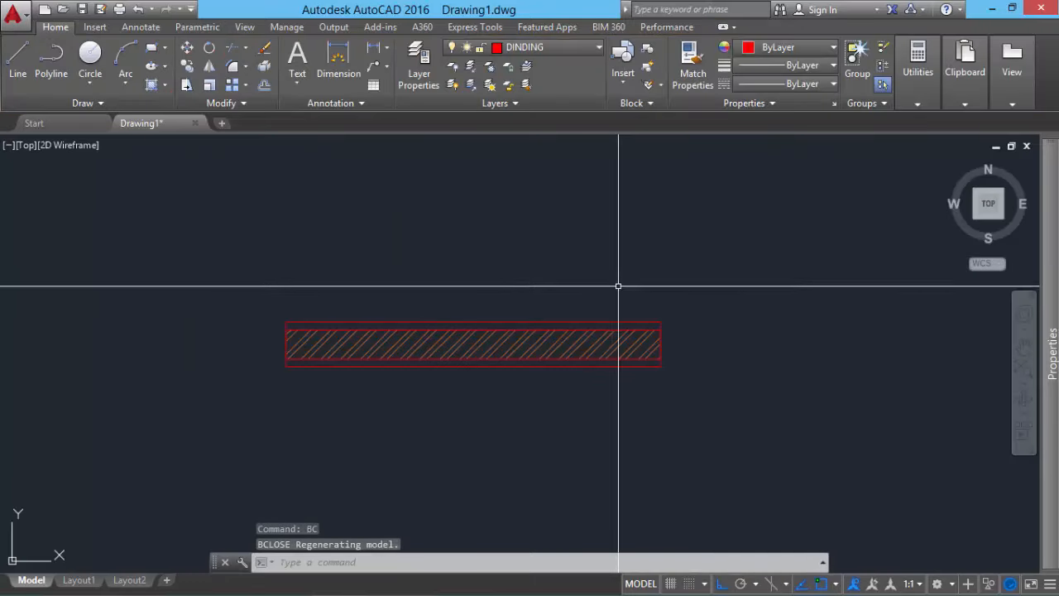
# Step: Move the wall block by its left edge midpoint to the centre of the plan's lower-left column, with Ortho off
pyautogui.moveTo(583, 322)
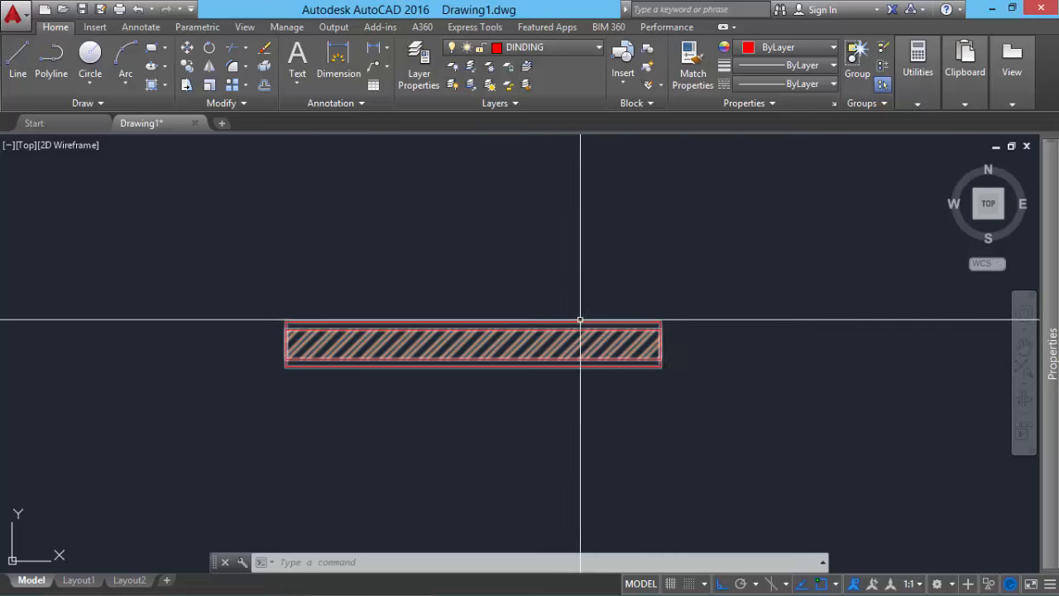
pyautogui.scroll(-3, 567, 316)
pyautogui.moveTo(551, 319); pyautogui.dragTo(653, 382, button='middle')
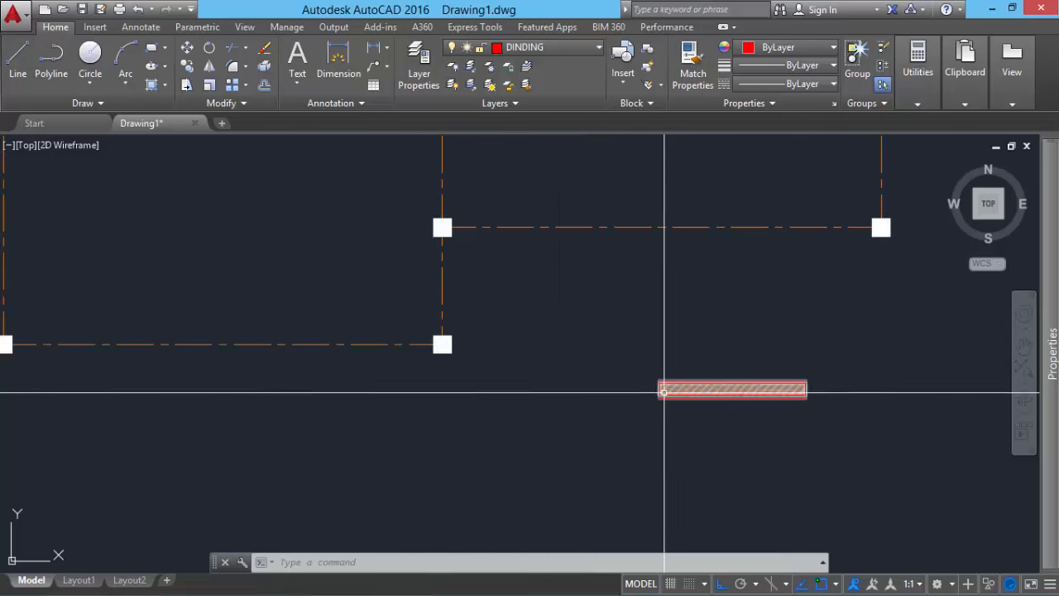
pyautogui.moveTo(566, 364); pyautogui.dragTo(626, 442, button='middle')
pyautogui.scroll(-4, 612, 373)
pyautogui.moveTo(619, 404); pyautogui.dragTo(586, 456, button='middle')
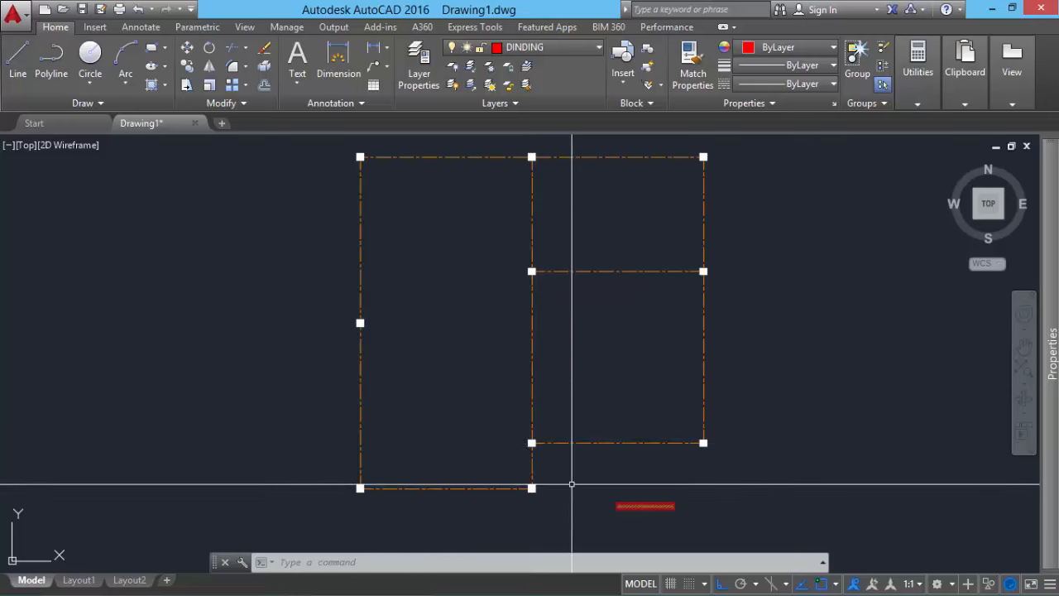
pyautogui.scroll(2, 567, 482)
pyautogui.moveTo(567, 483); pyautogui.dragTo(614, 386, button='middle')
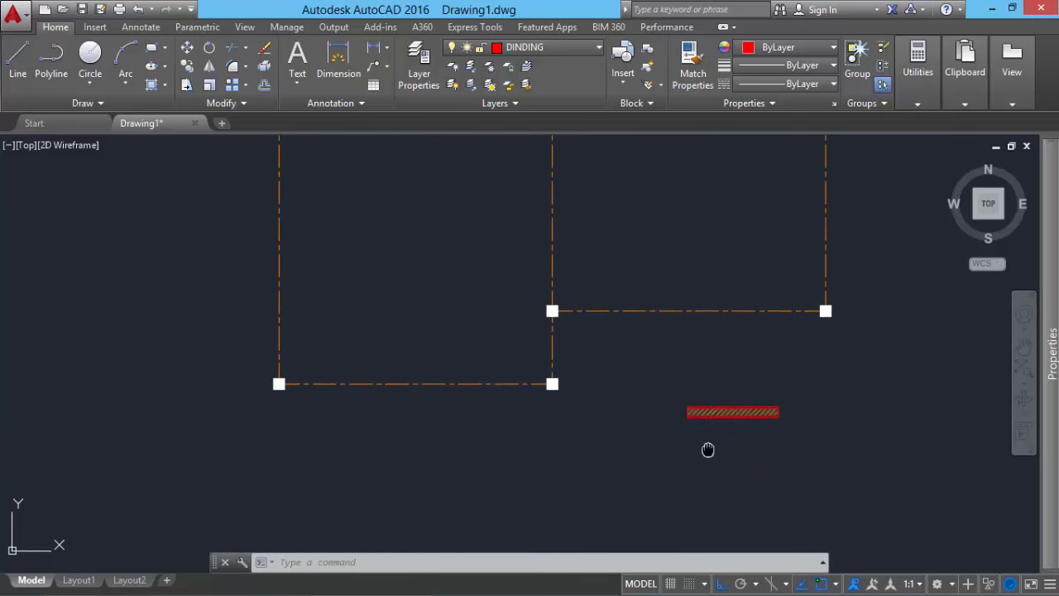
pyautogui.scroll(5, 709, 446)
pyautogui.write('m')
pyautogui.press('Return')
pyautogui.click(695, 409)
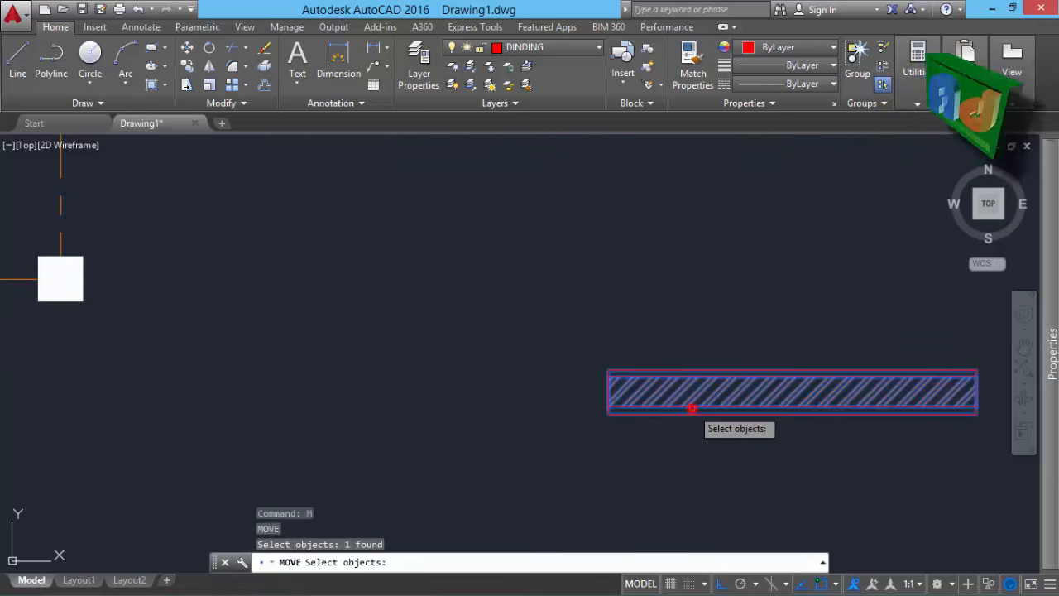
pyautogui.press('Return')
pyautogui.click(605, 391)
pyautogui.scroll(-5, 430, 341)
pyautogui.moveTo(428, 341); pyautogui.dragTo(649, 367, button='middle')
pyautogui.press('F8')
pyautogui.scroll(5, 285, 350)
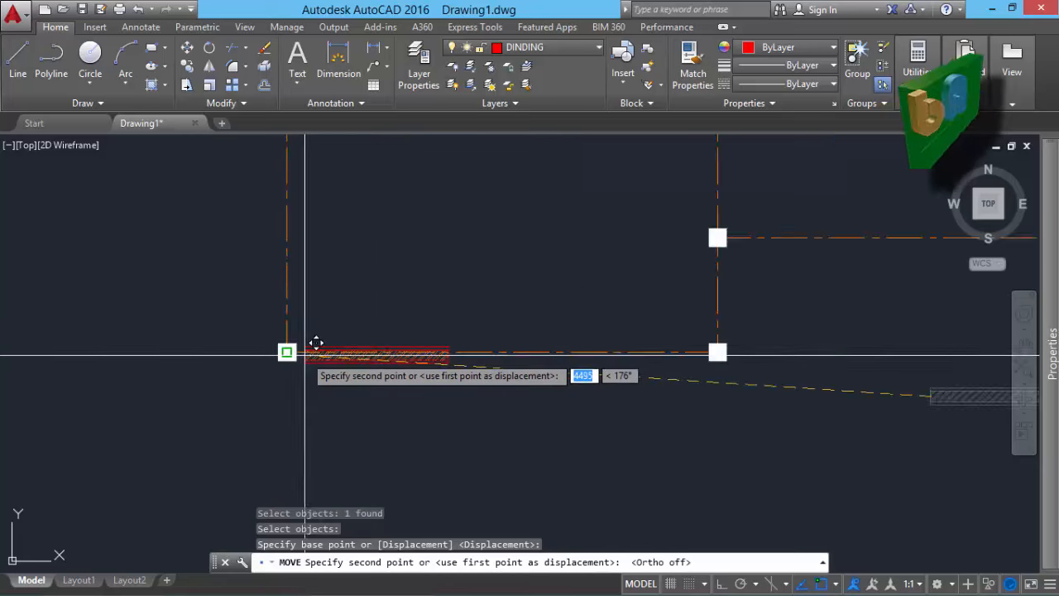
pyautogui.click(288, 350)
# Step: Stretch the wall block's right end along the bottom grid line to the centre axis of the next column
pyautogui.scroll(-4, 287, 351)
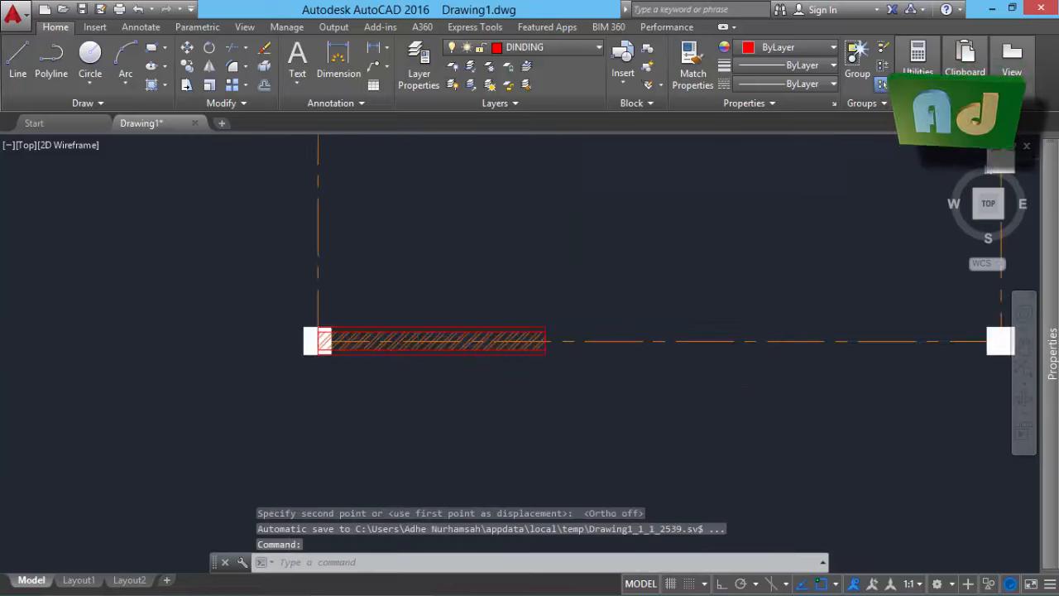
pyautogui.moveTo(518, 310); pyautogui.dragTo(499, 333, button='middle')
pyautogui.scroll(2, 472, 349)
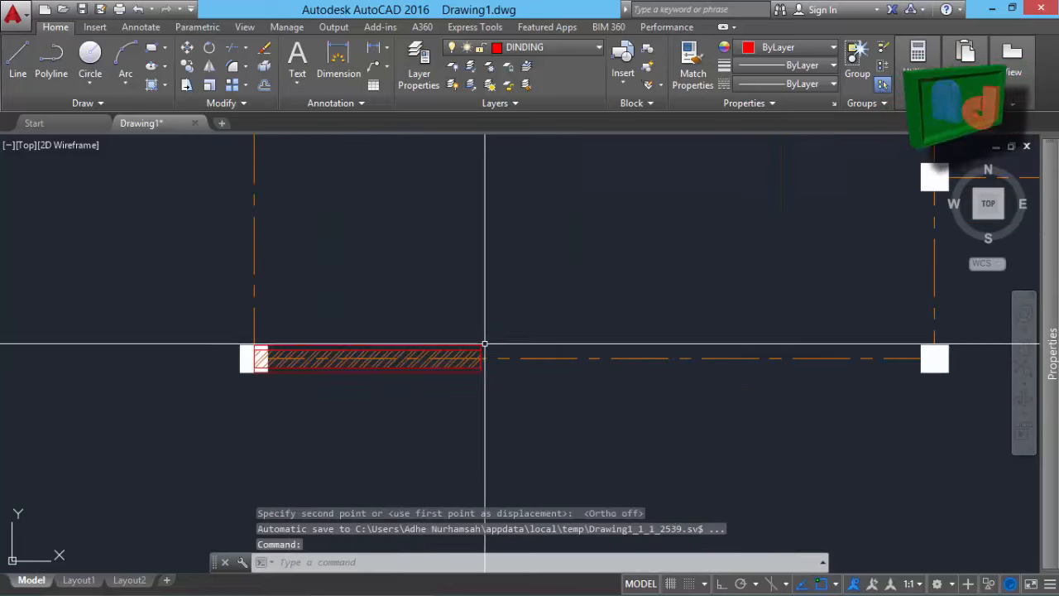
pyautogui.click(478, 349)
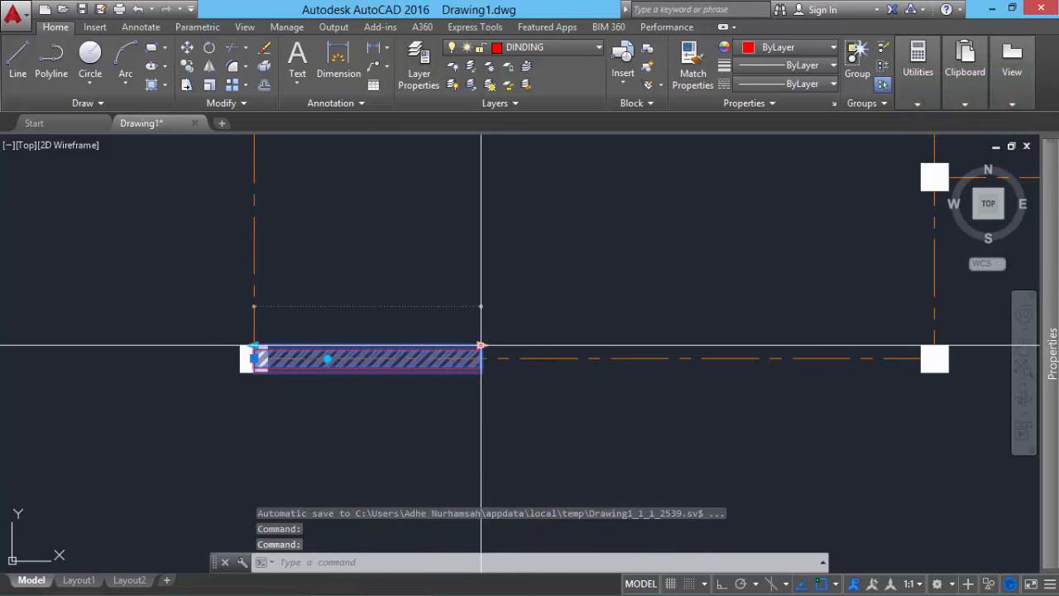
pyautogui.click(481, 346)
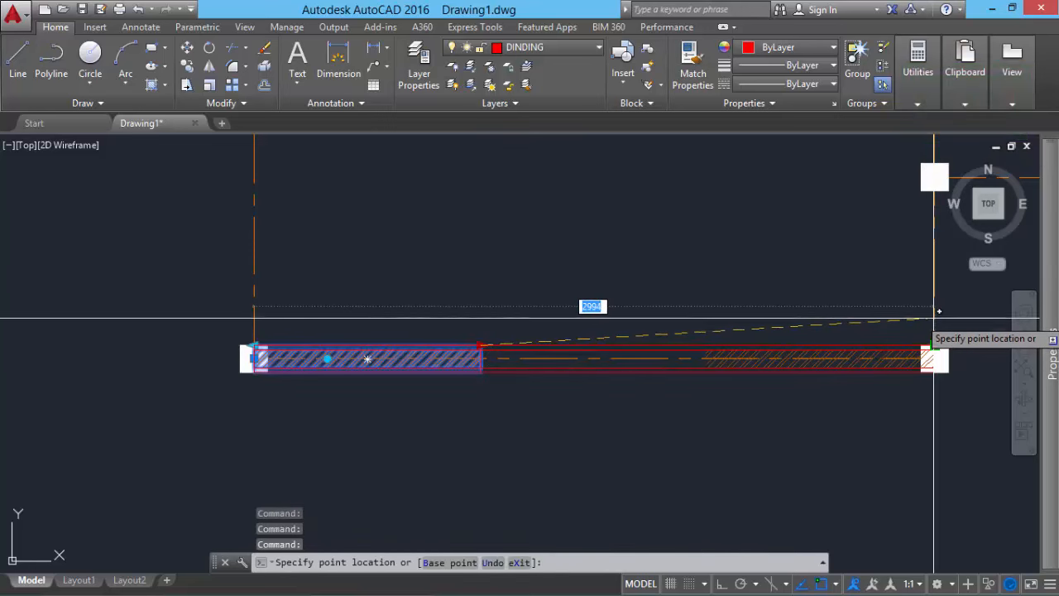
pyautogui.moveTo(938, 305); pyautogui.dragTo(756, 313, button='middle')
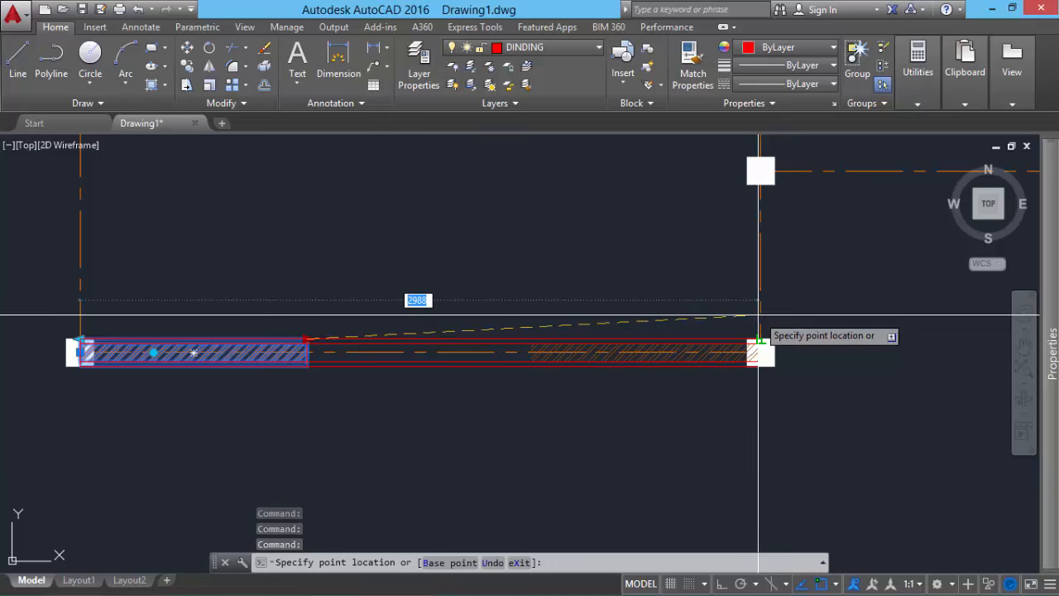
pyautogui.click(761, 312)
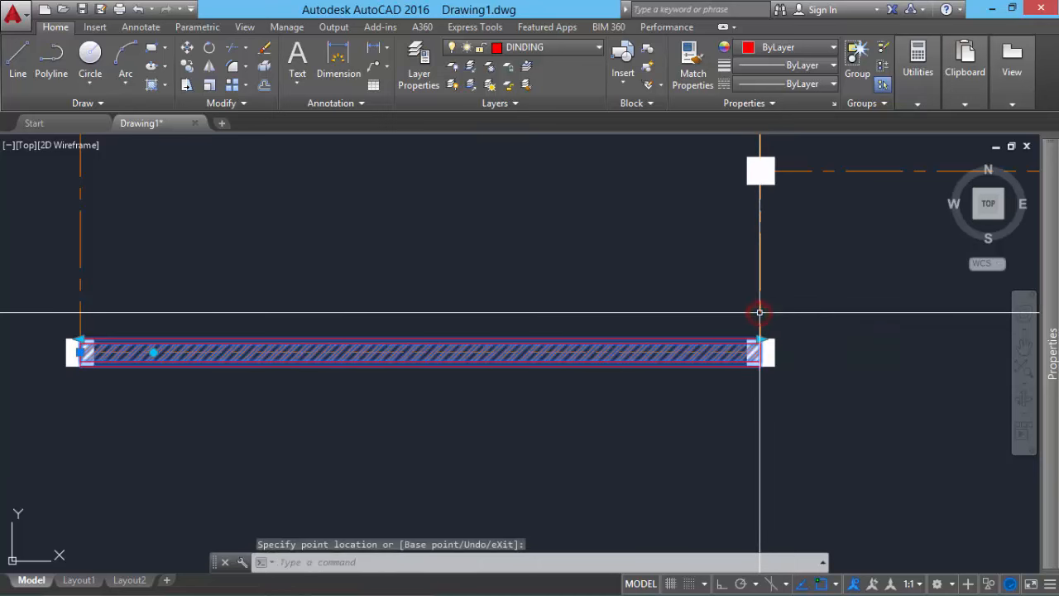
# Step: Insert another DINDING 12 CM block at scale 1 and angle 0, on the column directly above the first wall's right end
pyautogui.moveTo(803, 293); pyautogui.dragTo(793, 299, button='middle')
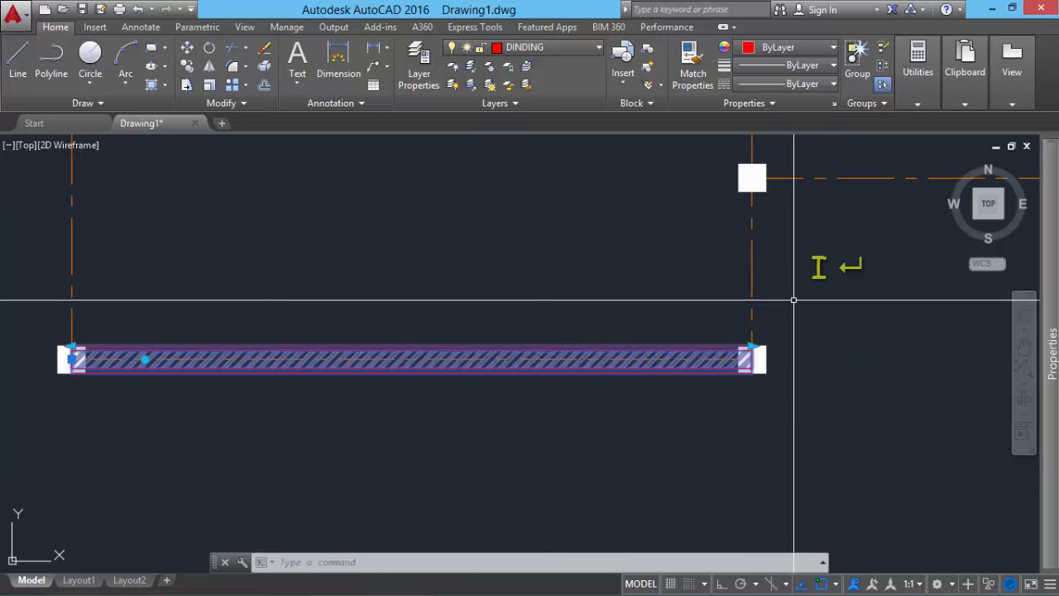
pyautogui.write('I')
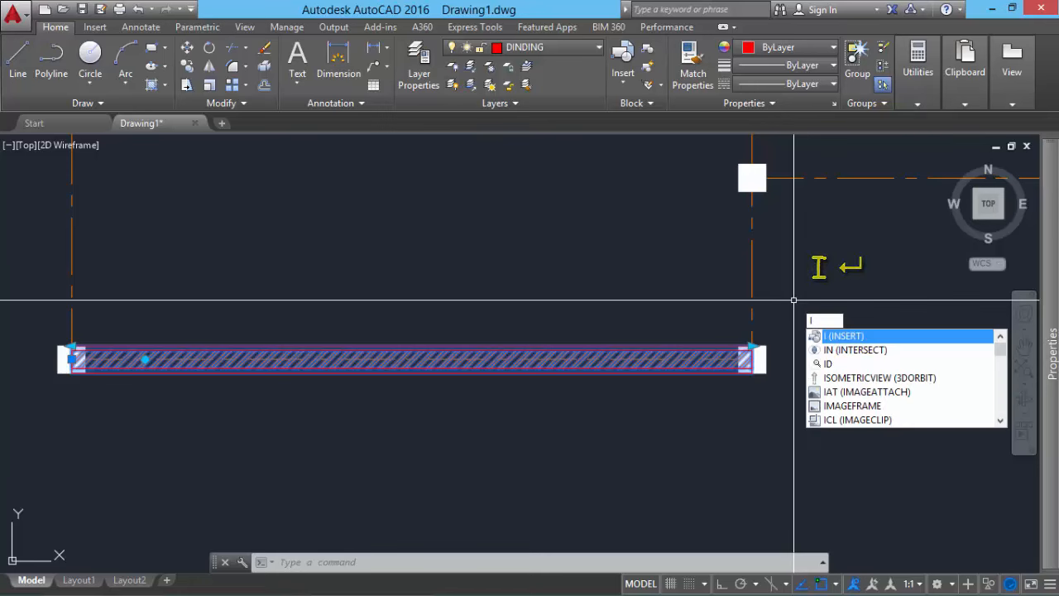
pyautogui.press('Return')
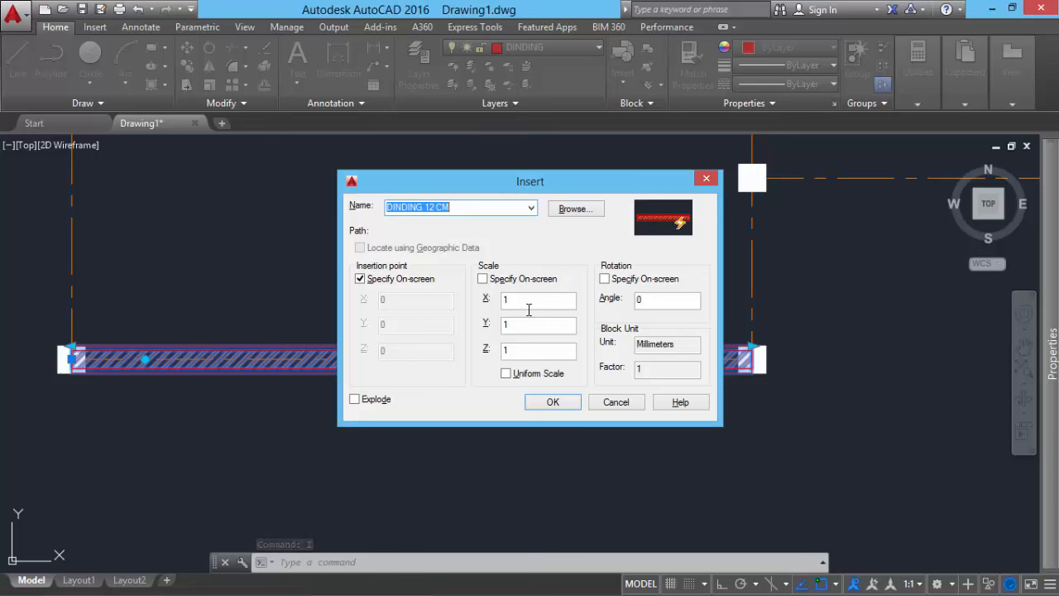
pyautogui.click(552, 402)
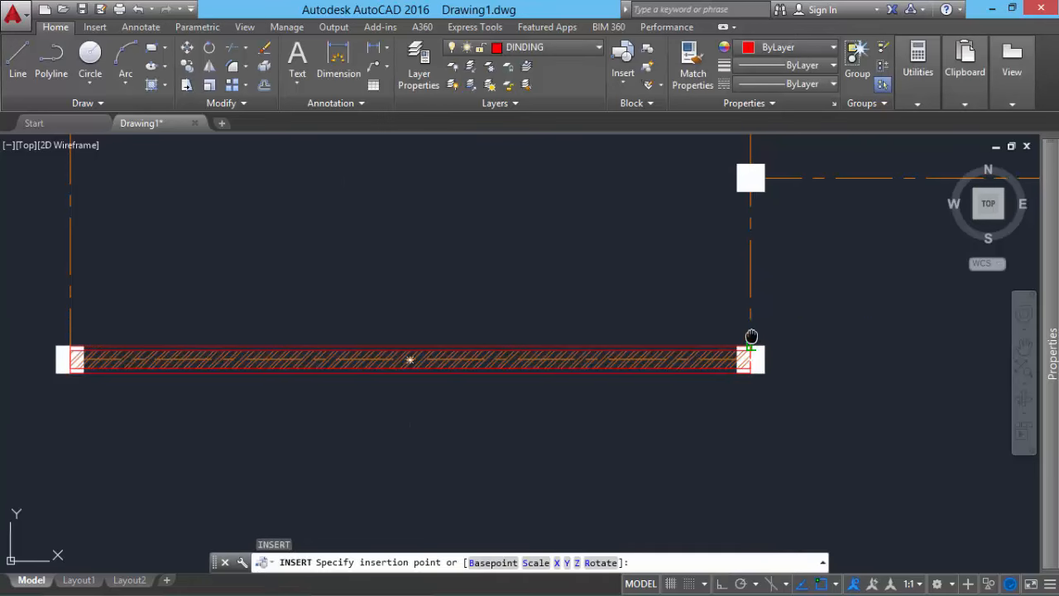
pyautogui.moveTo(761, 324); pyautogui.dragTo(426, 431, button='middle')
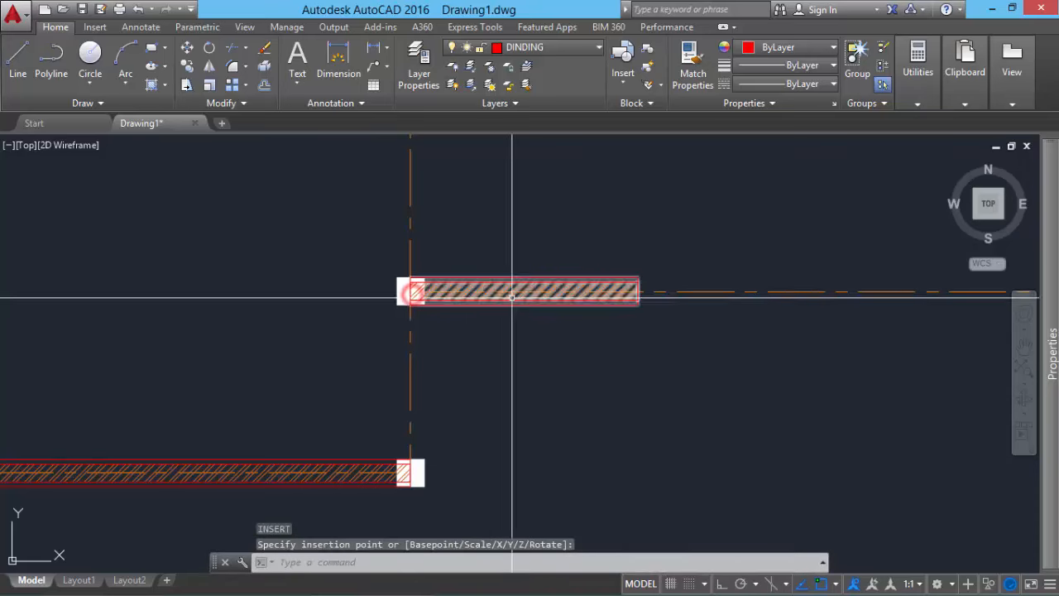
# Step: Copy the newly inserted wall from its left edge midpoint to the centre of the column directly below it
pyautogui.moveTo(619, 390)
pyautogui.mouseDown(button='middle')
pyautogui.moveTo(354, 451)
pyautogui.moveTo(438, 428)
pyautogui.moveTo(462, 434)
pyautogui.mouseUp(button='middle')
pyautogui.scroll(-2, 366, 438)
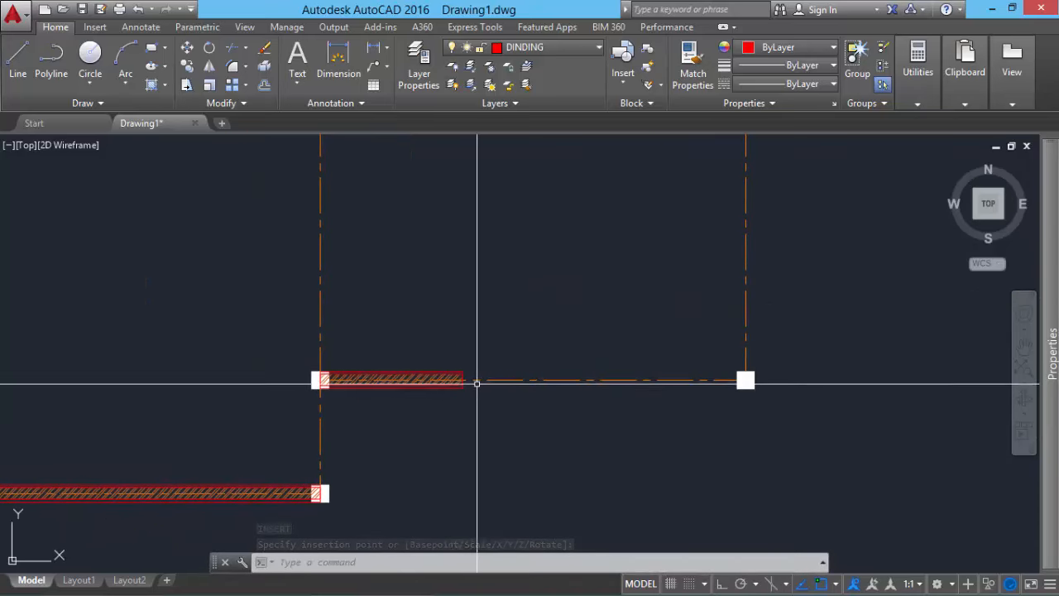
pyautogui.click(463, 383)
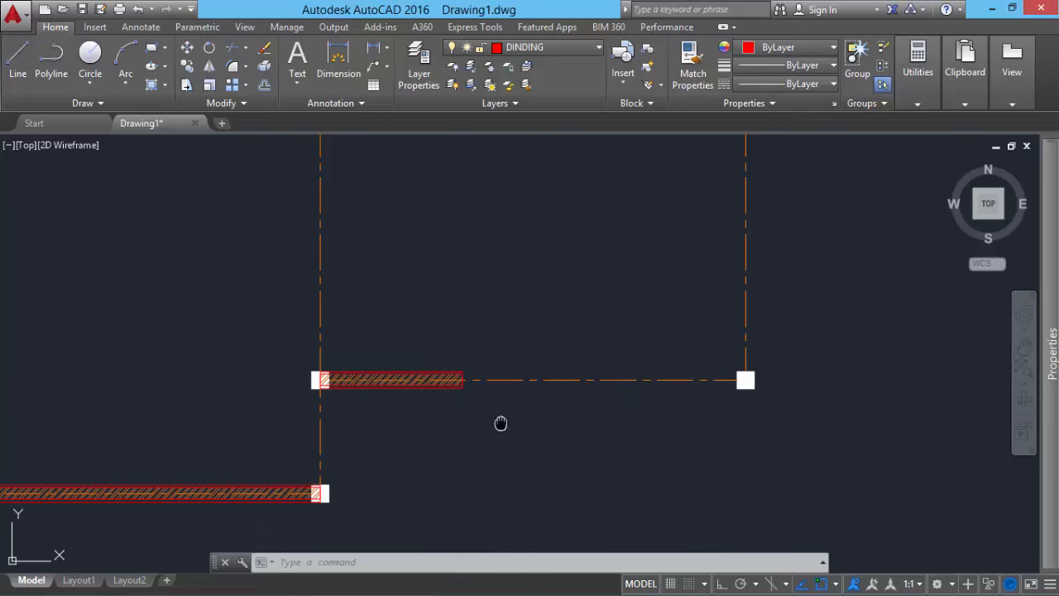
pyautogui.moveTo(499, 422); pyautogui.dragTo(517, 422, button='middle')
pyautogui.write('co')
pyautogui.press('Return')
pyautogui.write('o')
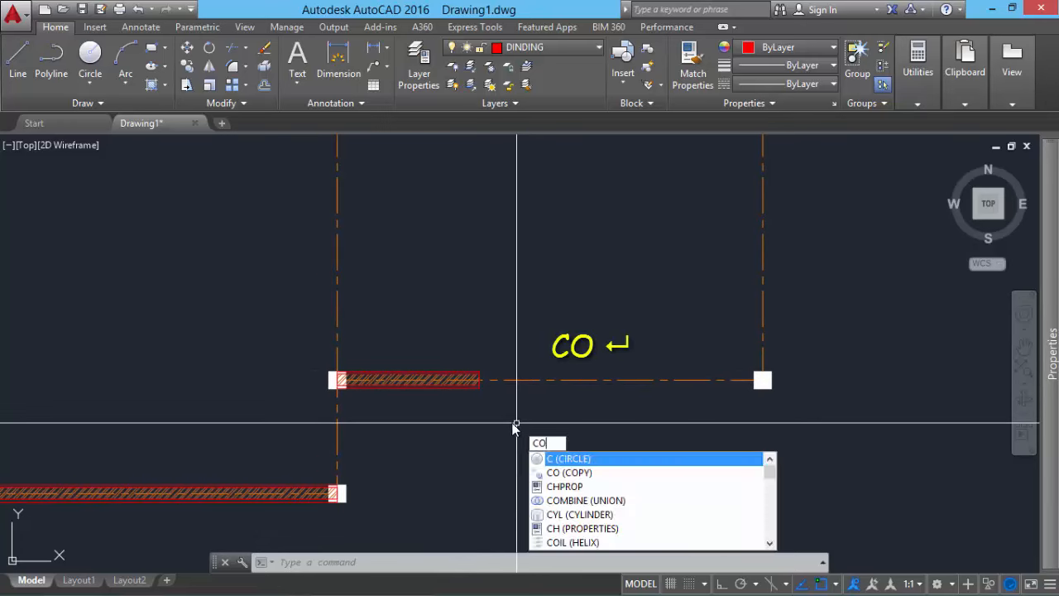
pyautogui.press('Return')
pyautogui.click(479, 385)
pyautogui.press('Return')
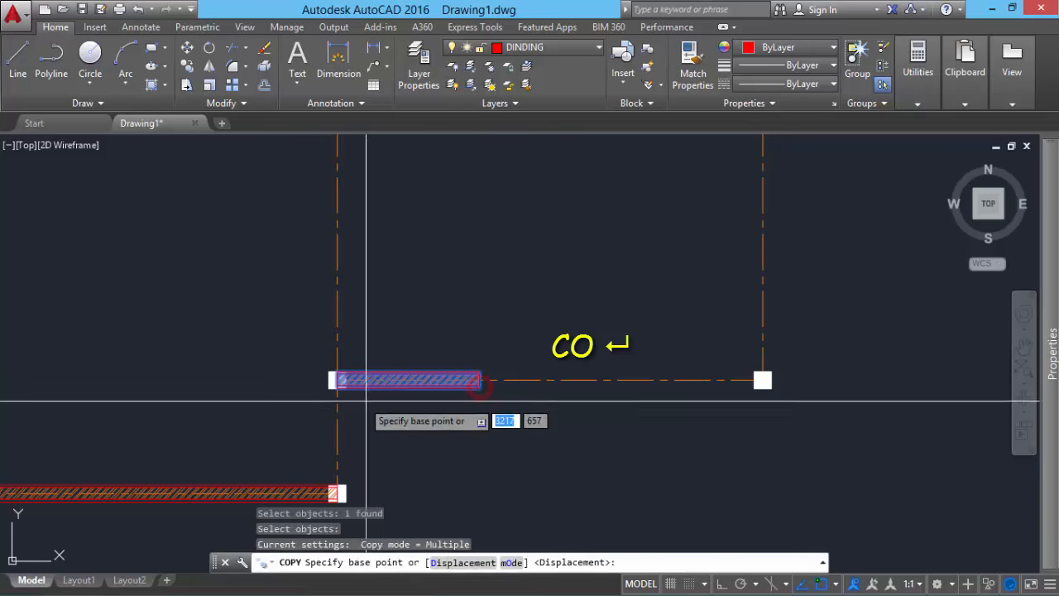
pyautogui.scroll(5, 339, 387)
pyautogui.click(342, 372)
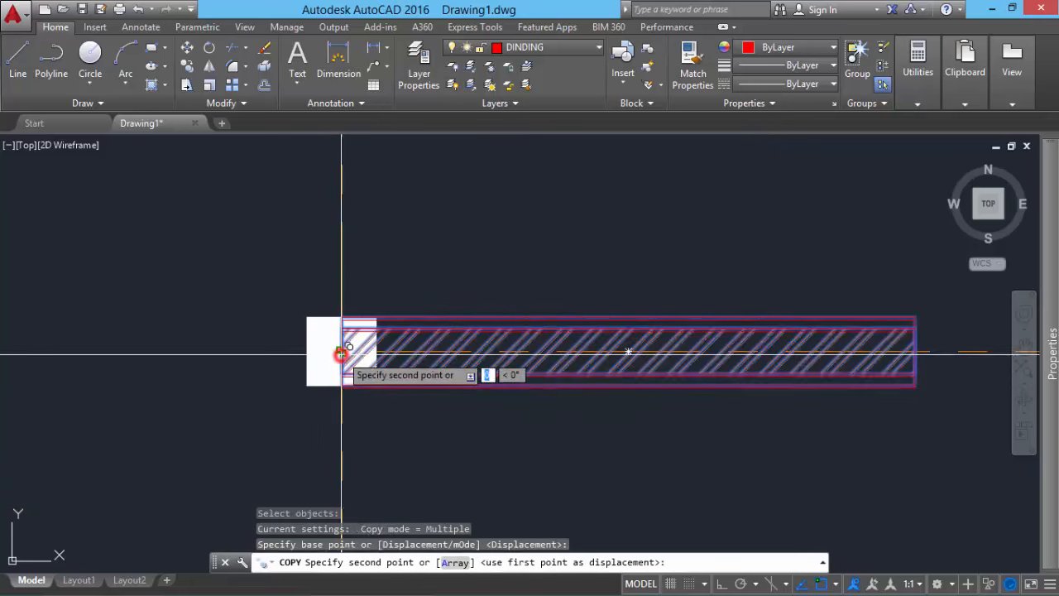
pyautogui.scroll(-6, 387, 380)
pyautogui.scroll(2, 406, 430)
pyautogui.scroll(2, 377, 434)
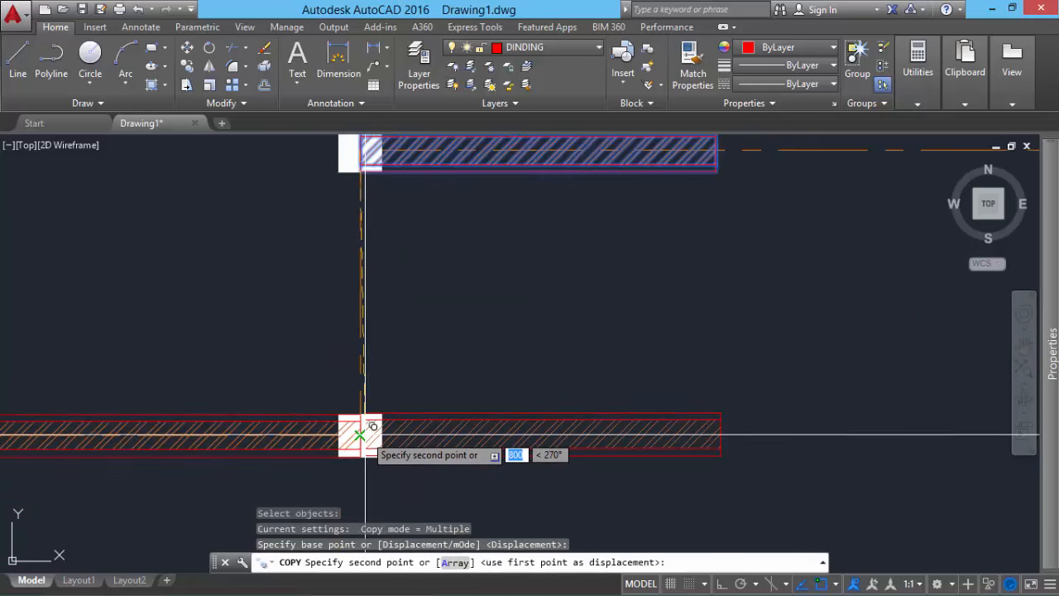
pyautogui.click(376, 432)
# Step: Place another copy of the wall at the centre of the column at the right end of its grid line
pyautogui.scroll(-2, 428, 422)
pyautogui.scroll(-2, 484, 364)
pyautogui.moveTo(549, 365); pyautogui.dragTo(411, 471, button='middle')
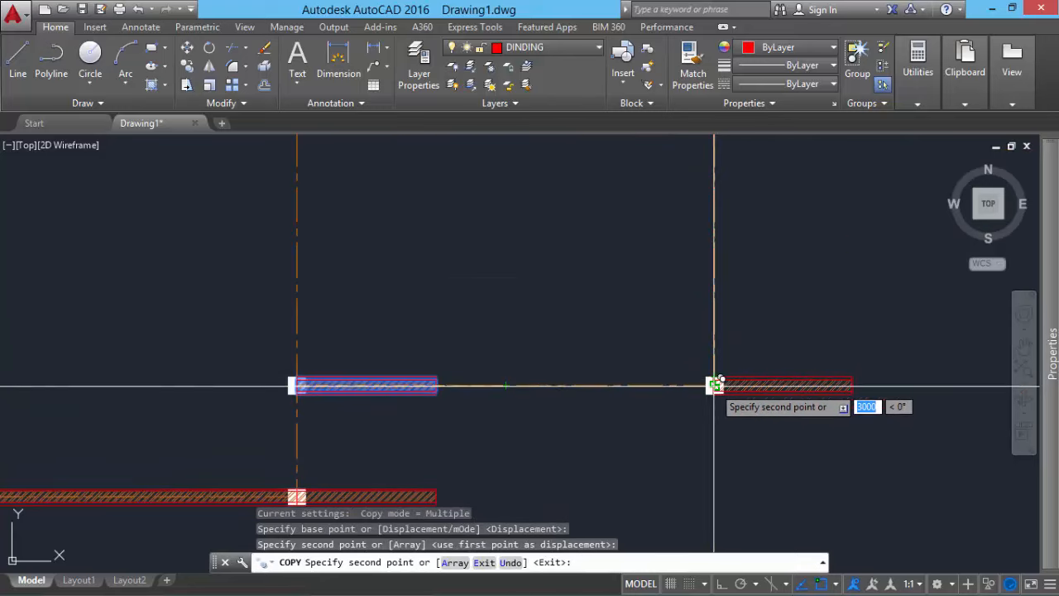
pyautogui.scroll(3, 714, 381)
pyautogui.click(712, 386)
# Step: Place a copy of the wall at the centre of the interior column where the short middle grid line starts
pyautogui.scroll(-5, 713, 347)
pyautogui.moveTo(713, 301); pyautogui.dragTo(722, 449, button='middle')
pyautogui.scroll(2, 548, 299)
pyautogui.scroll(-2, 756, 366)
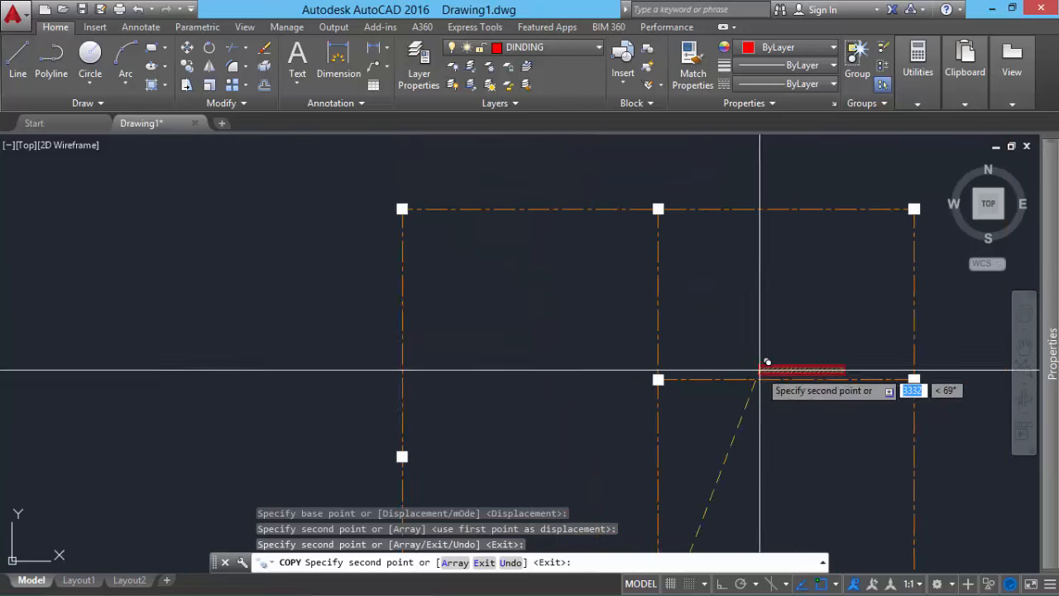
pyautogui.moveTo(740, 364); pyautogui.dragTo(494, 282, button='middle')
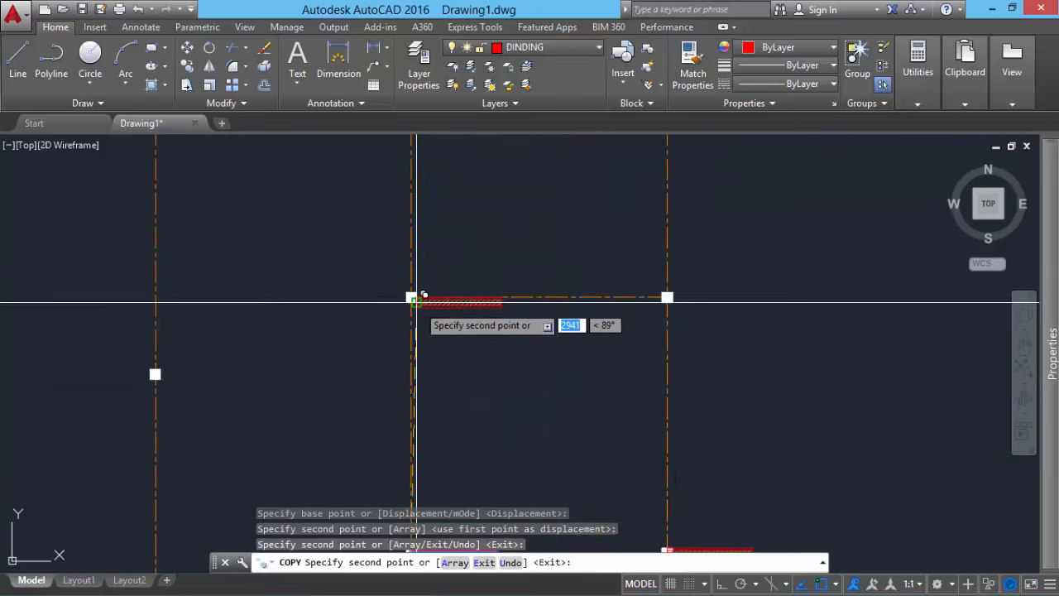
pyautogui.scroll(5, 412, 295)
pyautogui.click(411, 271)
# Step: Place another copy of the wall at the centre of the top-left corner column
pyautogui.scroll(-5, 331, 256)
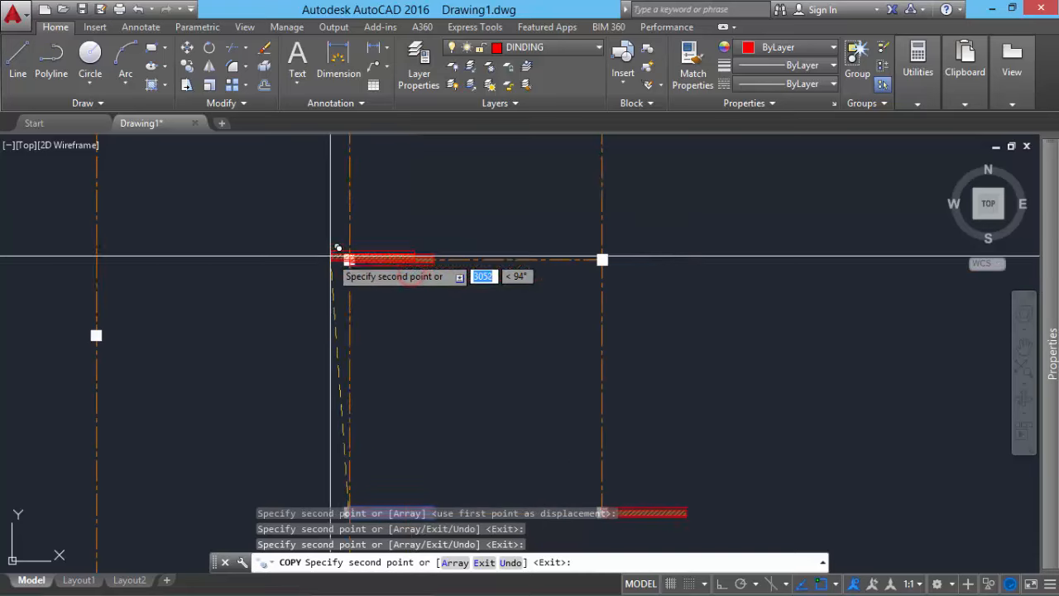
pyautogui.moveTo(330, 257); pyautogui.dragTo(677, 421, button='middle')
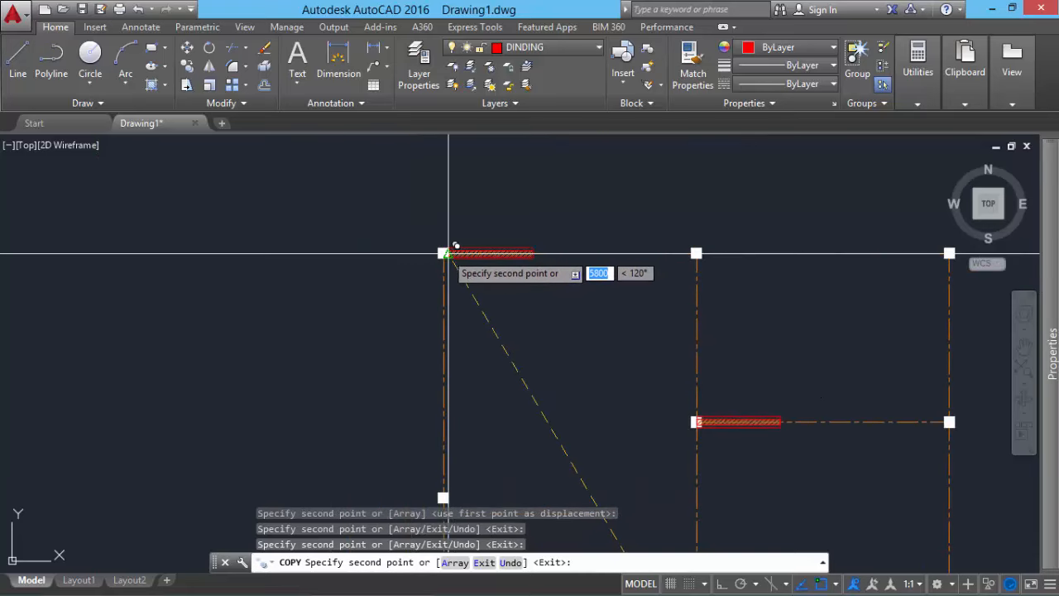
pyautogui.scroll(3, 439, 254)
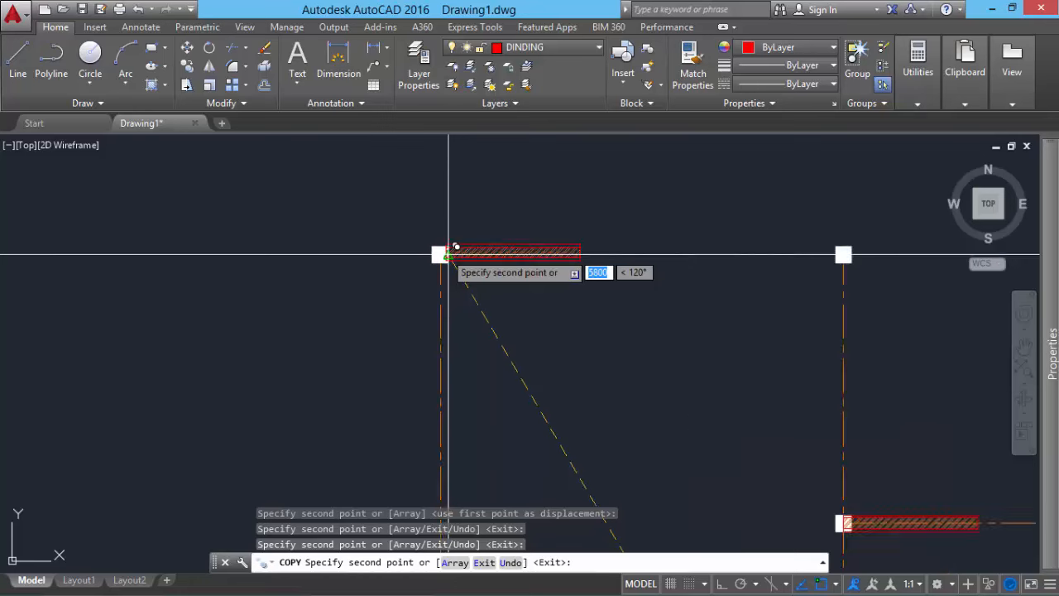
pyautogui.click(434, 255)
# Step: Place a final wall copy at the upper edge of the bottom-left corner column, on its vertical axis, and end the copying
pyautogui.scroll(-3, 452, 263)
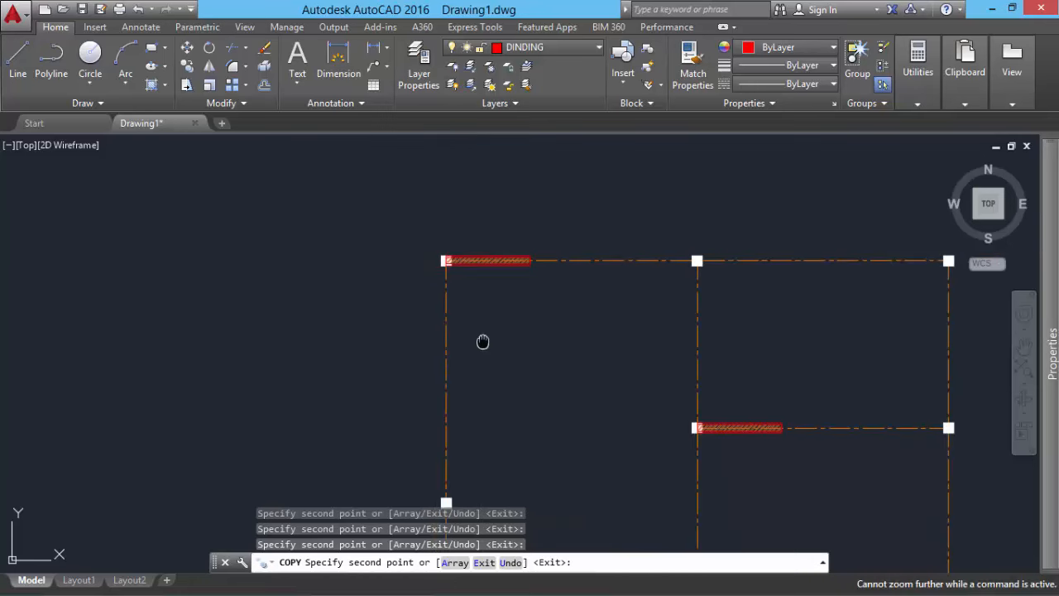
pyautogui.moveTo(485, 342); pyautogui.dragTo(479, 257, button='middle')
pyautogui.scroll(-1, 481, 258)
pyautogui.moveTo(502, 430)
pyautogui.mouseDown(button='middle')
pyautogui.moveTo(518, 272)
pyautogui.moveTo(568, 591)
pyautogui.mouseUp(button='middle')
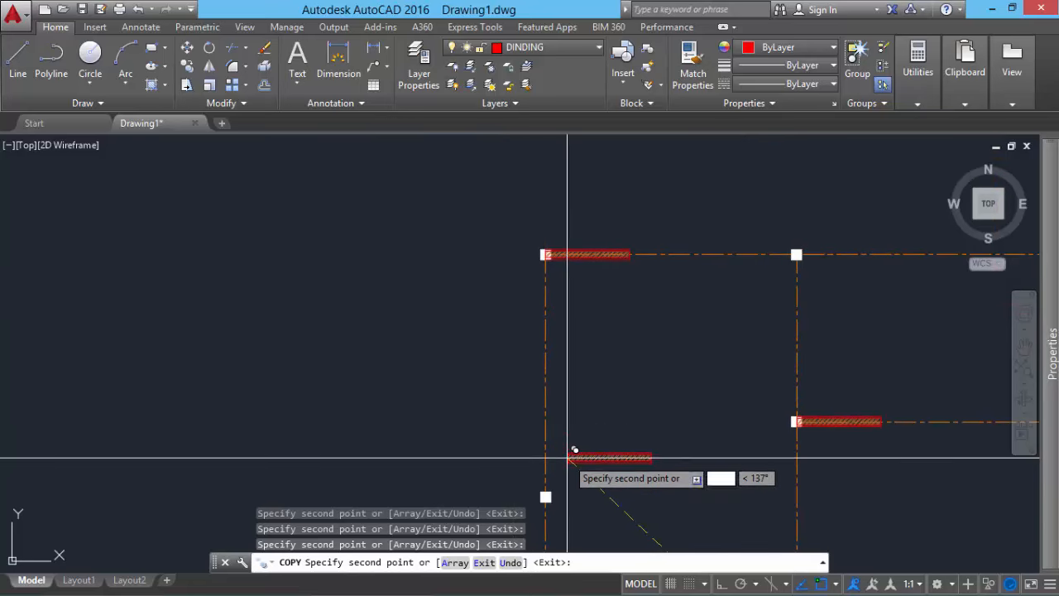
pyautogui.moveTo(569, 473); pyautogui.dragTo(584, 277, button='middle')
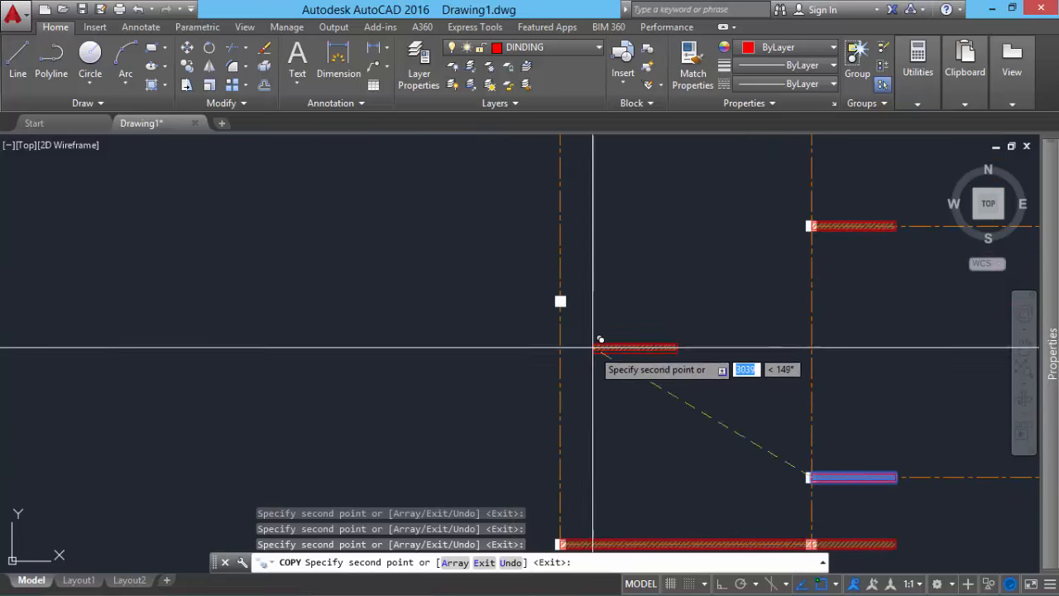
pyautogui.moveTo(596, 382); pyautogui.dragTo(588, 277, button='middle')
pyautogui.moveTo(539, 452); pyautogui.dragTo(533, 291, button='middle')
pyautogui.scroll(2, 533, 291)
pyautogui.click(494, 346)
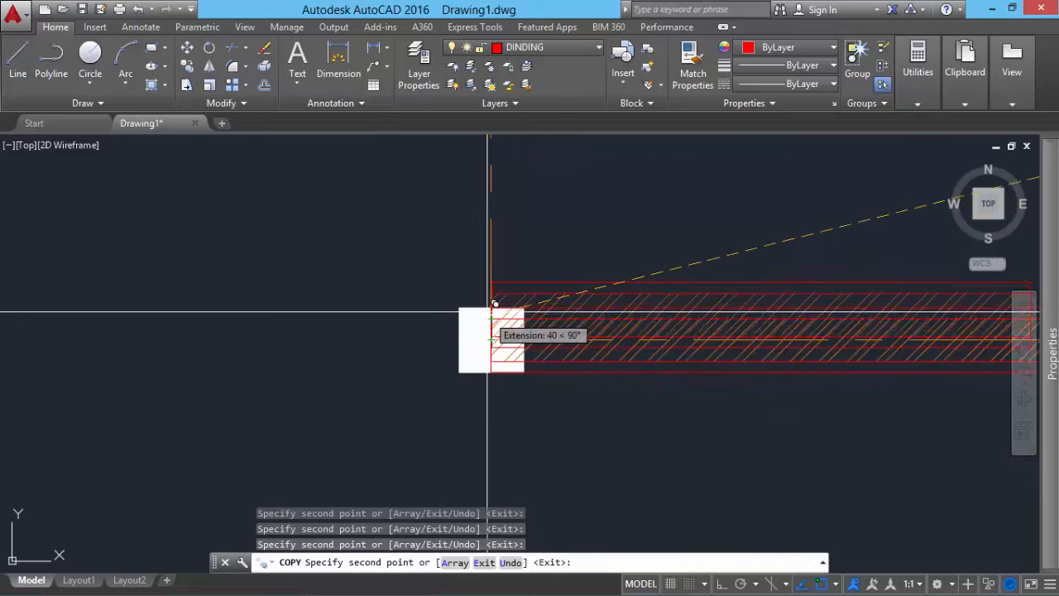
pyautogui.moveTo(610, 242); pyautogui.dragTo(426, 304, button='middle')
pyautogui.scroll(-4, 429, 302)
pyautogui.moveTo(620, 274); pyautogui.dragTo(539, 402, button='middle')
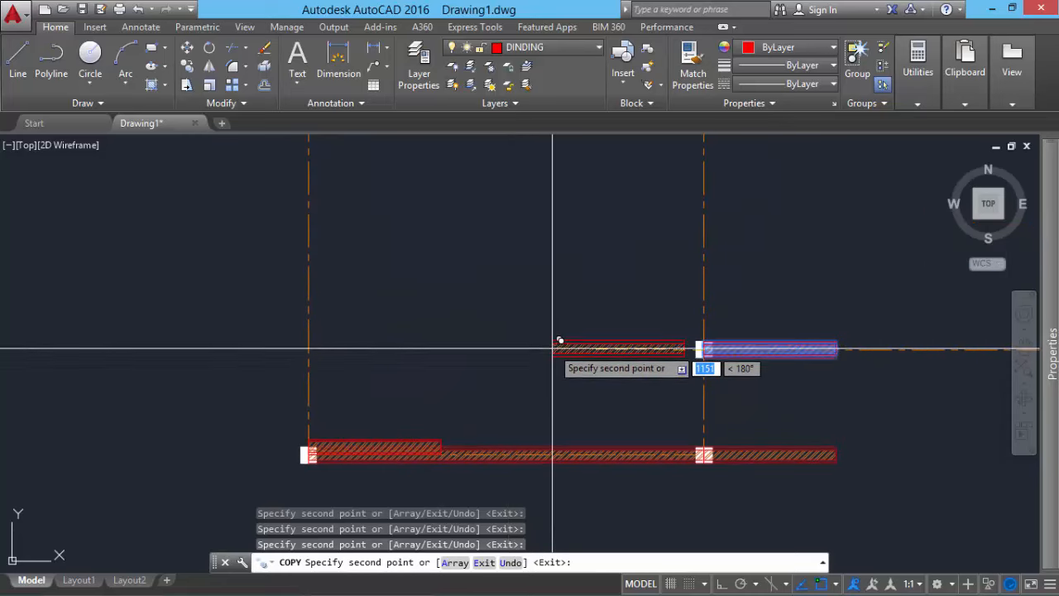
pyautogui.press('Return')
# Step: Stretch the wall on the grid line just above the bottom one to the vertical axis of the rightmost column
pyautogui.moveTo(794, 236)
pyautogui.mouseDown(button='middle')
pyautogui.moveTo(541, 323)
pyautogui.moveTo(605, 278)
pyautogui.mouseUp(button='middle')
pyautogui.scroll(-2, 550, 319)
pyautogui.scroll(4, 608, 359)
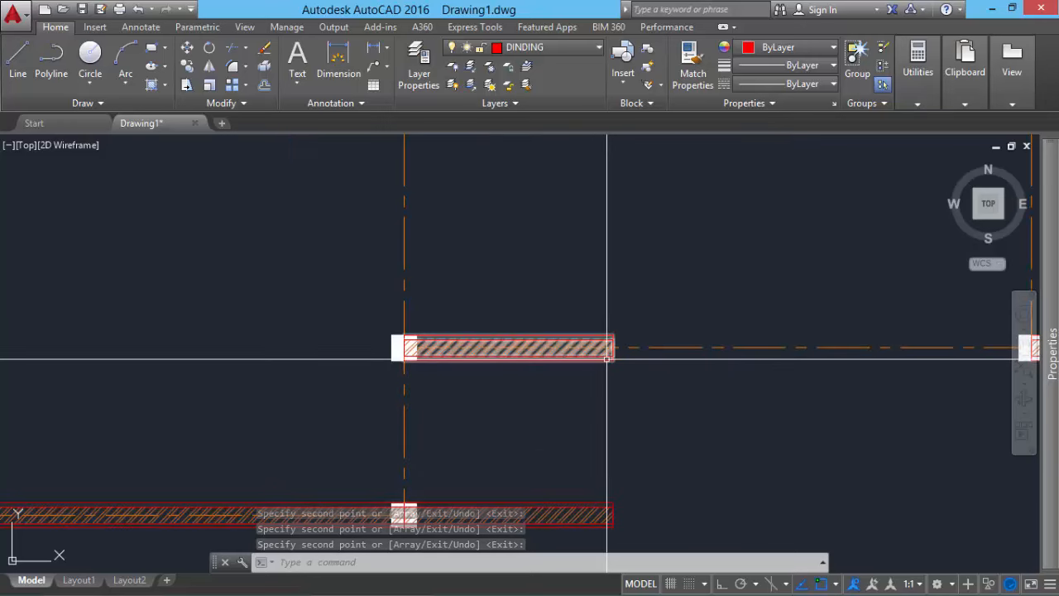
pyautogui.click(608, 359)
pyautogui.moveTo(609, 359); pyautogui.dragTo(486, 313, button='middle')
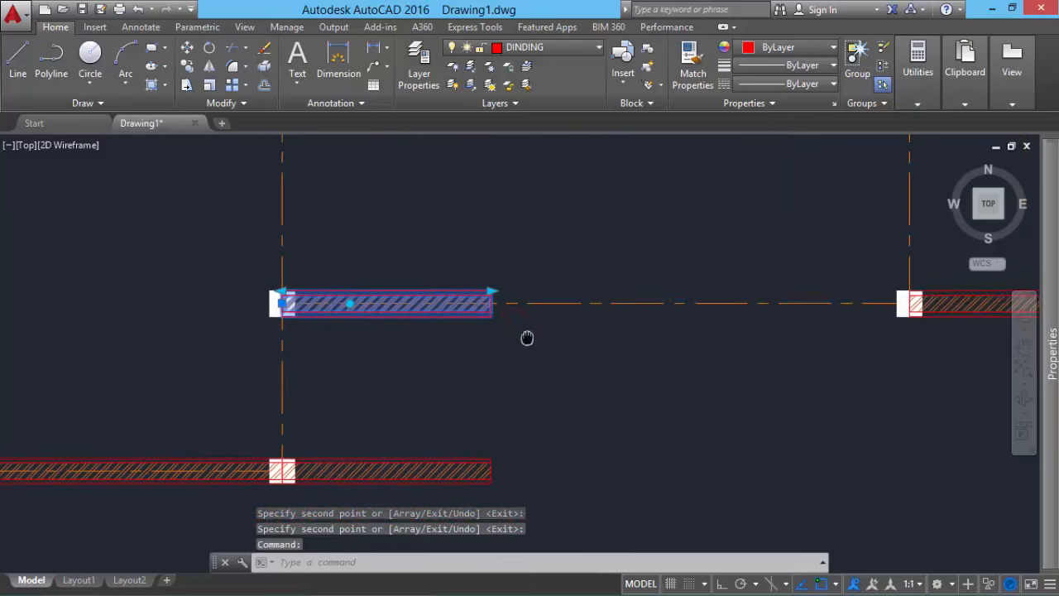
pyautogui.click(491, 289)
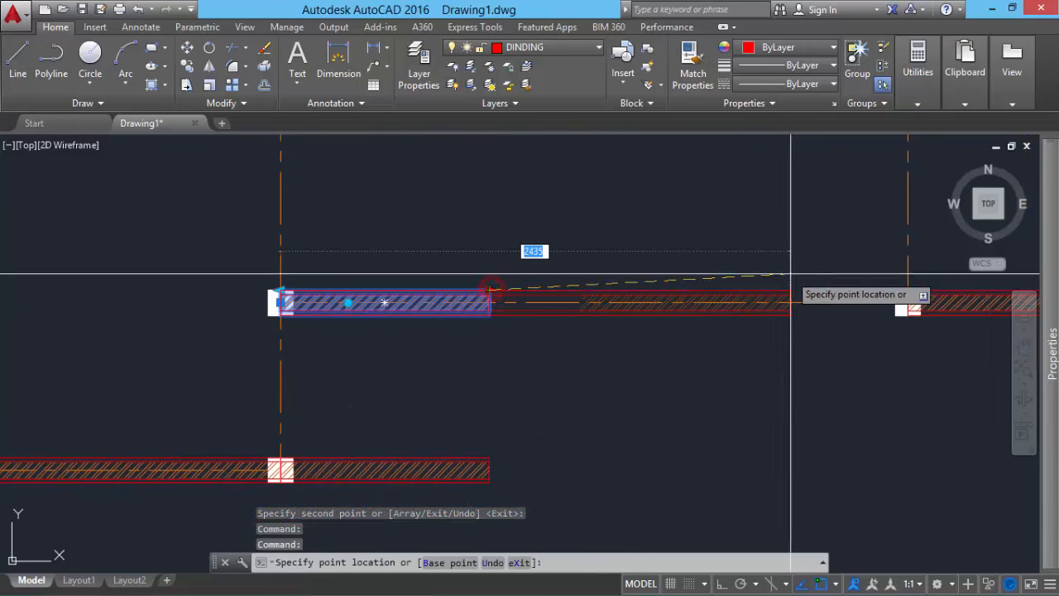
pyautogui.click(907, 273)
# Step: Stretch the wall on the short middle grid line across to the vertical axis of the rightmost column
pyautogui.scroll(-4, 711, 348)
pyautogui.moveTo(716, 314); pyautogui.dragTo(680, 402, button='middle')
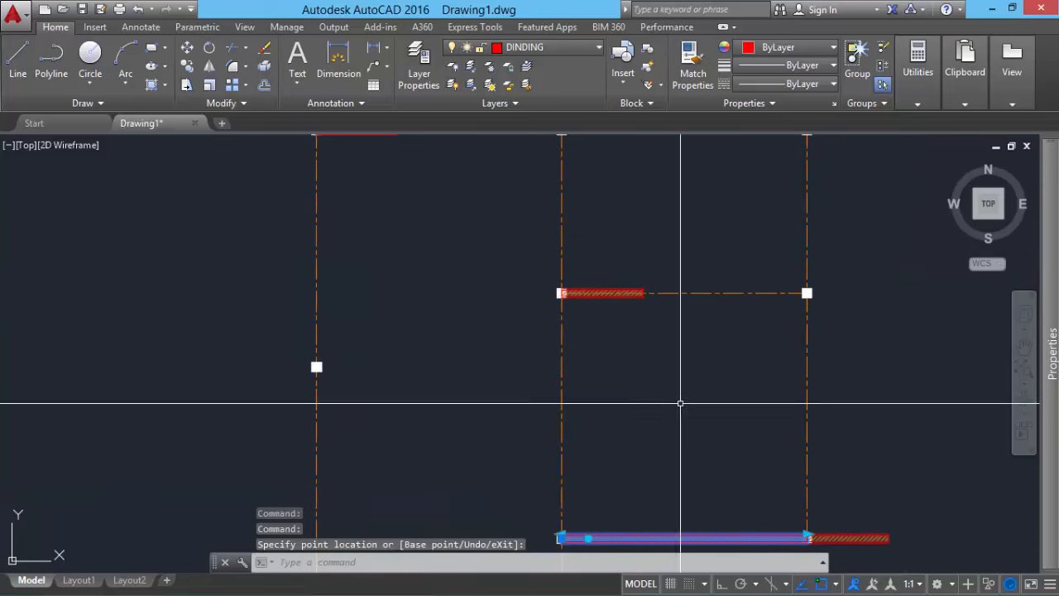
pyautogui.scroll(6, 637, 282)
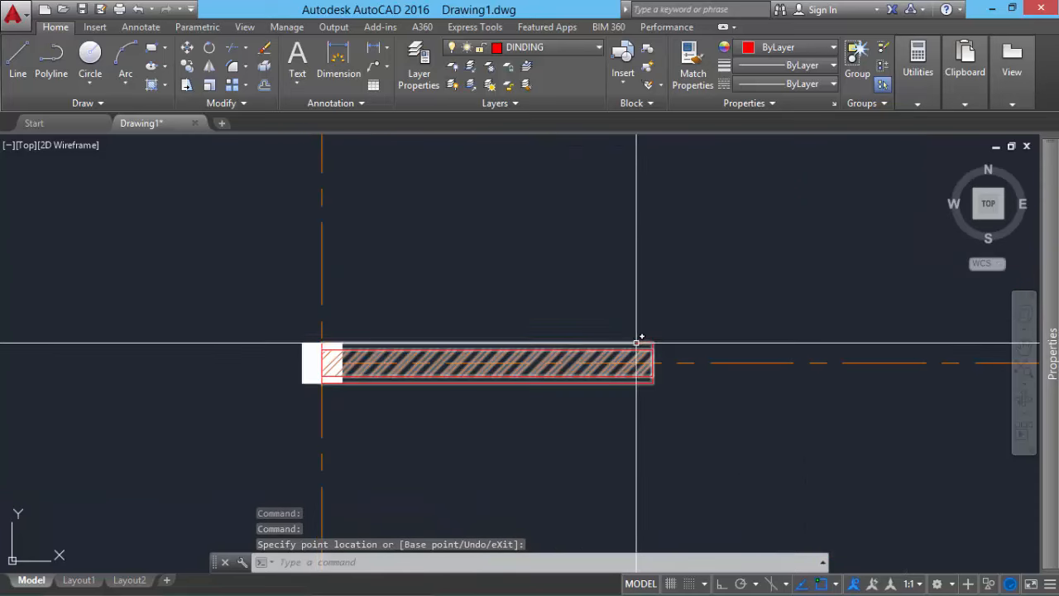
pyautogui.click(641, 335)
pyautogui.click(652, 342)
pyautogui.moveTo(652, 339); pyautogui.dragTo(273, 217, button='middle')
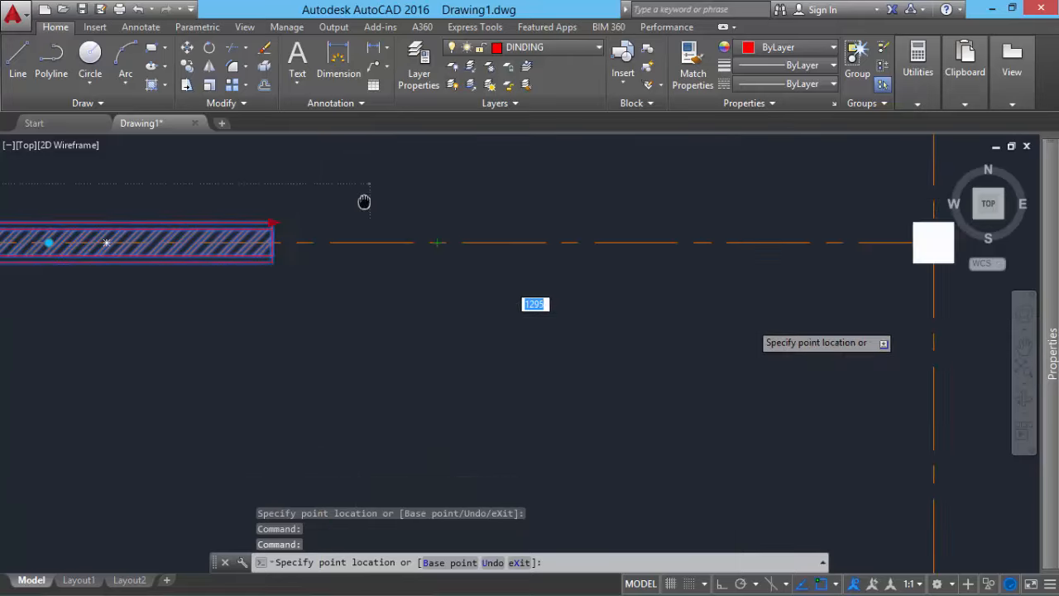
pyautogui.click(918, 204)
# Step: Stretch the wall on the top grid line past the middle column to the axis of the top-right corner column
pyautogui.scroll(-8, 910, 210)
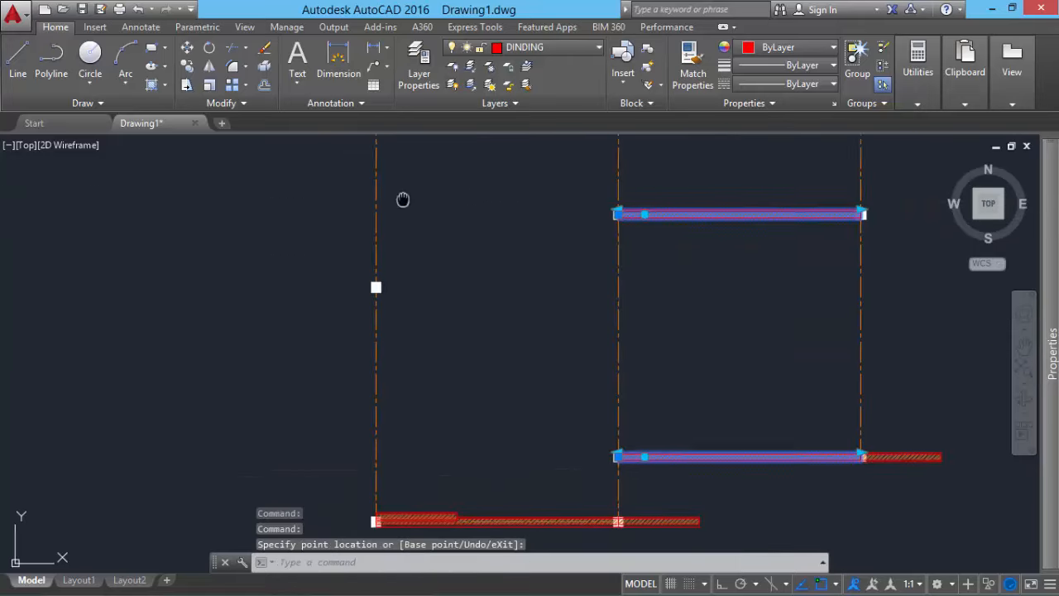
pyautogui.moveTo(402, 201); pyautogui.dragTo(588, 378, button='middle')
pyautogui.scroll(3, 612, 347)
pyautogui.click(626, 303)
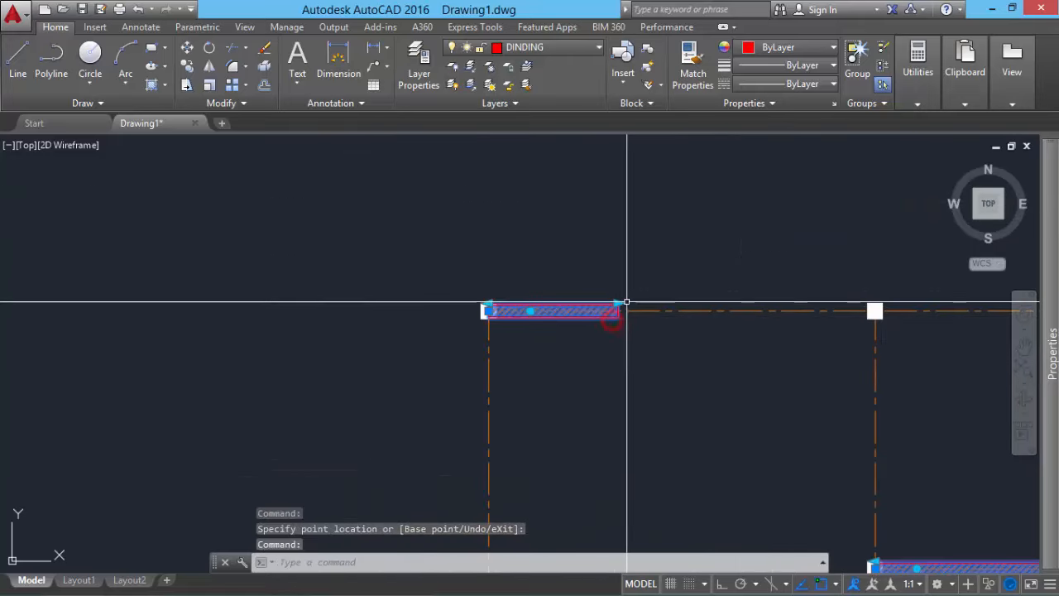
pyautogui.click(620, 304)
pyautogui.moveTo(747, 298); pyautogui.dragTo(430, 283, button='middle')
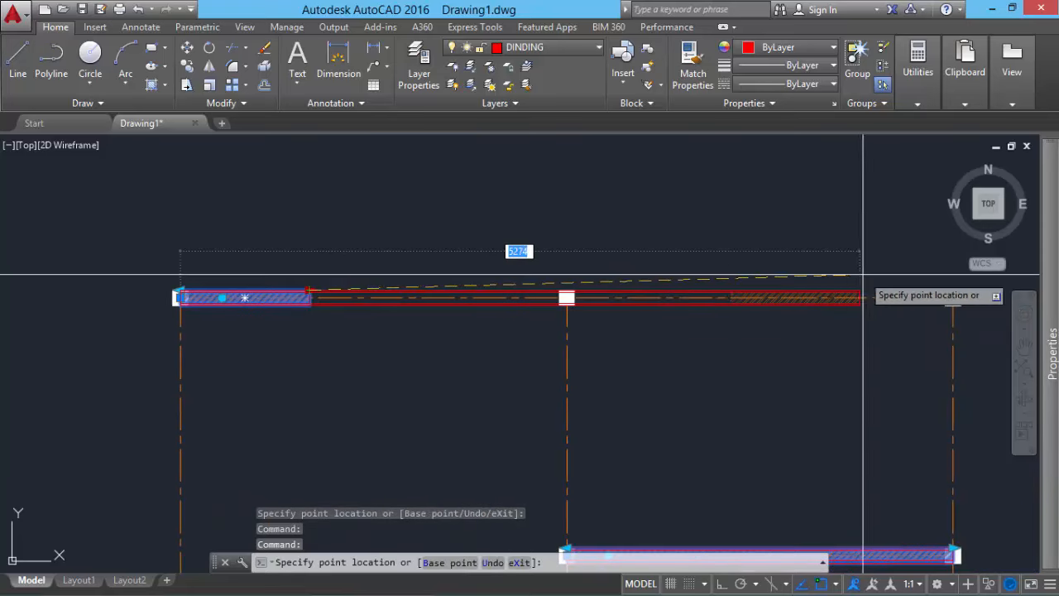
pyautogui.click(953, 358)
# Step: Rotate the short wall that projects beyond the lower rightmost column by 90 degrees about its base
pyautogui.scroll(-5, 811, 296)
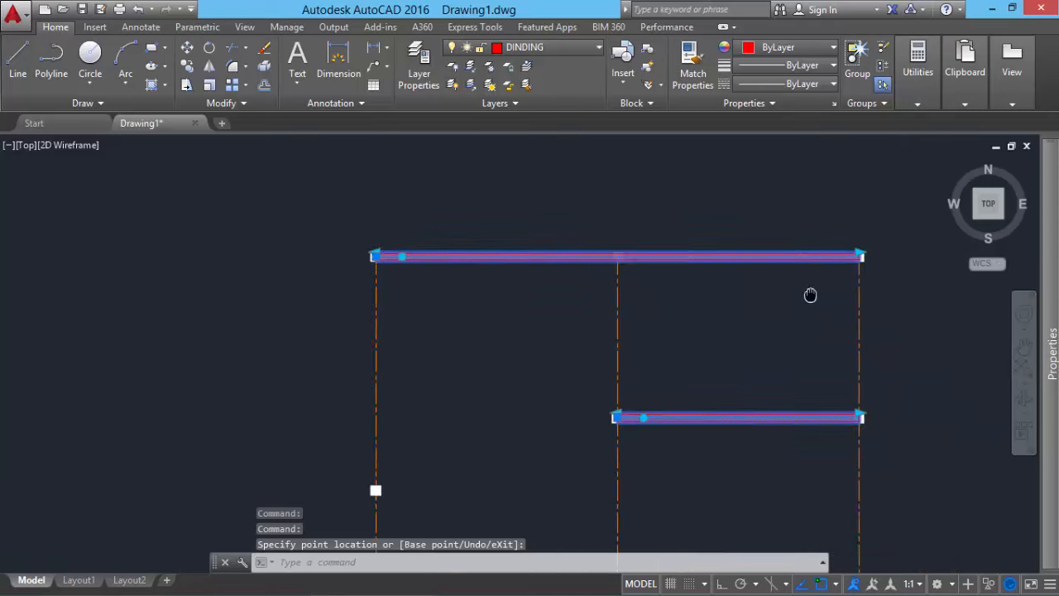
pyautogui.moveTo(858, 386); pyautogui.dragTo(818, 310, button='middle')
pyautogui.scroll(6, 822, 422)
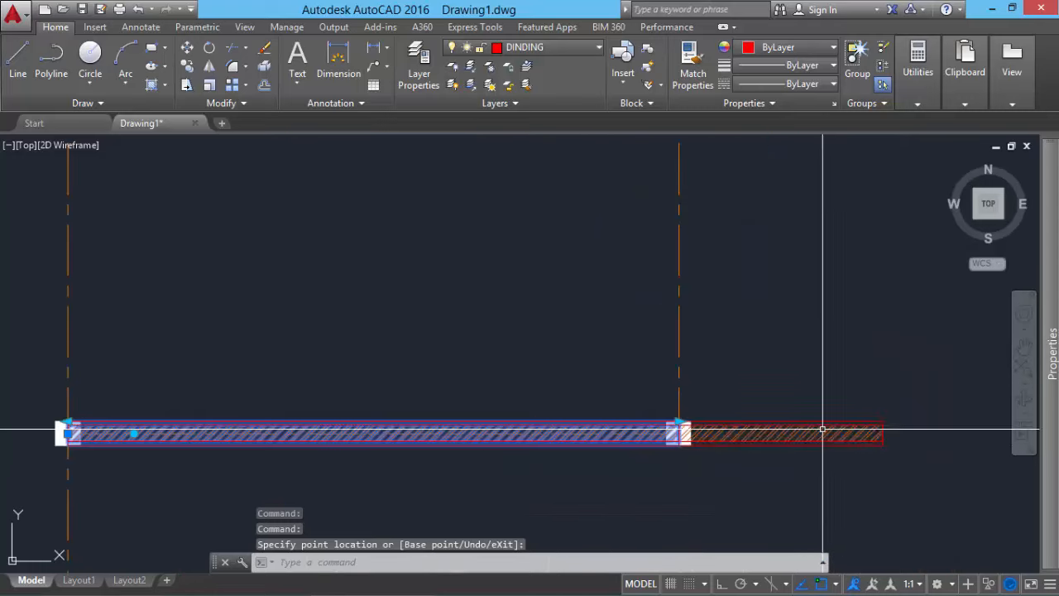
pyautogui.click(819, 426)
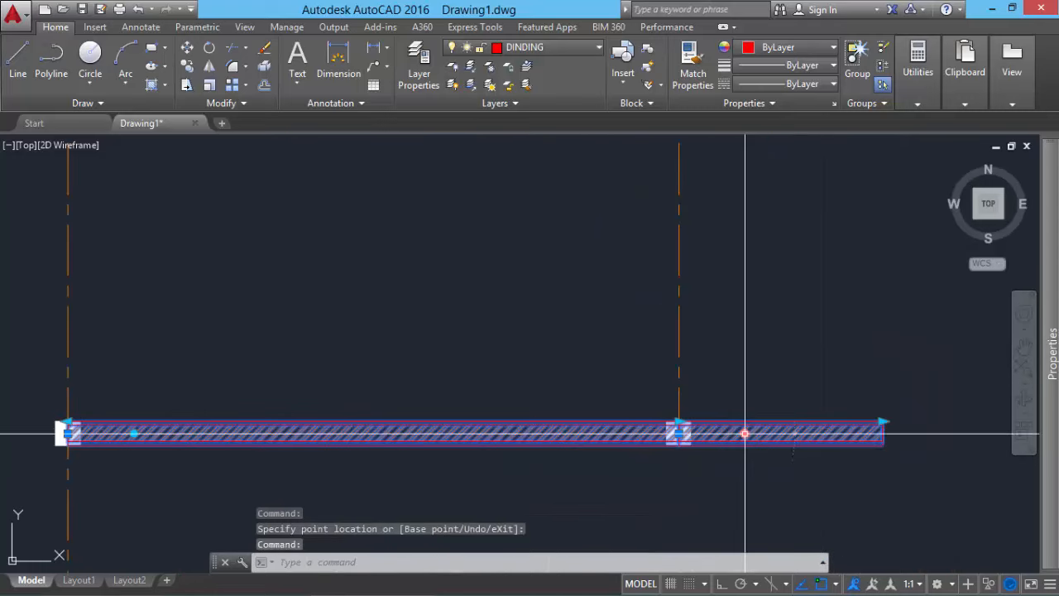
pyautogui.click(745, 432)
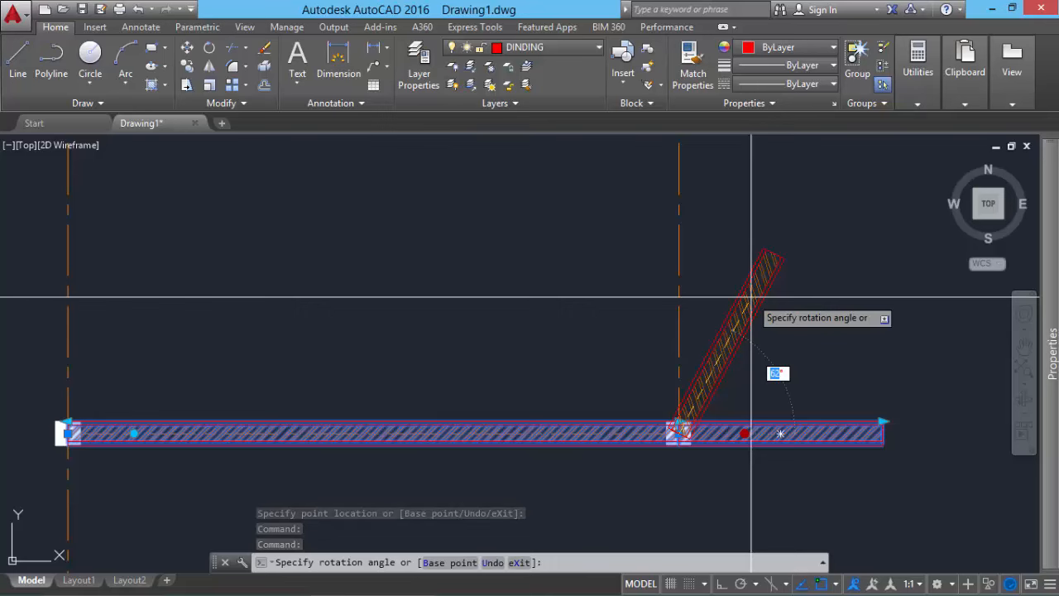
pyautogui.press('Return')
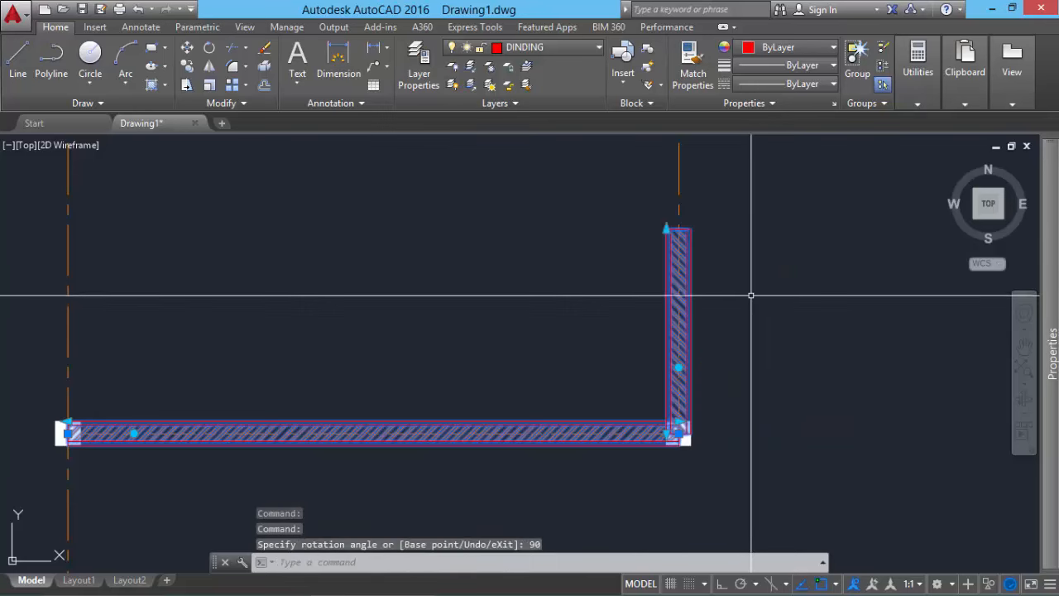
# Step: Stretch the upright wall on the rightmost axis up to the centre line of the top wall
pyautogui.moveTo(702, 216); pyautogui.dragTo(673, 392, button='middle')
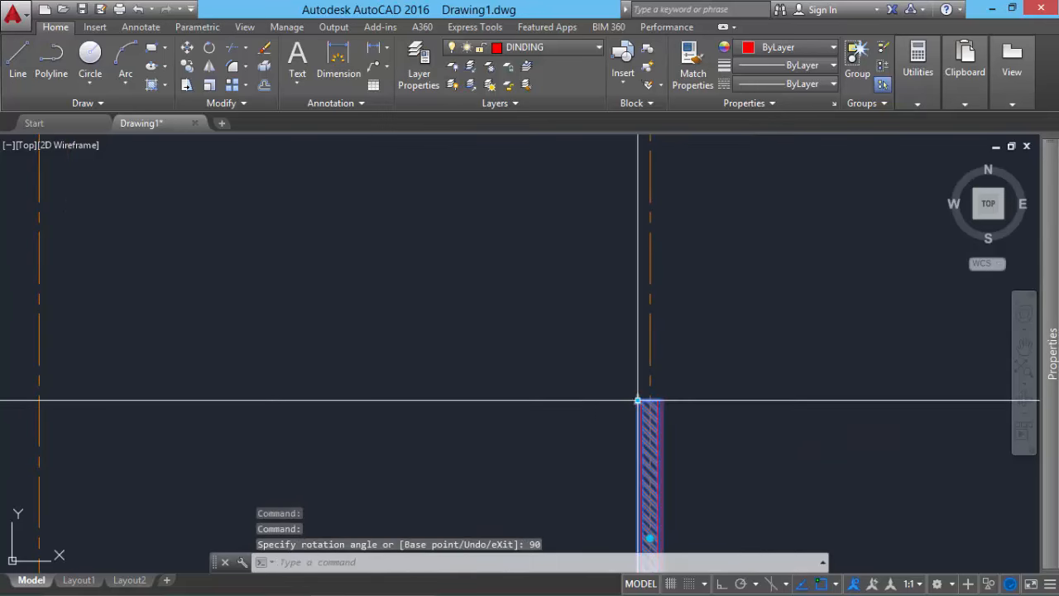
pyautogui.click(637, 400)
pyautogui.scroll(-3, 626, 307)
pyautogui.moveTo(627, 307); pyautogui.dragTo(643, 427, button='middle')
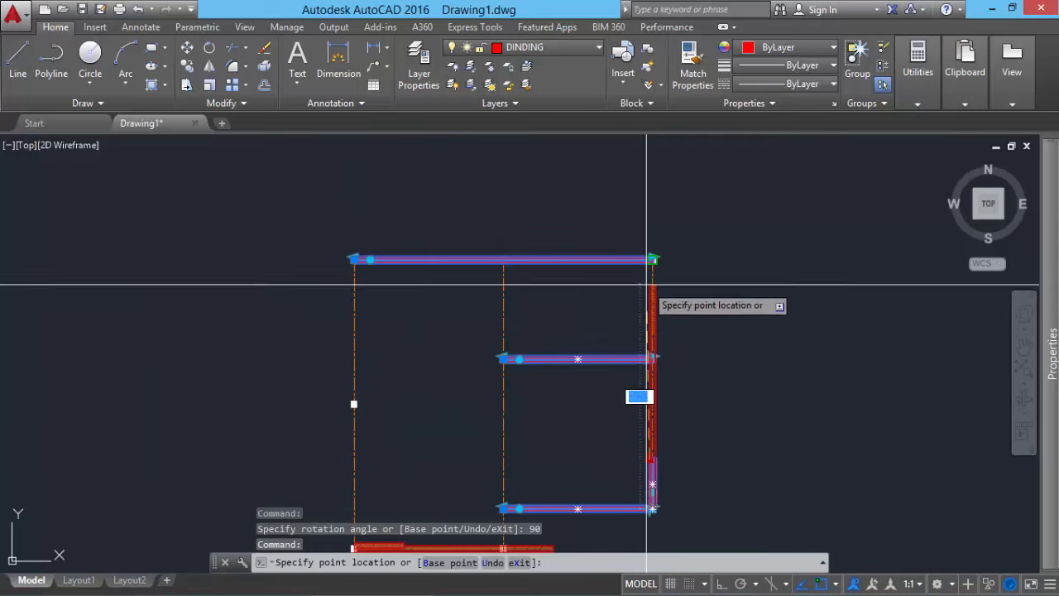
pyautogui.scroll(2, 647, 278)
pyautogui.scroll(3, 647, 236)
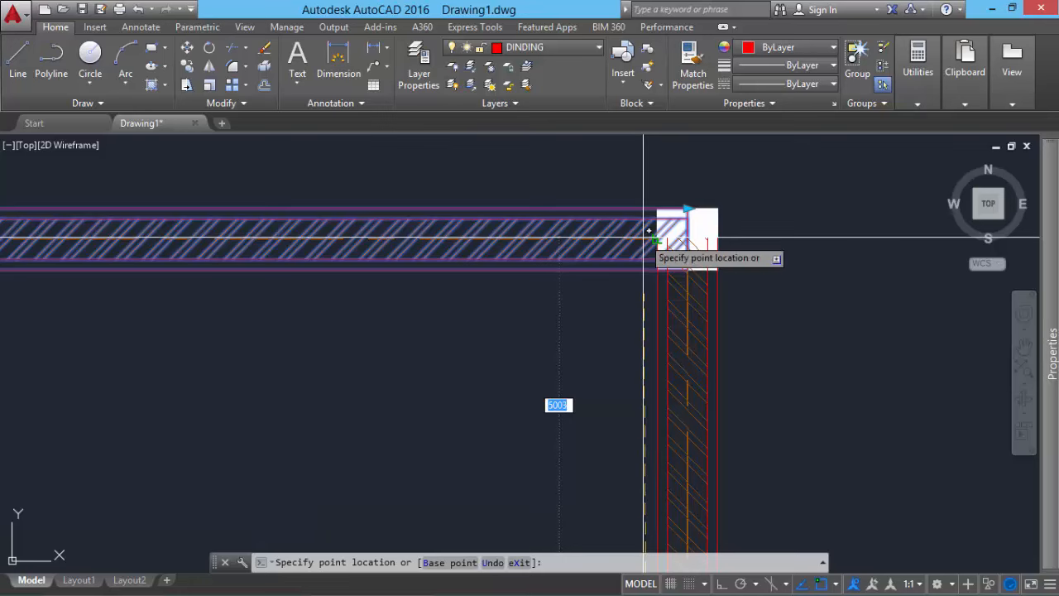
pyautogui.click(645, 237)
# Step: Rotate the short wall at the right end of the bottom wall upright onto the middle vertical axis
pyautogui.scroll(-3, 633, 237)
pyautogui.moveTo(633, 236)
pyautogui.mouseDown(button='middle')
pyautogui.moveTo(601, 308)
pyautogui.moveTo(757, 172)
pyautogui.mouseUp(button='middle')
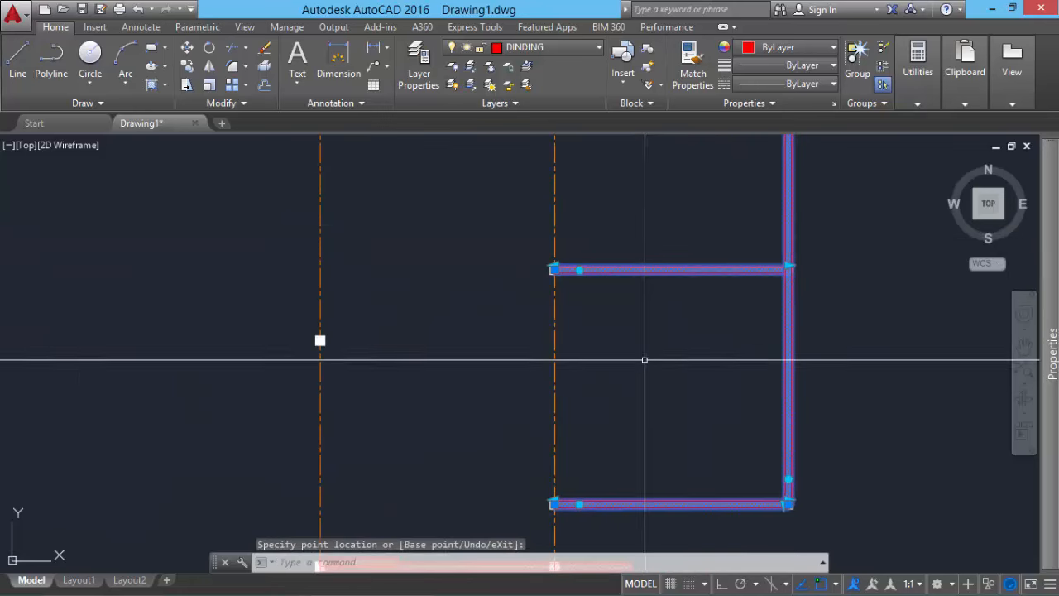
pyautogui.moveTo(642, 358); pyautogui.dragTo(700, 224, button='middle')
pyautogui.click(649, 431)
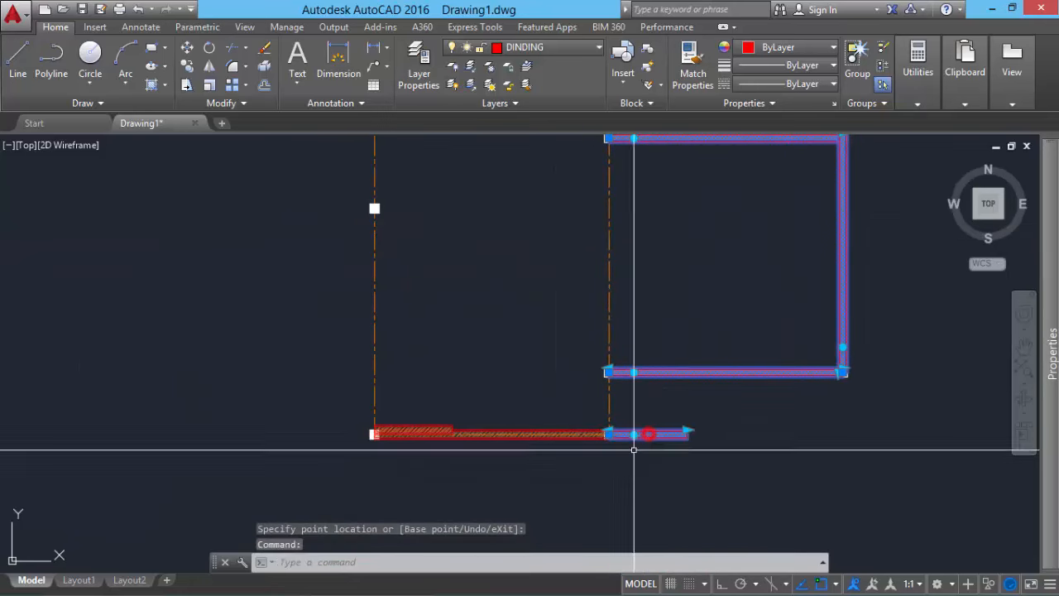
pyautogui.scroll(4, 634, 439)
pyautogui.click(632, 413)
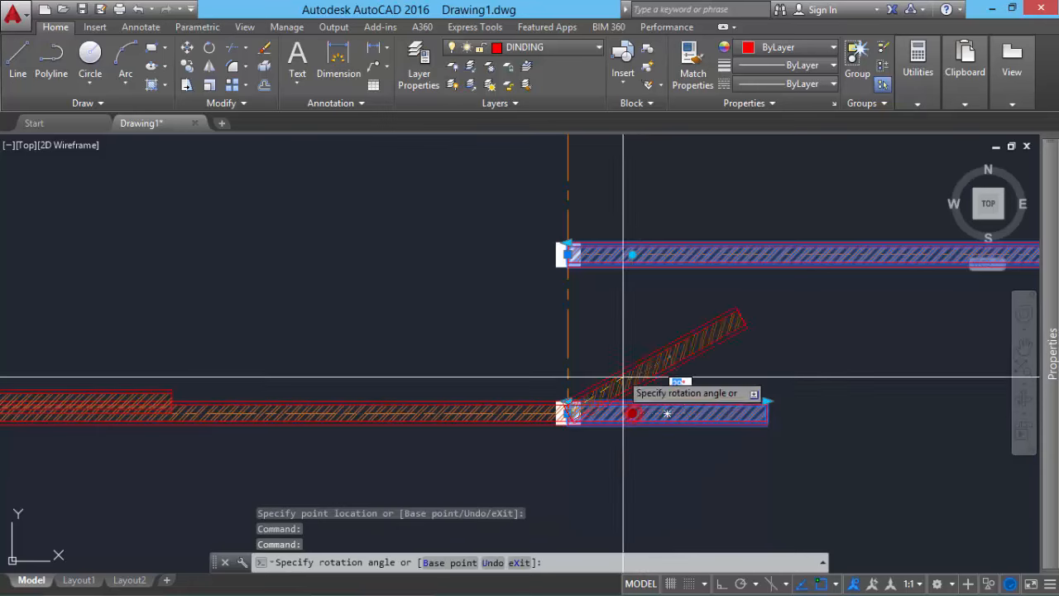
pyautogui.click(569, 325)
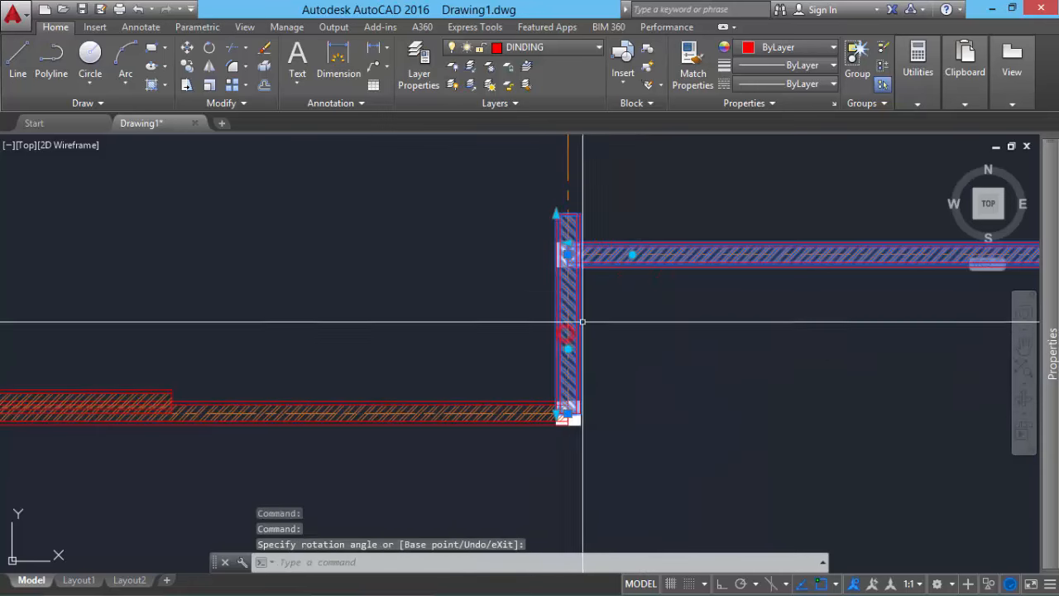
# Step: Stretch the upright wall on the middle vertical axis up to the top wall
pyautogui.click(555, 215)
pyautogui.scroll(-4, 553, 198)
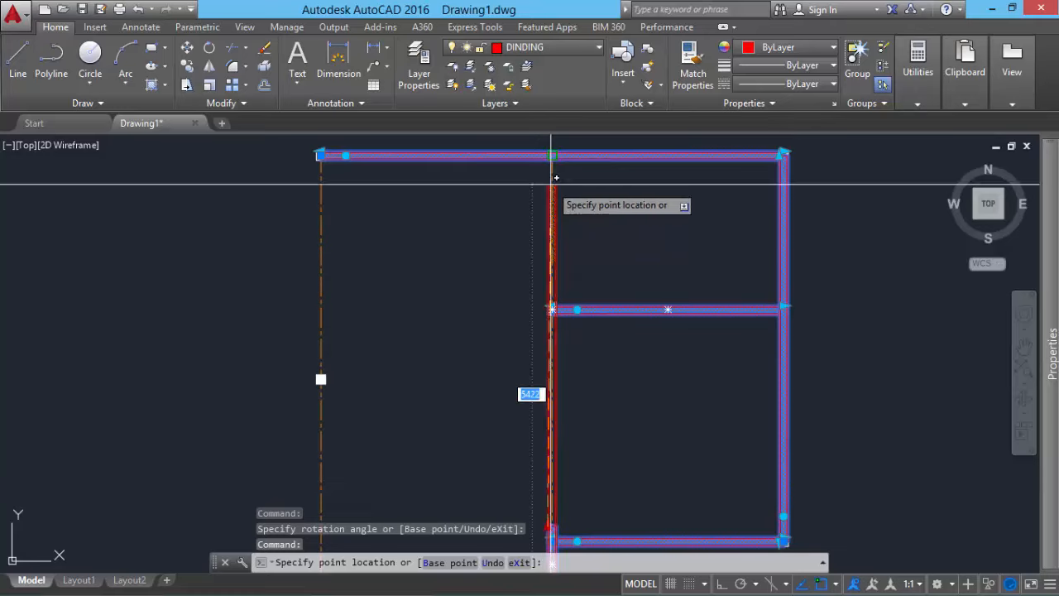
pyautogui.click(551, 169)
# Step: Rotate the short wall at the lower-left corner column by 90 degrees onto the left vertical axis
pyautogui.moveTo(458, 319)
pyautogui.mouseDown(button='middle')
pyautogui.moveTo(535, 206)
pyautogui.moveTo(566, 188)
pyautogui.mouseUp(button='middle')
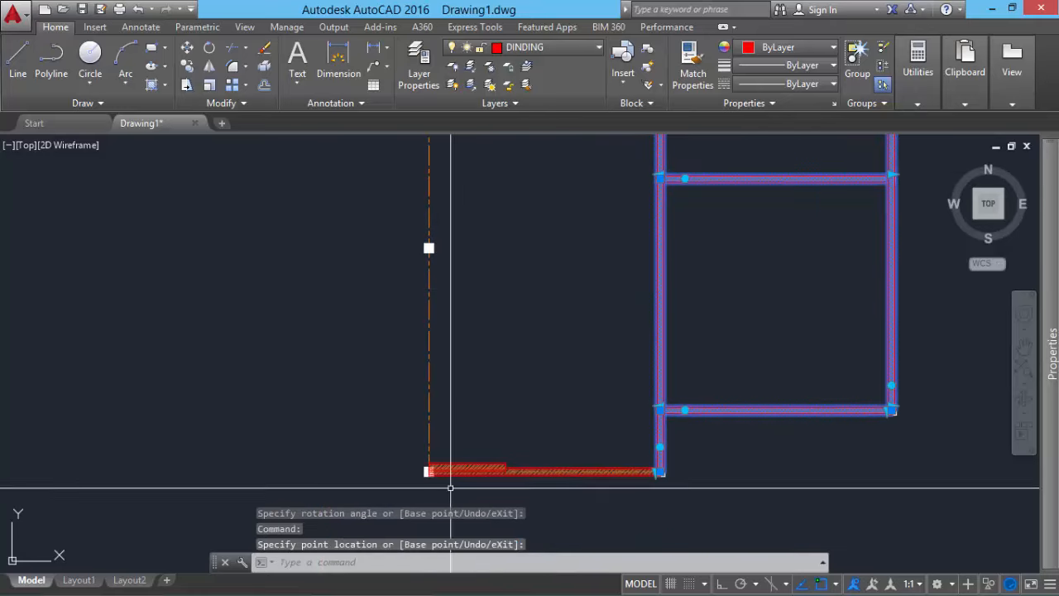
pyautogui.scroll(5, 450, 488)
pyautogui.click(467, 431)
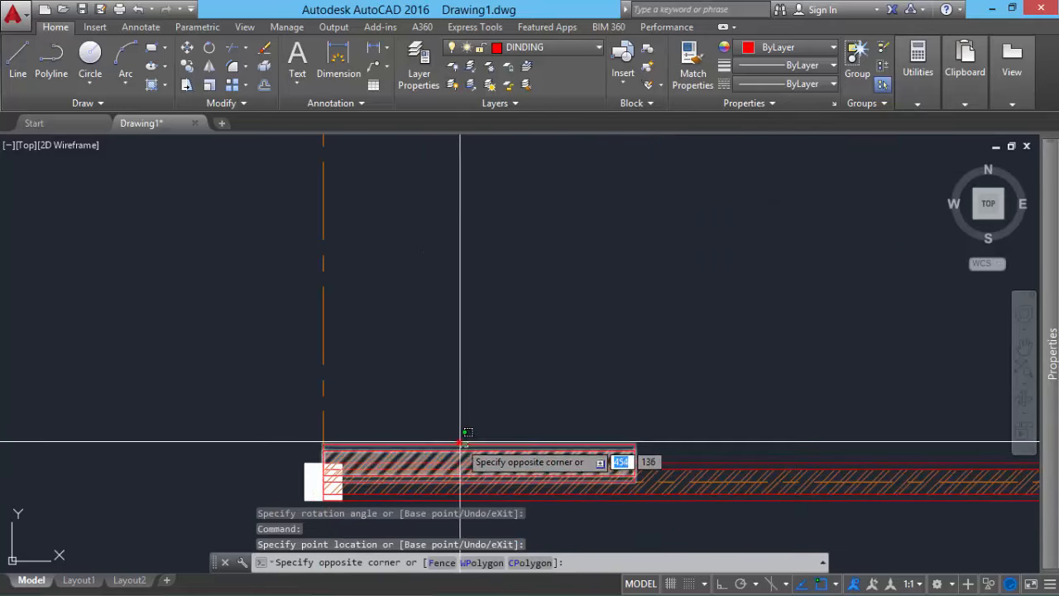
pyautogui.click(460, 447)
pyautogui.click(423, 462)
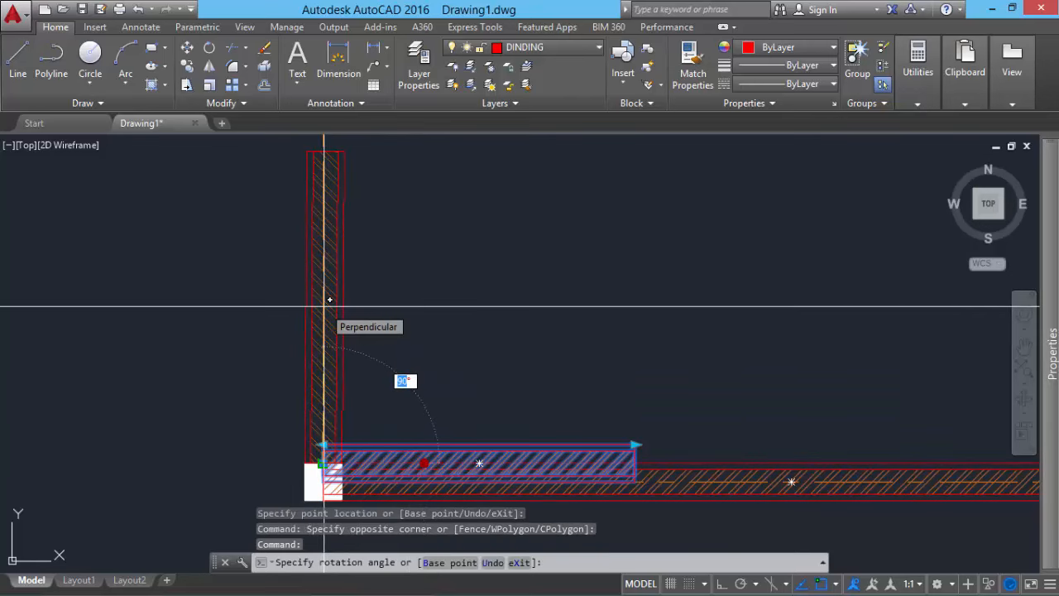
pyautogui.write('90')
pyautogui.press('Return')
# Step: Stretch the upright wall on the left axis up to the top-left column's centre and clear the selection
pyautogui.scroll(5, 319, 398)
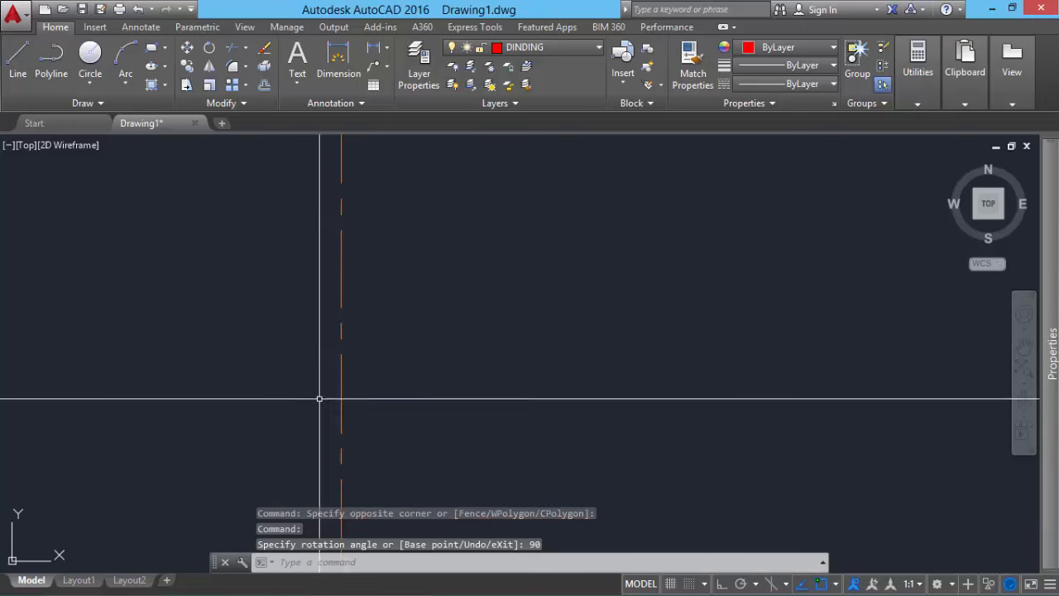
pyautogui.scroll(-3, 324, 398)
pyautogui.moveTo(328, 484); pyautogui.dragTo(348, 429, button='middle')
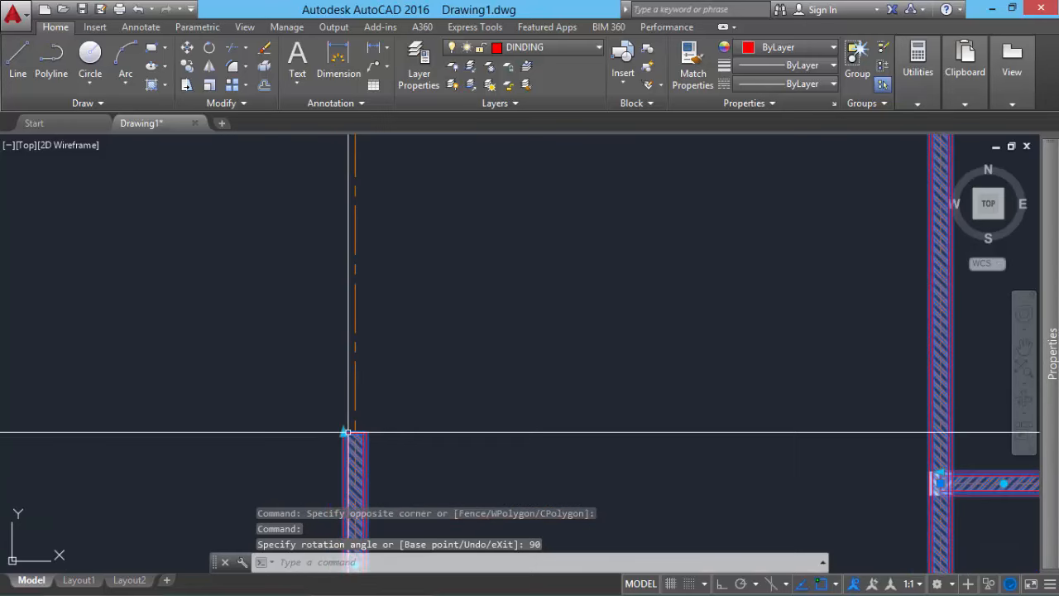
pyautogui.click(347, 431)
pyautogui.scroll(-6, 356, 397)
pyautogui.moveTo(389, 326); pyautogui.dragTo(396, 403, button='middle')
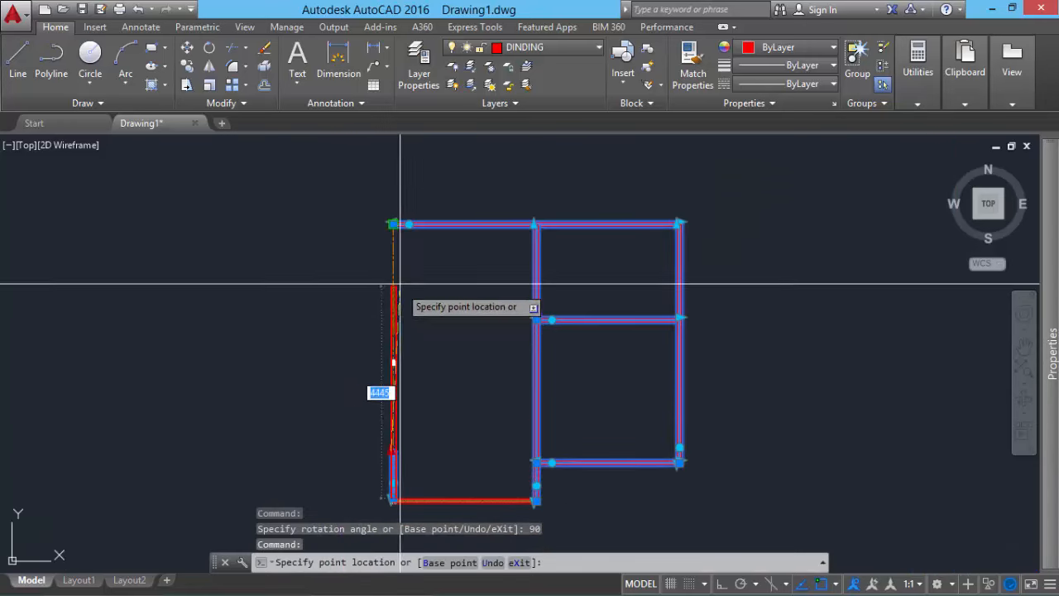
pyautogui.scroll(3, 393, 223)
pyautogui.click(389, 232)
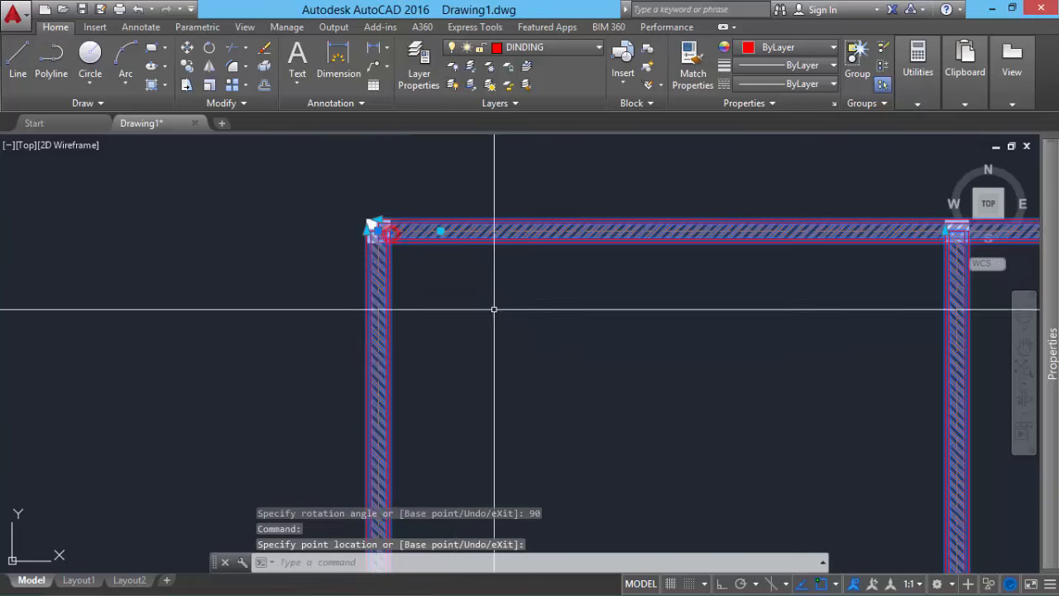
pyautogui.moveTo(492, 307); pyautogui.dragTo(362, 243, button='middle')
pyautogui.scroll(-1, 419, 272)
pyautogui.scroll(-2, 363, 244)
pyautogui.press('Escape')
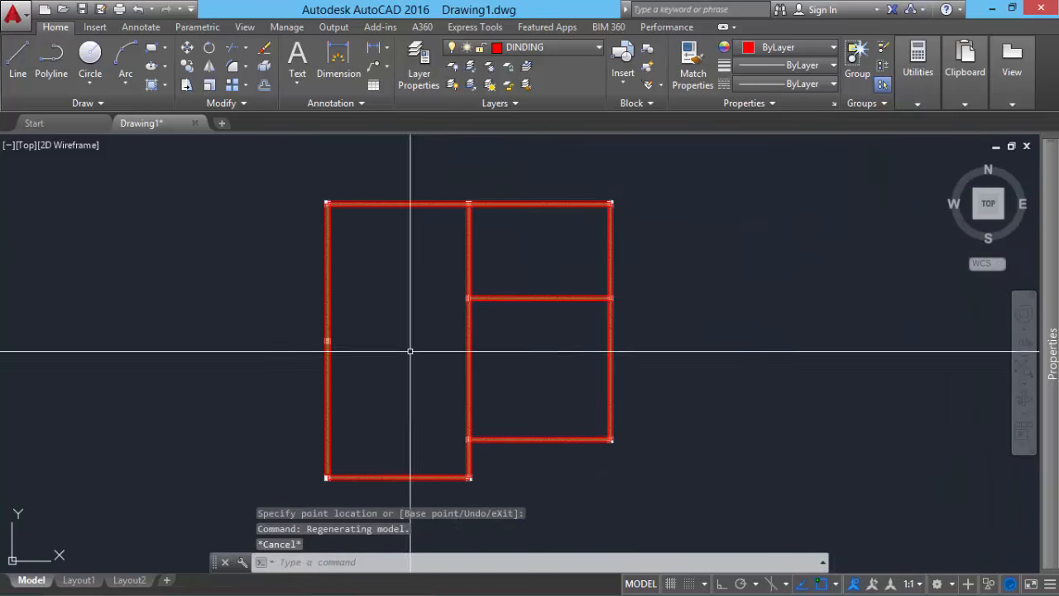
# Step: Select all wall blocks in the plan with SELECTSIMILAR, starting from the wall on the middle vertical axis
pyautogui.scroll(5, 492, 428)
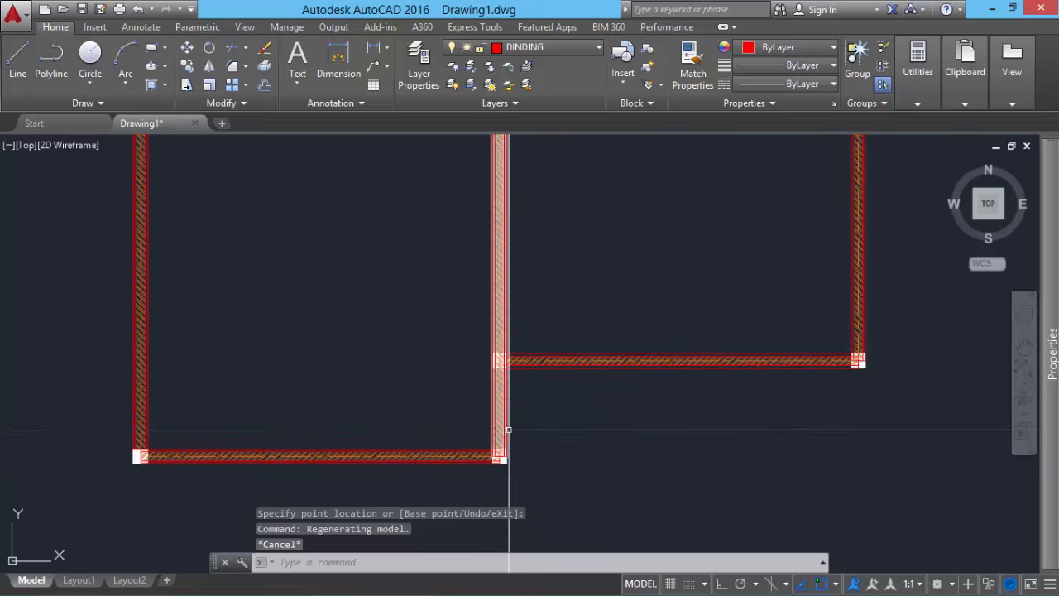
pyautogui.scroll(2, 525, 436)
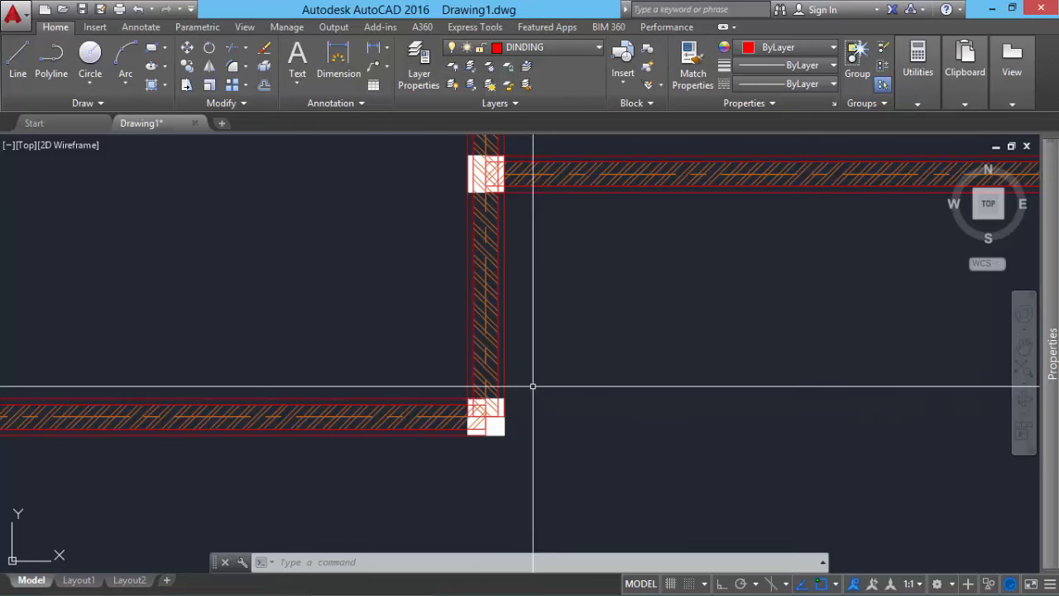
pyautogui.scroll(-3, 536, 383)
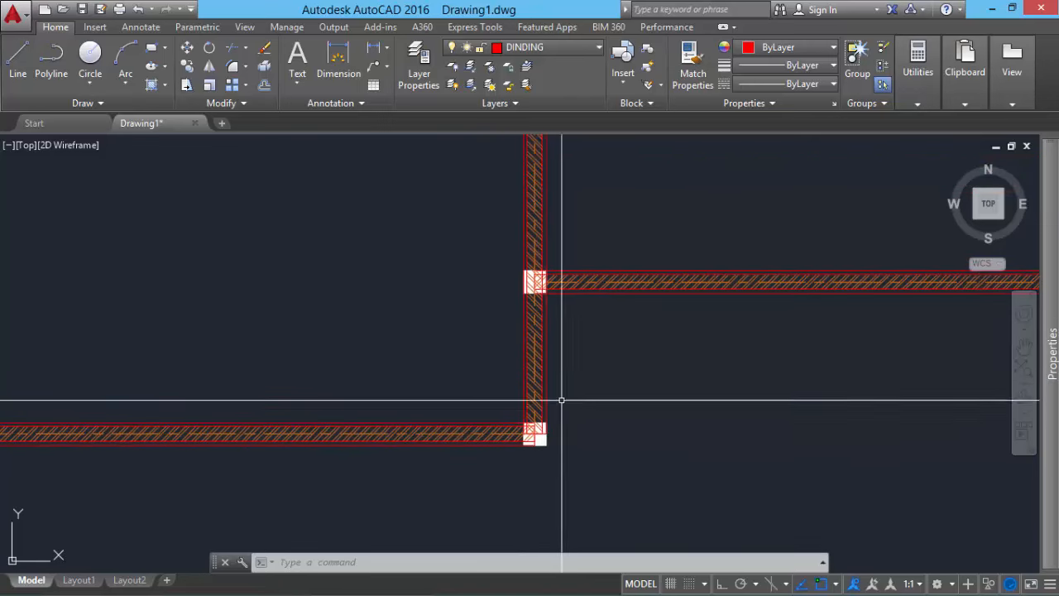
pyautogui.click(544, 381)
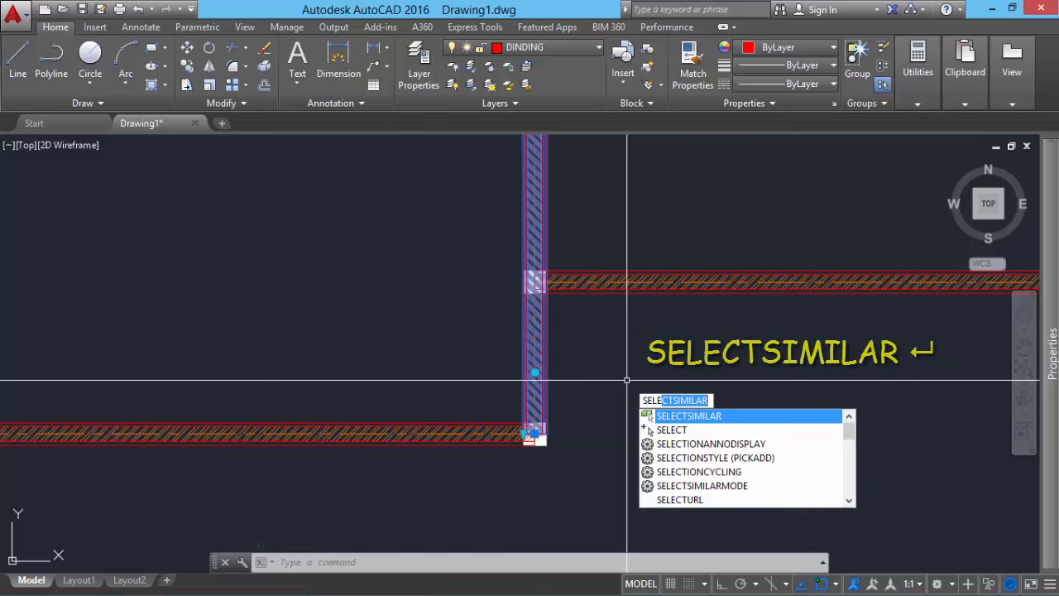
pyautogui.press('Return')
pyautogui.scroll(-3, 615, 338)
pyautogui.moveTo(614, 339); pyautogui.dragTo(582, 483, button='middle')
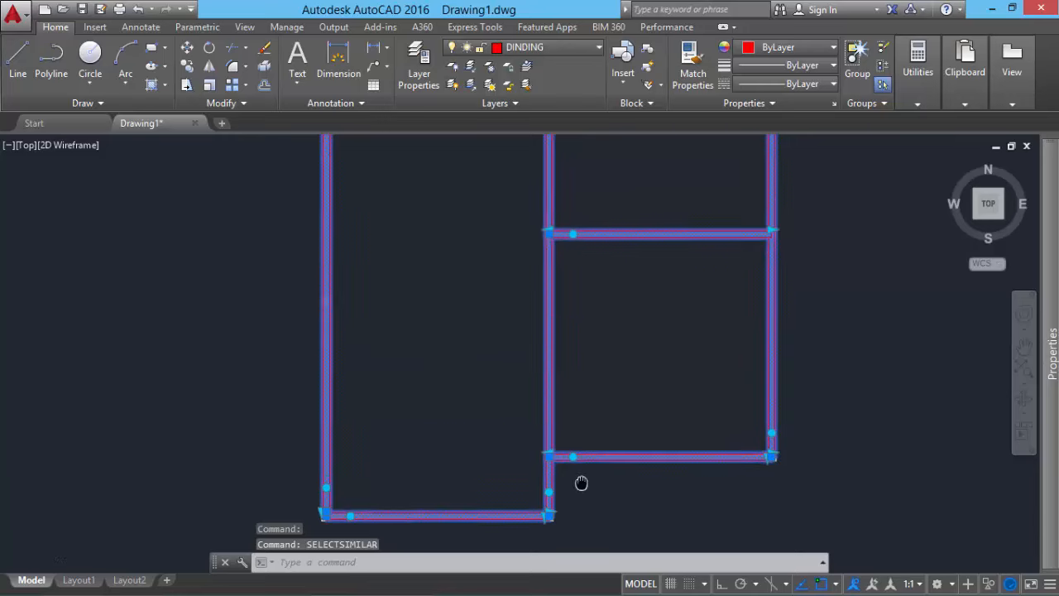
pyautogui.scroll(-2, 611, 418)
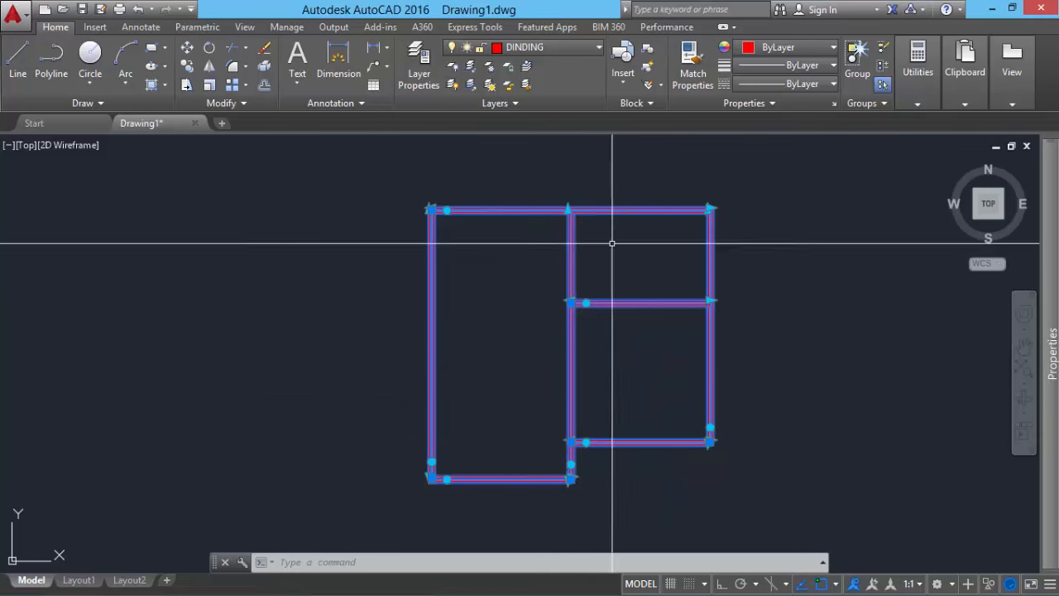
pyautogui.click(551, 53)
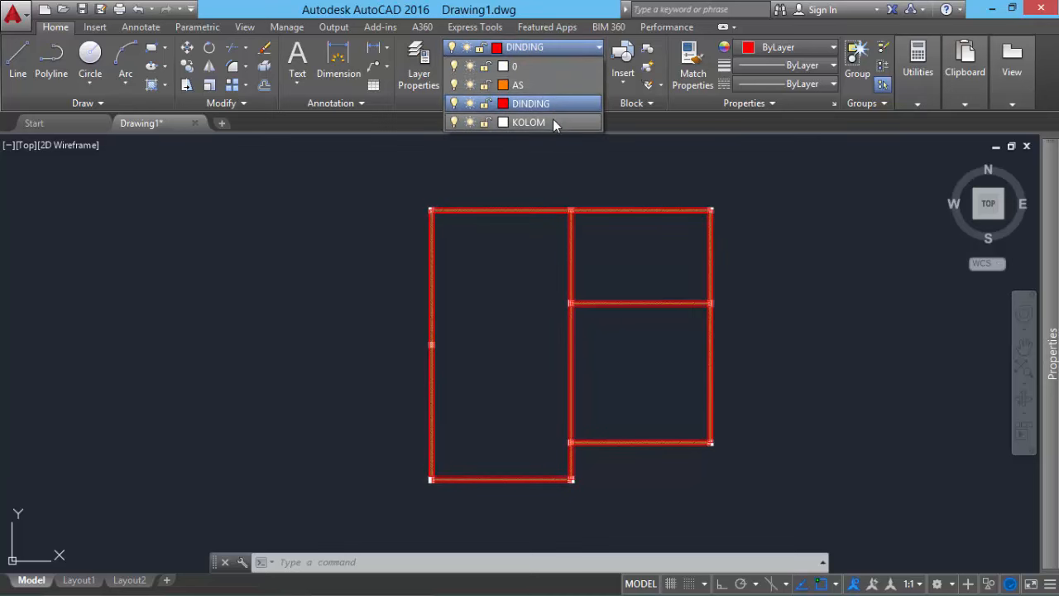
pyautogui.click(629, 369)
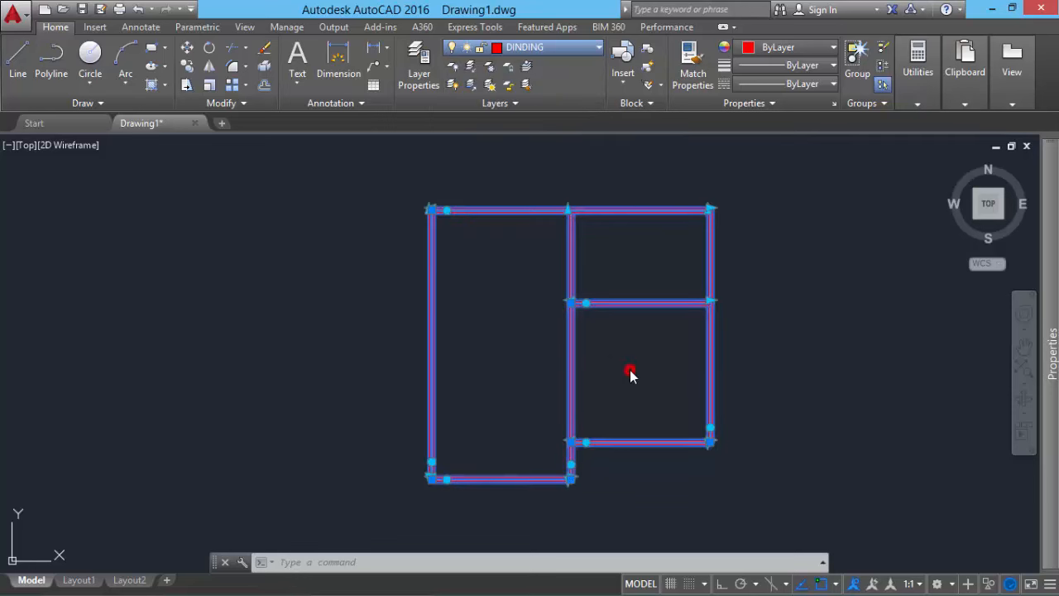
pyautogui.moveTo(621, 371); pyautogui.dragTo(592, 340, button='middle')
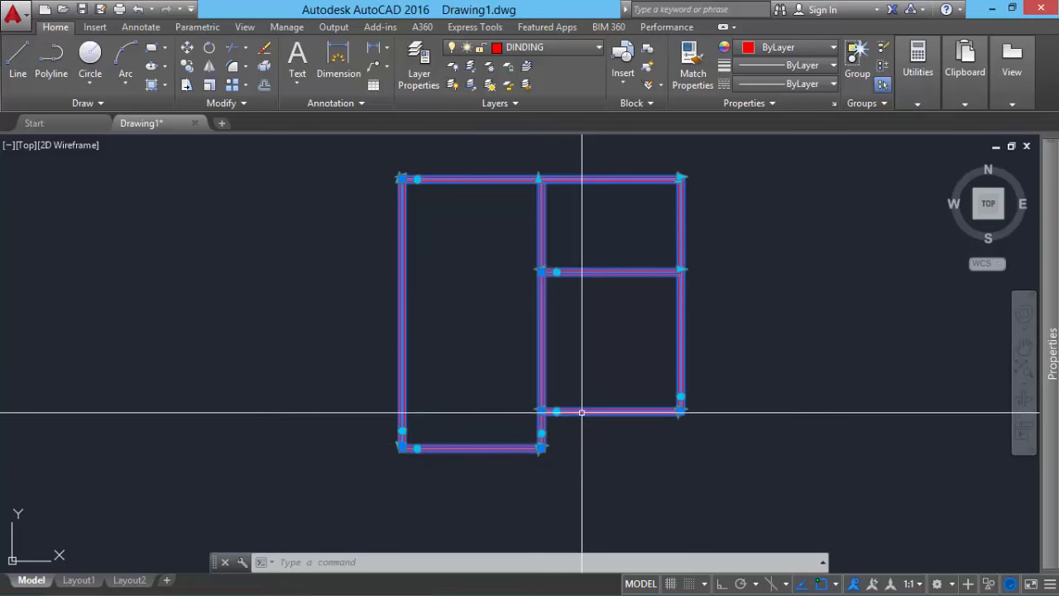
# Step: Send the selected walls under objects in the draw order, using the lower-left corner column as the reference object
pyautogui.scroll(4, 520, 443)
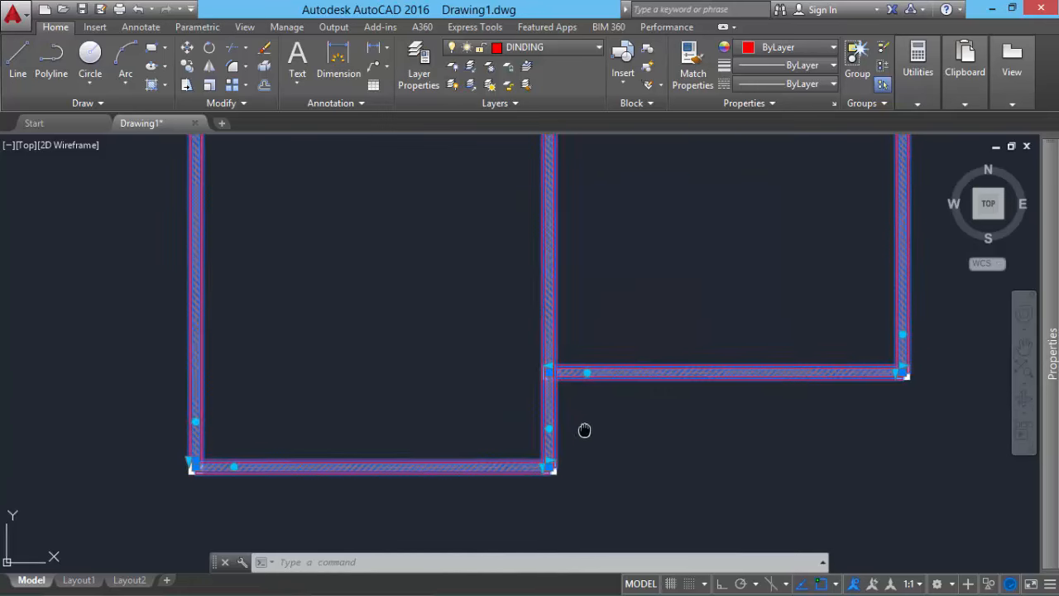
pyautogui.rightClick(573, 387)
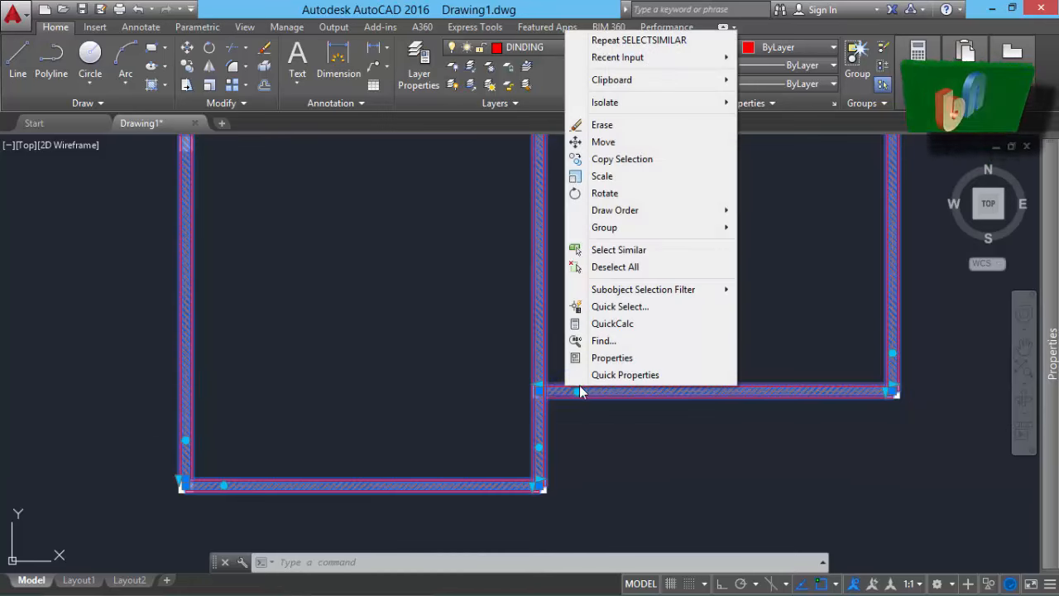
pyautogui.moveTo(646, 215)
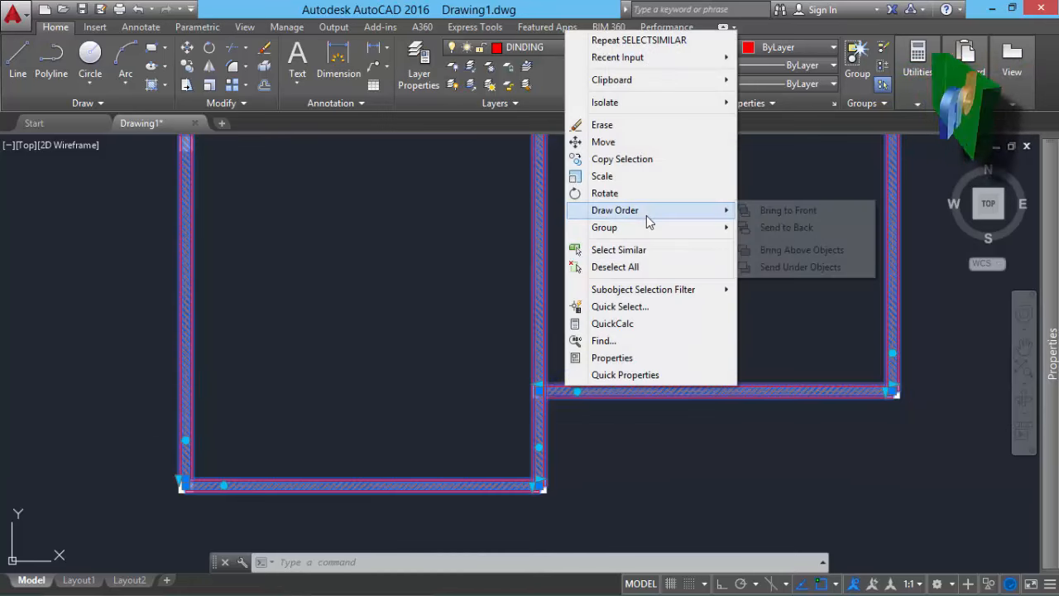
pyautogui.click(782, 268)
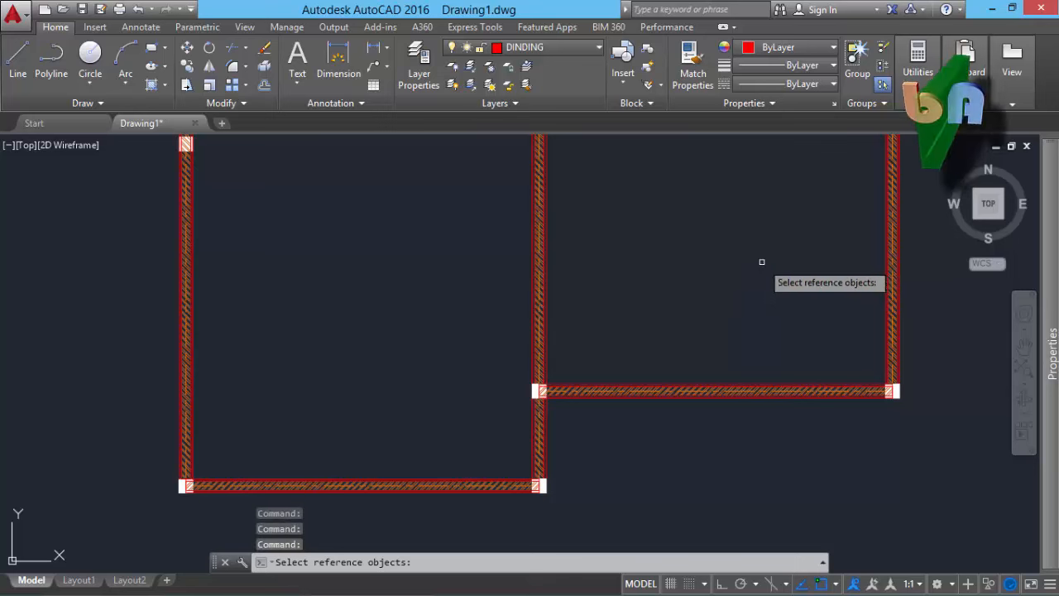
pyautogui.scroll(8, 230, 500)
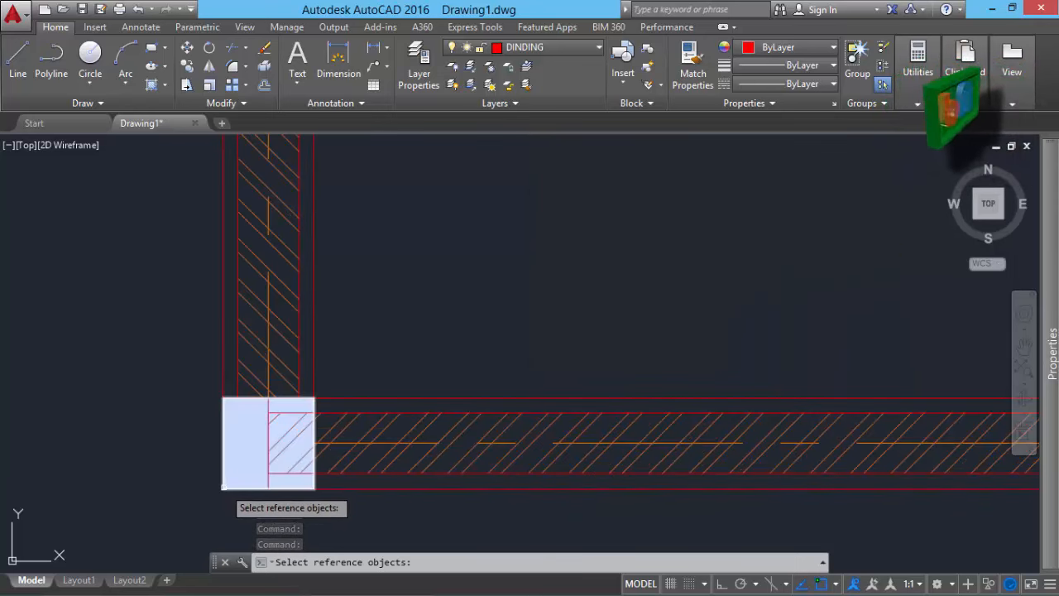
pyautogui.click(224, 484)
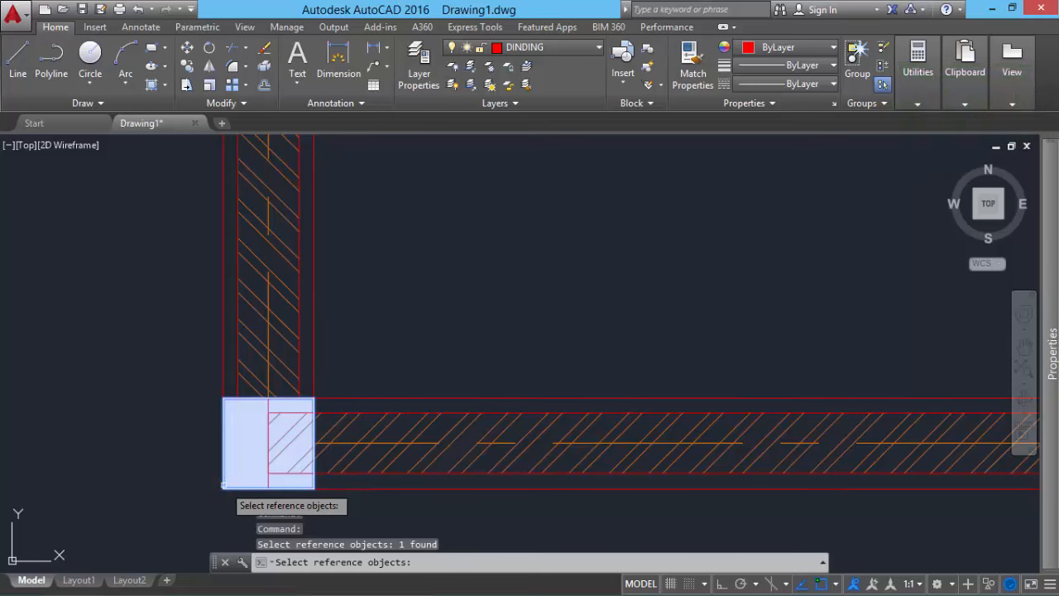
pyautogui.press('Return')
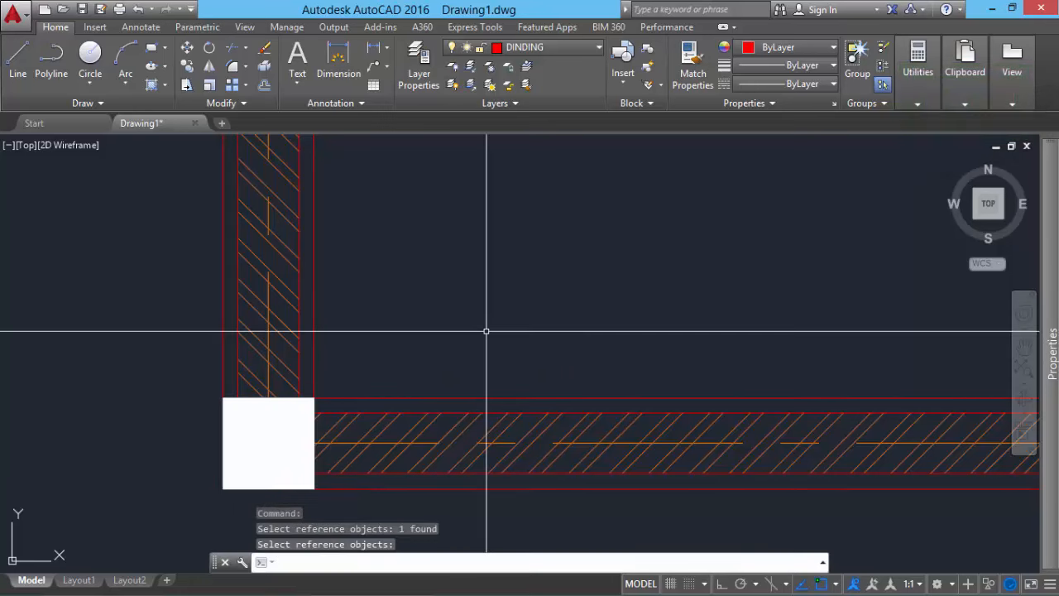
# Step: Examine the column and wall junctions across the floor plan, and zoom to show the whole drawing
pyautogui.scroll(-9, 662, 310)
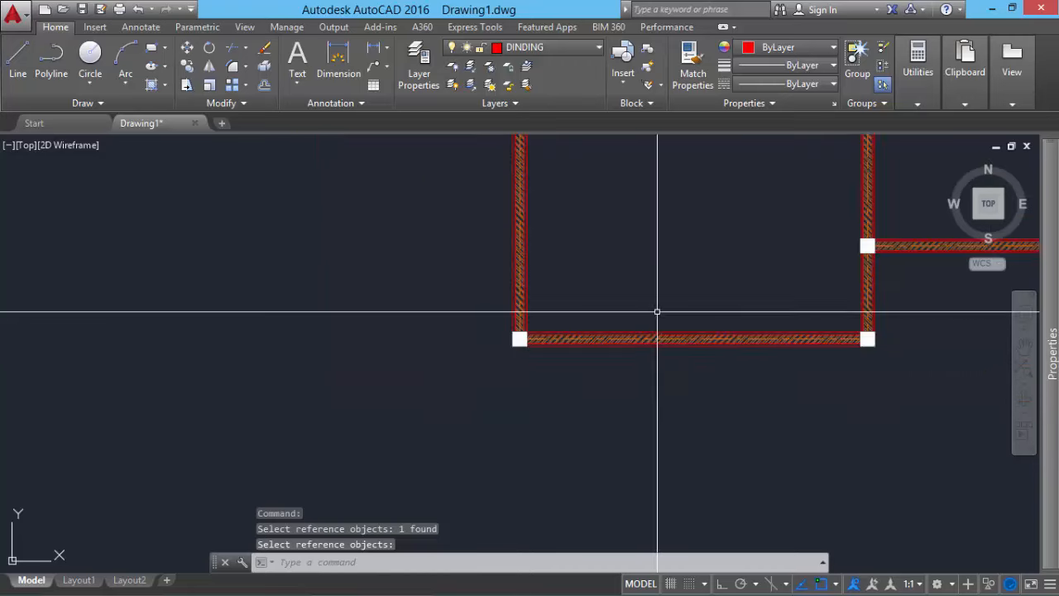
pyautogui.moveTo(665, 312)
pyautogui.mouseDown(button='middle')
pyautogui.moveTo(555, 390)
pyautogui.moveTo(354, 445)
pyautogui.mouseUp(button='middle')
pyautogui.moveTo(725, 335)
pyautogui.mouseDown(button='middle')
pyautogui.moveTo(774, 459)
pyautogui.moveTo(733, 350)
pyautogui.moveTo(687, 447)
pyautogui.mouseUp(button='middle')
pyautogui.scroll(-2, 688, 445)
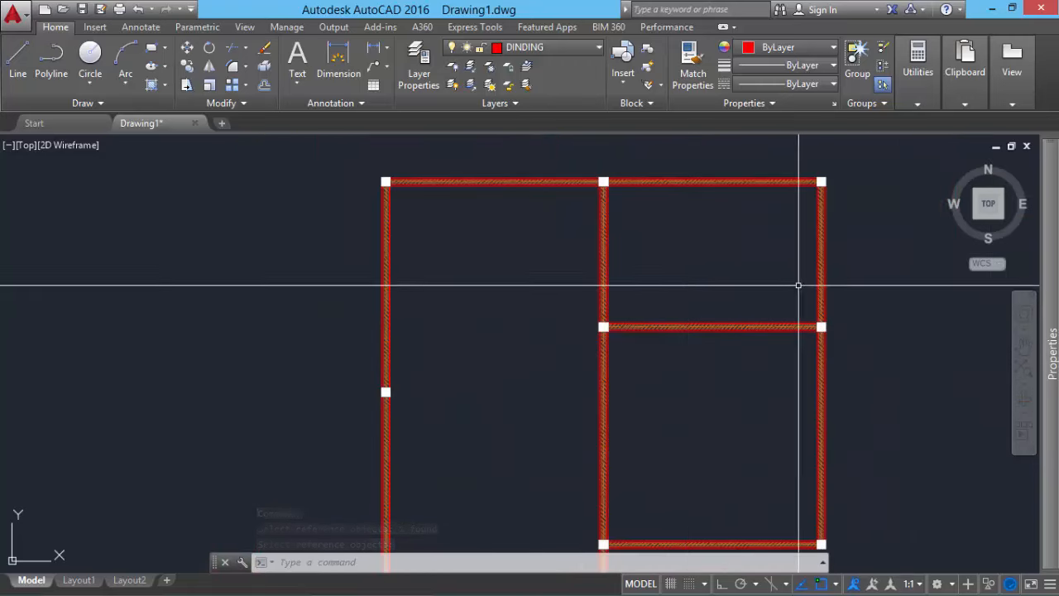
pyautogui.scroll(2, 807, 335)
pyautogui.scroll(-4, 764, 395)
pyautogui.moveTo(763, 394); pyautogui.dragTo(666, 327, button='middle')
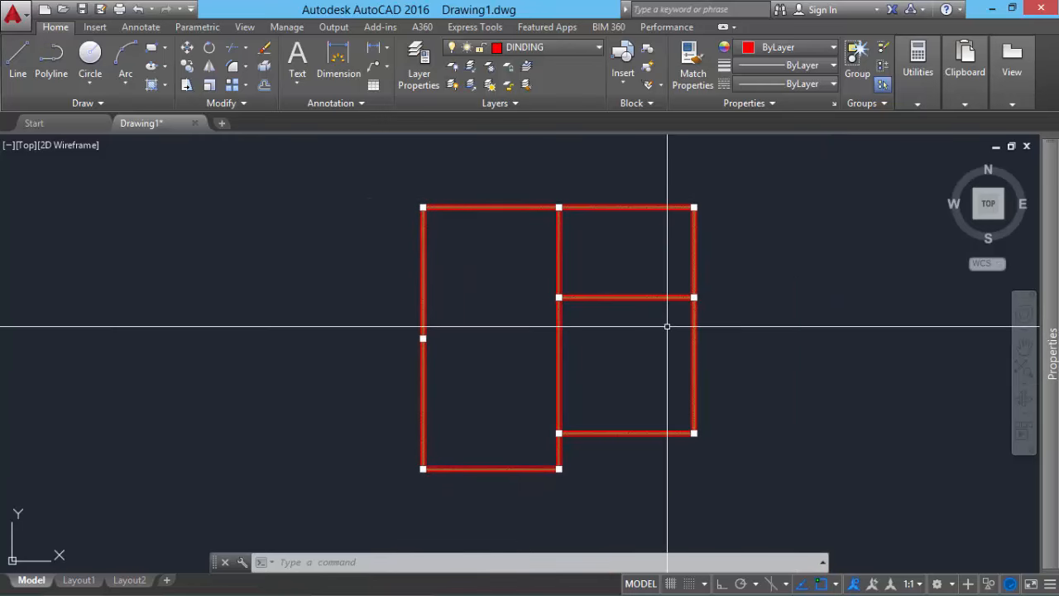
pyautogui.write('z')
pyautogui.press('Return')
pyautogui.write('a')
pyautogui.press('Return')
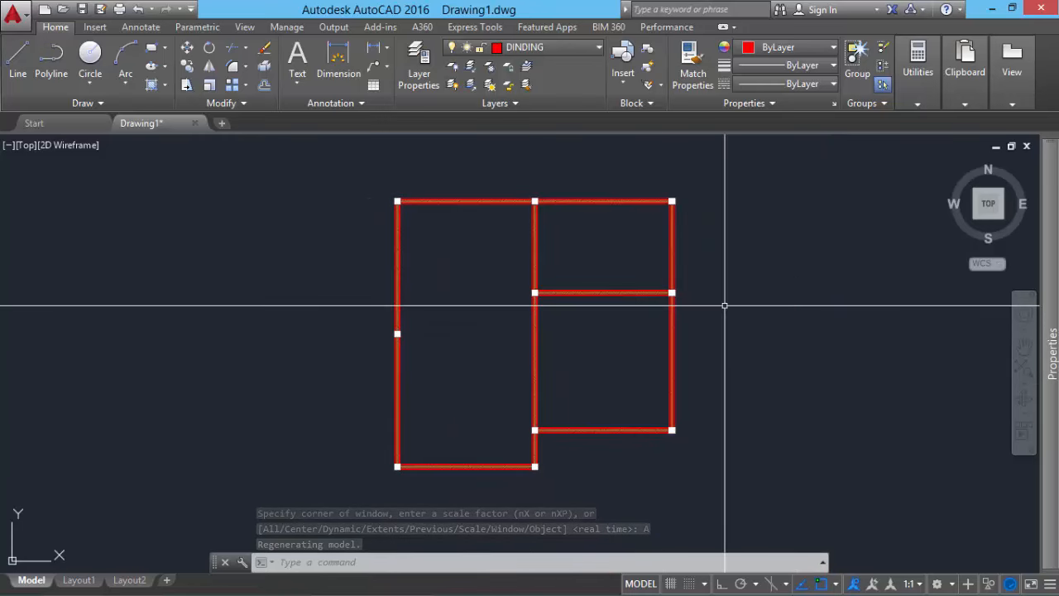